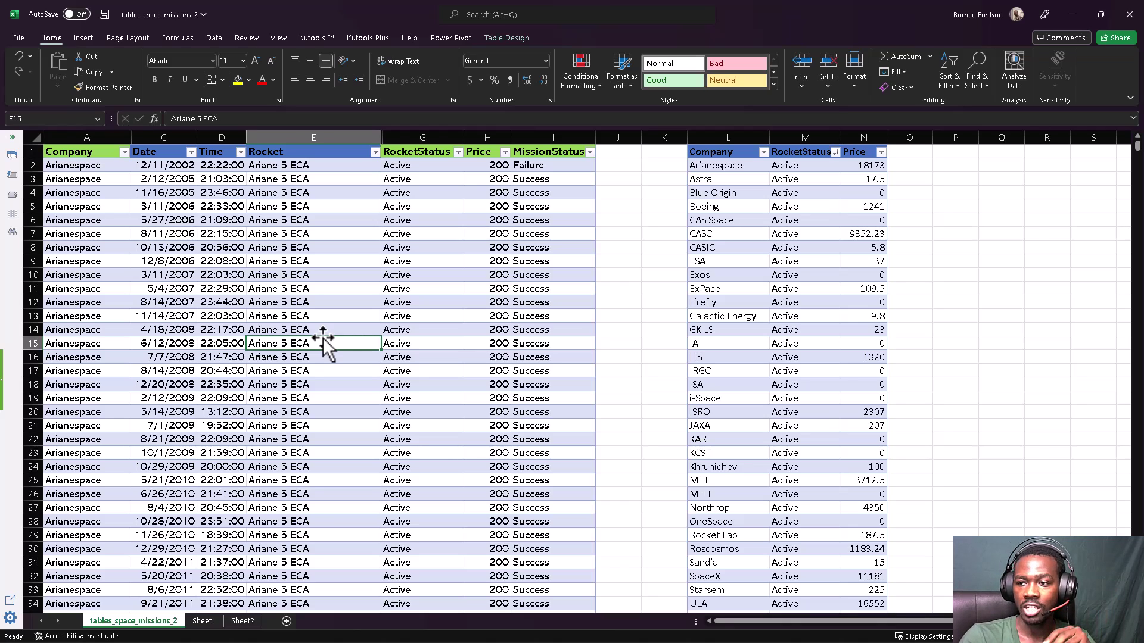
Step: Delete the summary table with Company, RocketStatus and Price in columns L to N
left_click(736, 137)
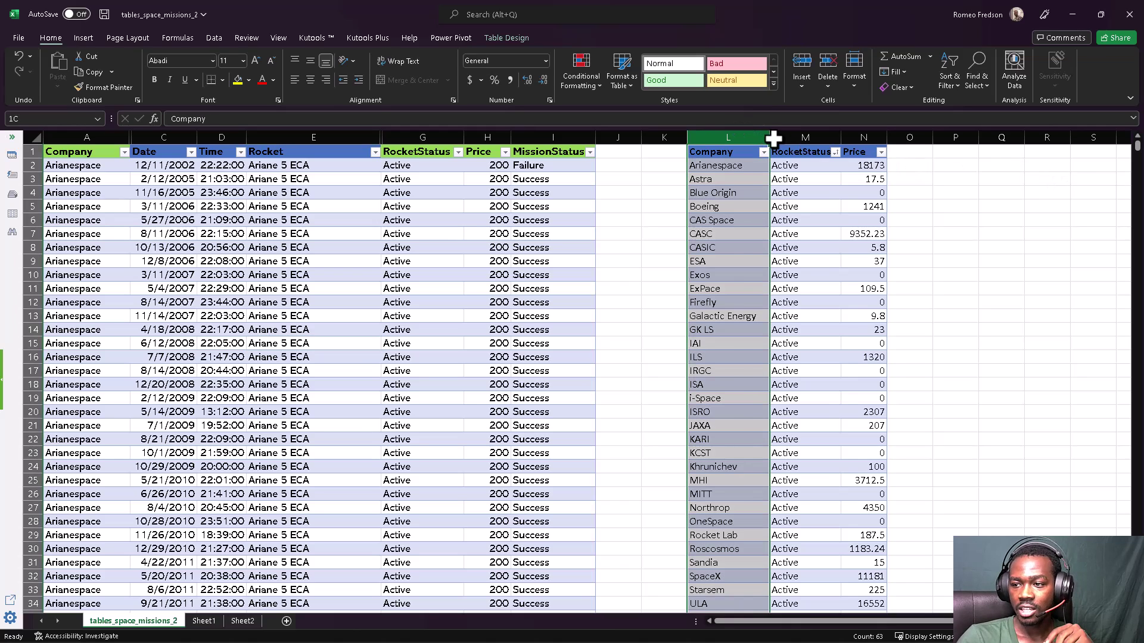
left_click_drag(773, 138, 863, 132)
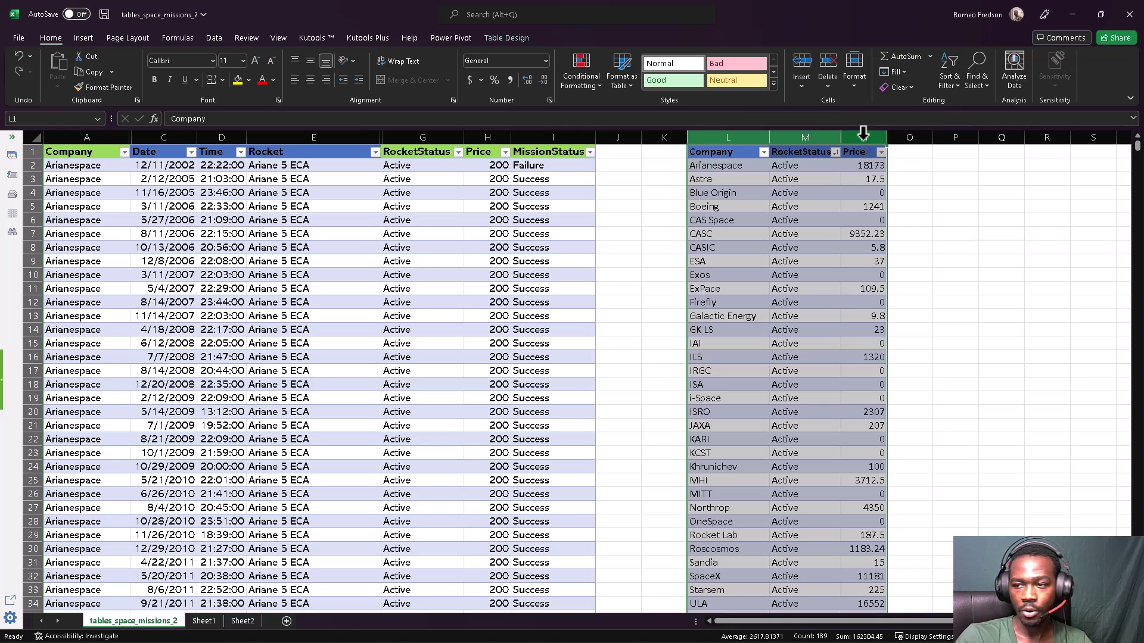
left_click_drag(864, 134, 694, 143)
right_click(718, 201)
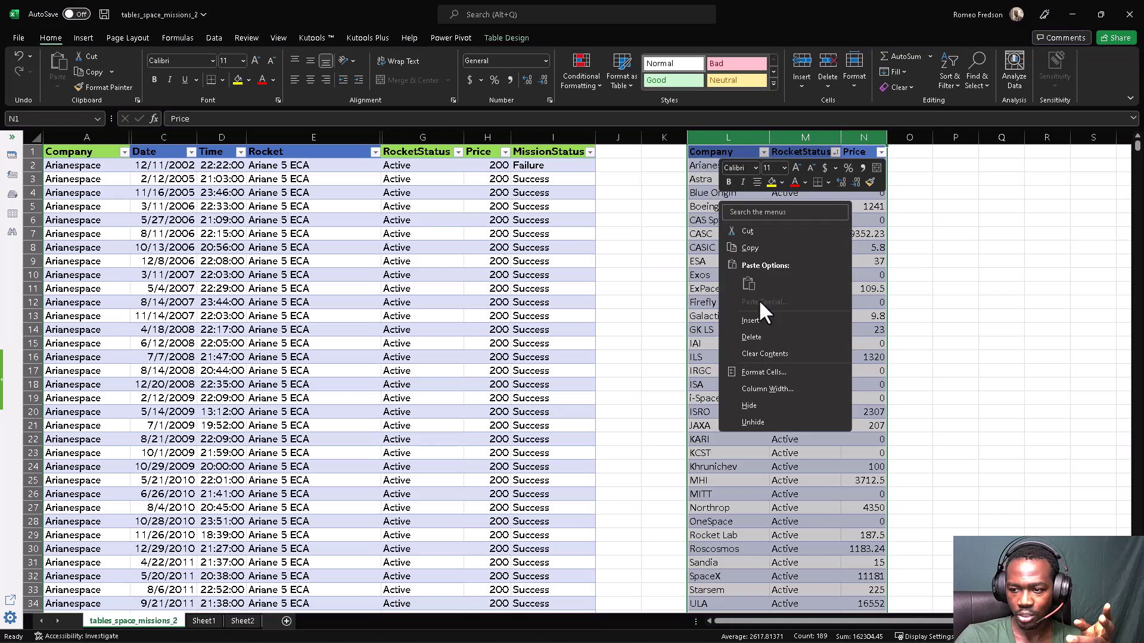
key("Escape")
key("Delete")
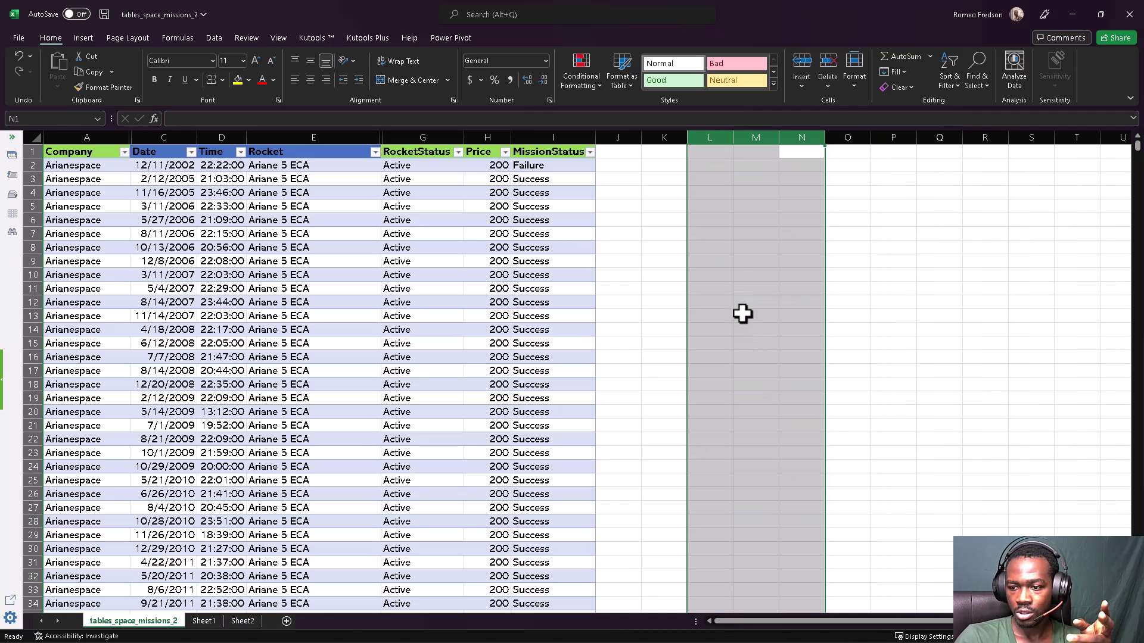
left_click(713, 265)
left_click(724, 208)
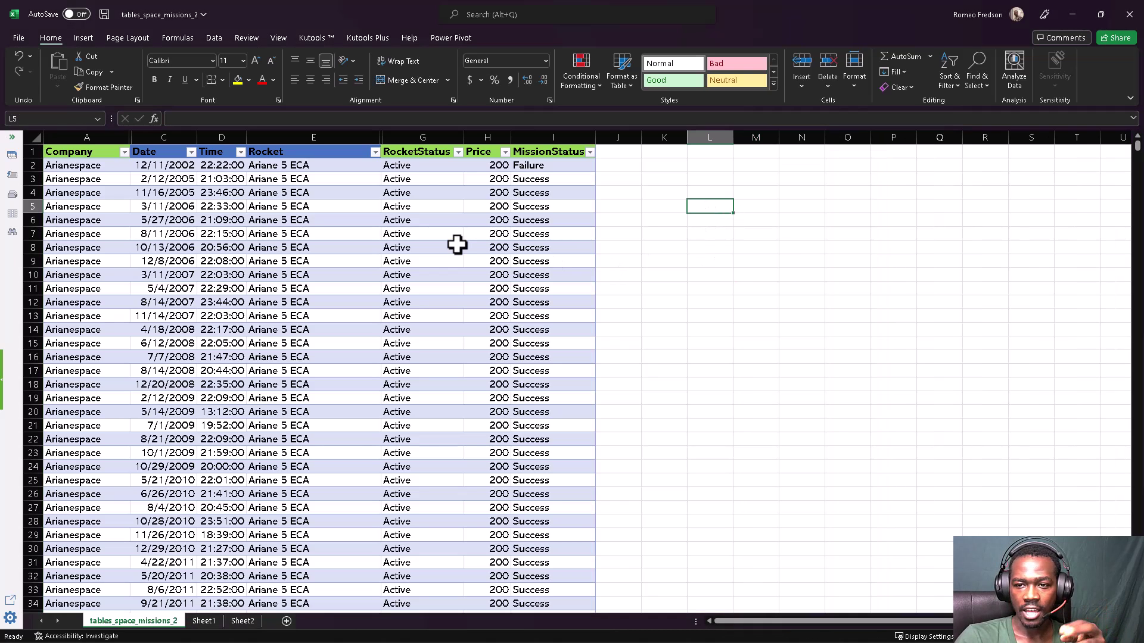
left_click(400, 138)
left_click_drag(399, 139, 51, 149)
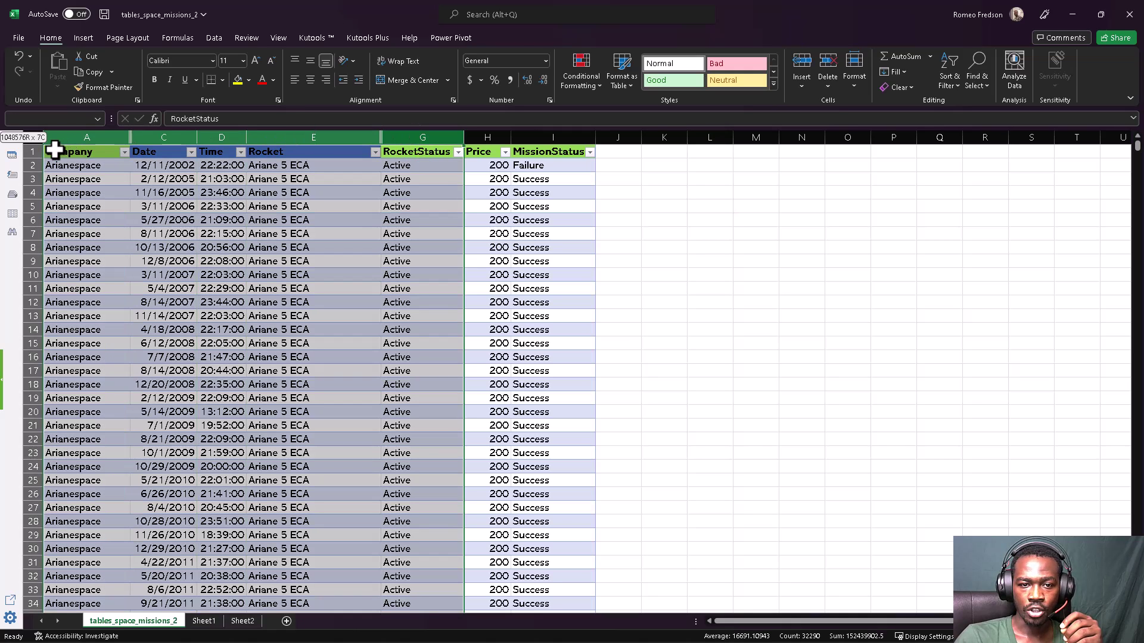
double_click(126, 135)
left_click(213, 218)
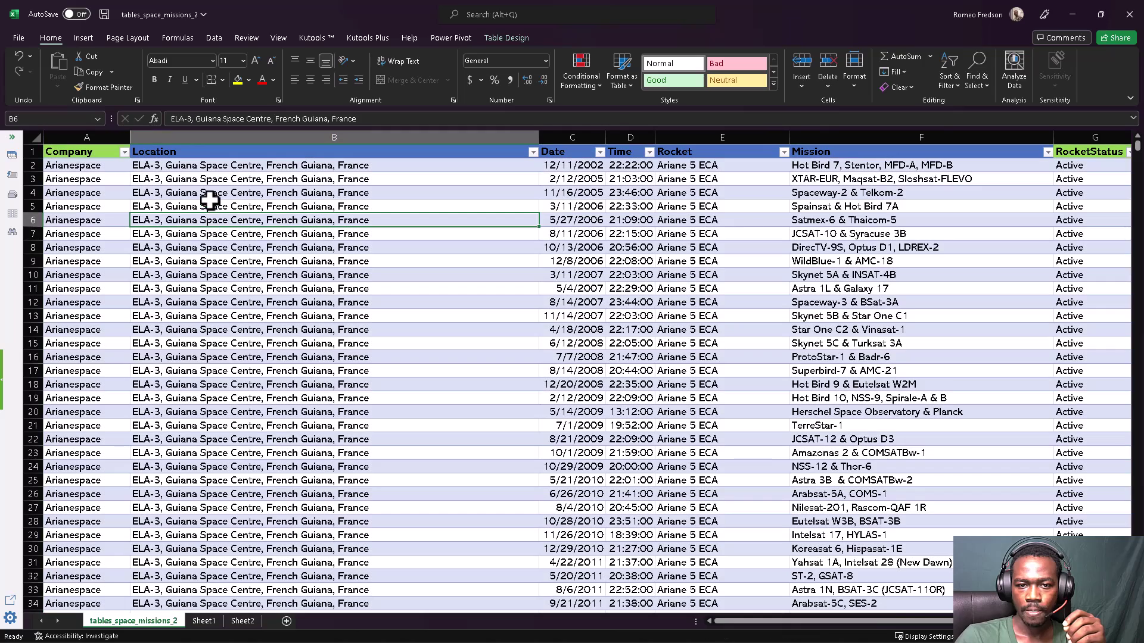
key("ctrl+z")
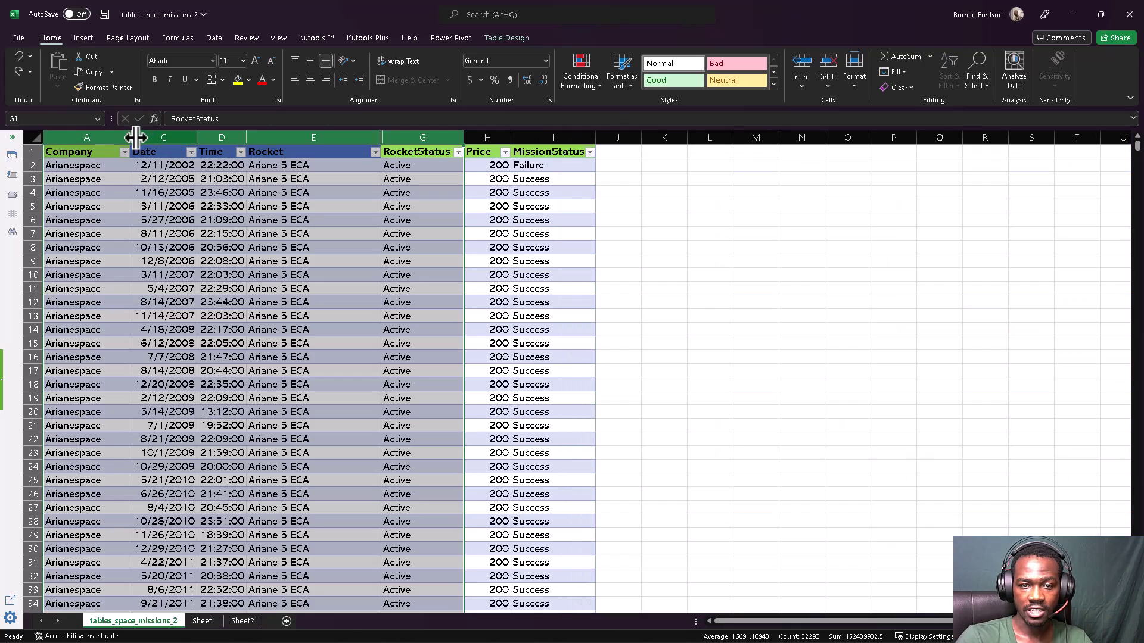
Step: Reveal the hidden columns between A and I by auto-fitting their widths, and delete the Location column
left_click_drag(83, 137, 520, 146)
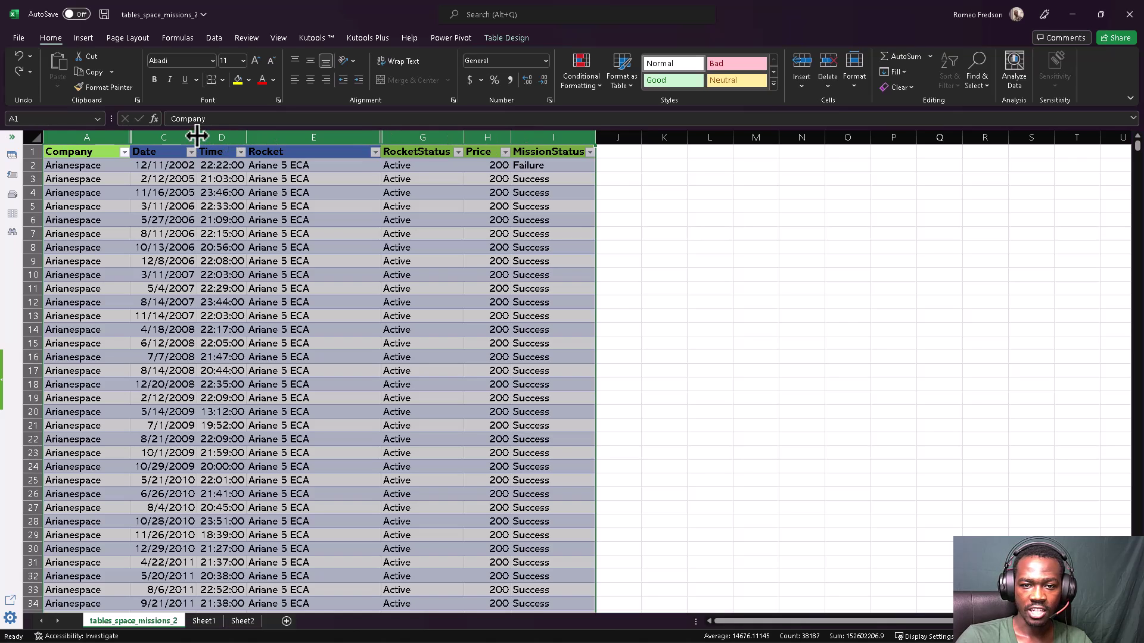
double_click(246, 137)
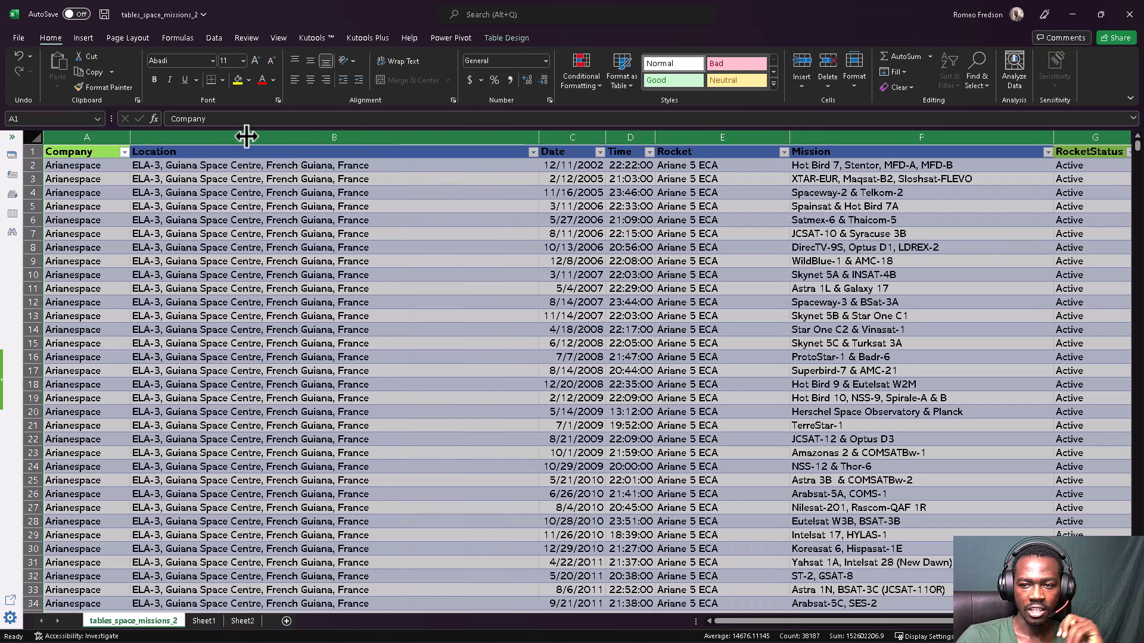
left_click(237, 137)
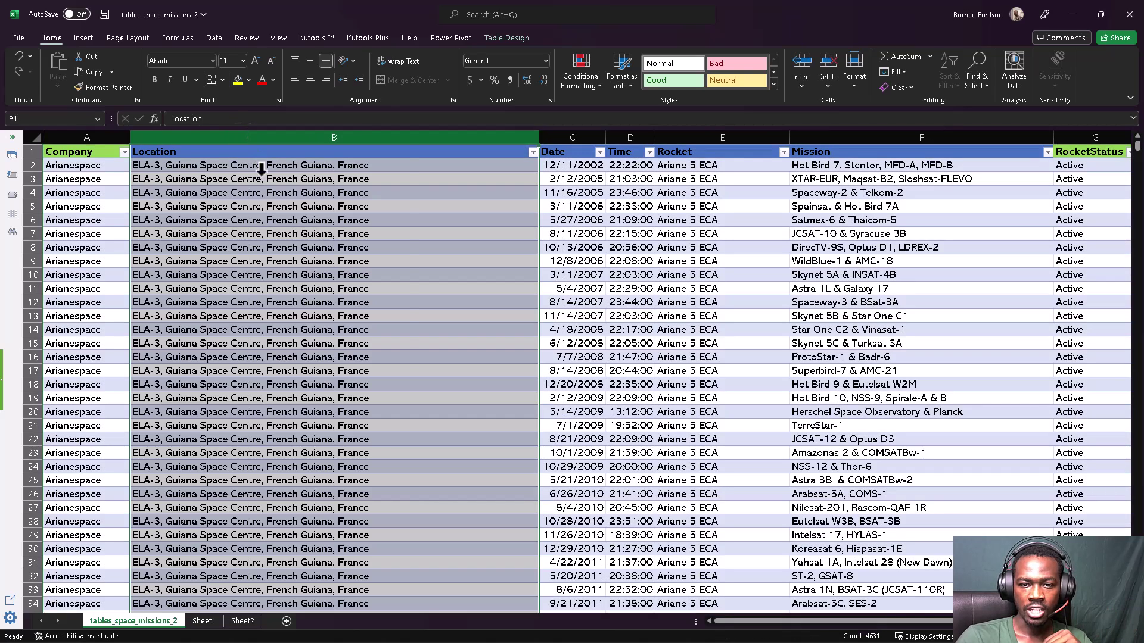
right_click(239, 137)
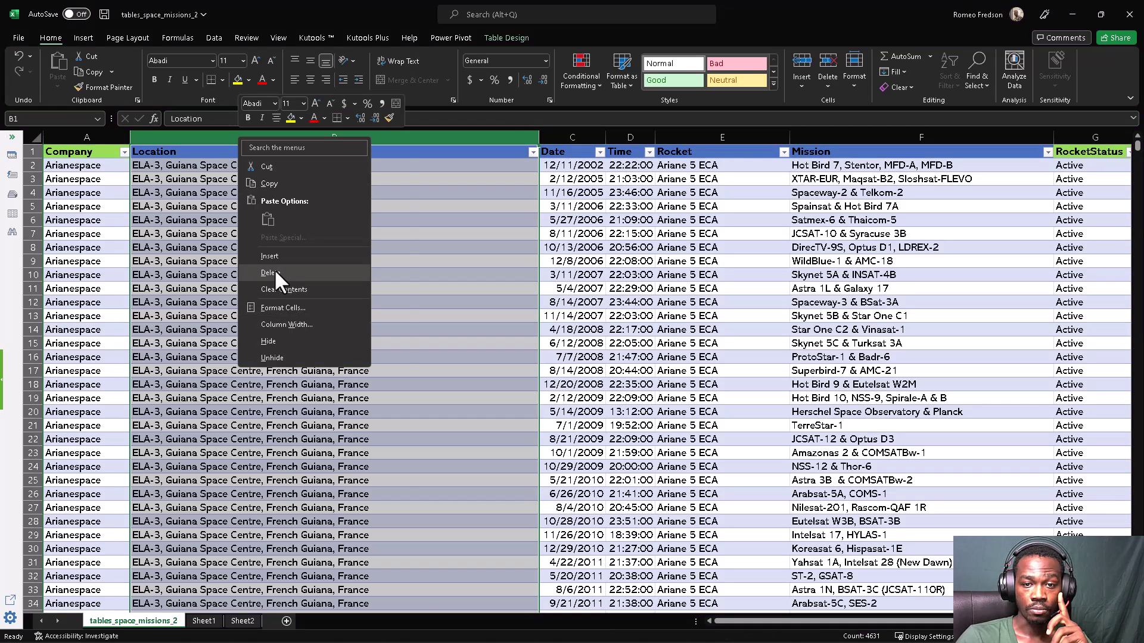
left_click(274, 272)
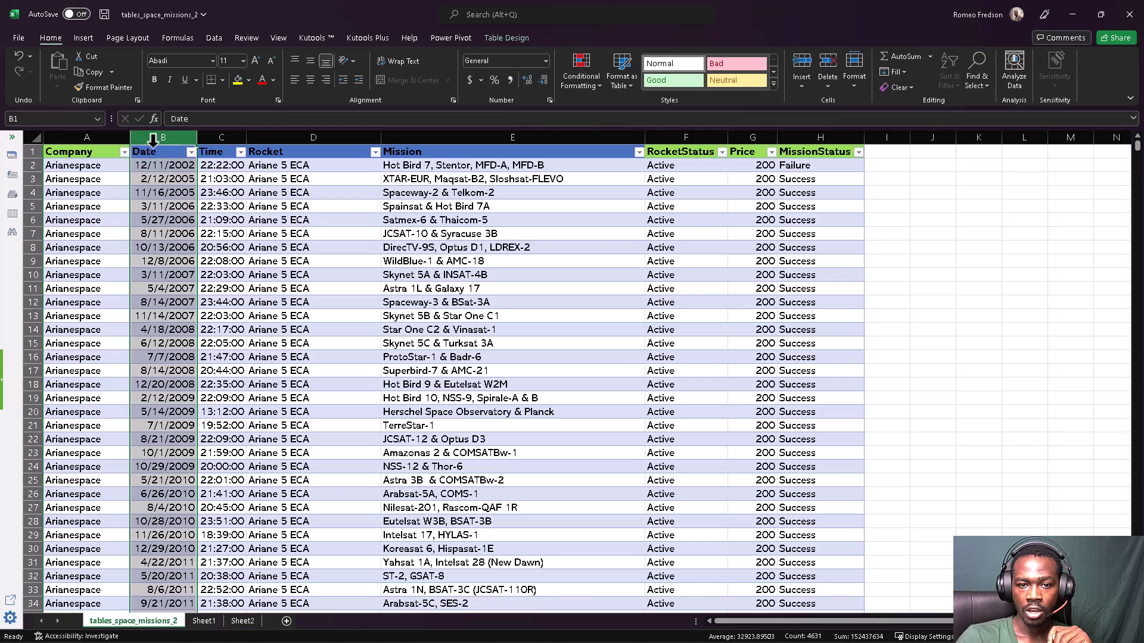
Step: Delete the Date, Time, Rocket and Mission columns from the missions table
left_click(205, 138, "shift")
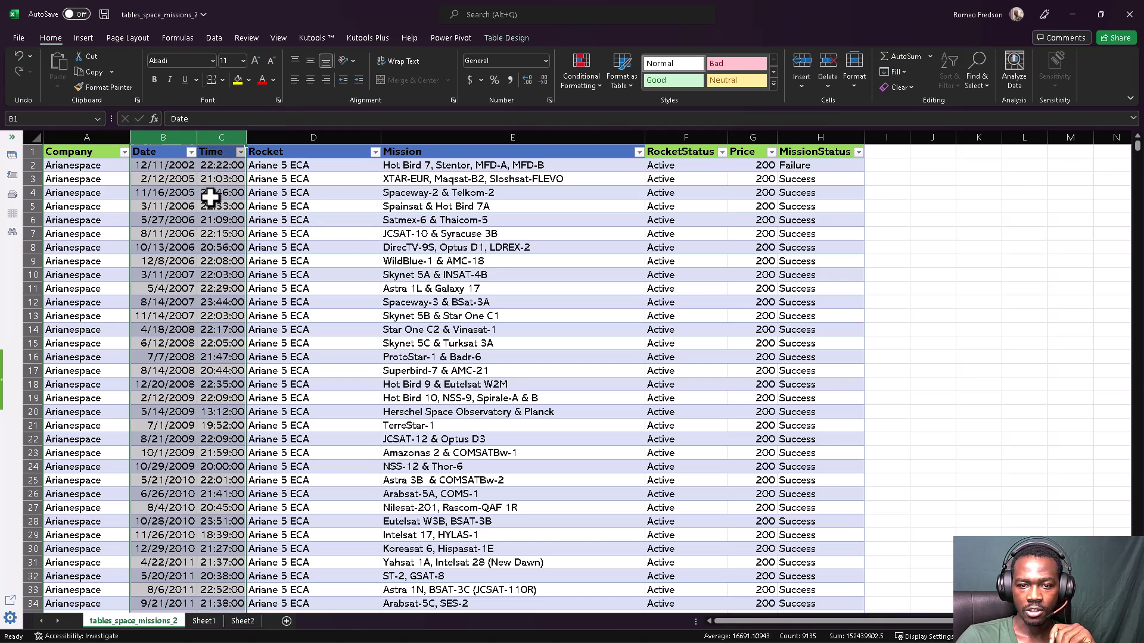
right_click(242, 272)
left_click(249, 331)
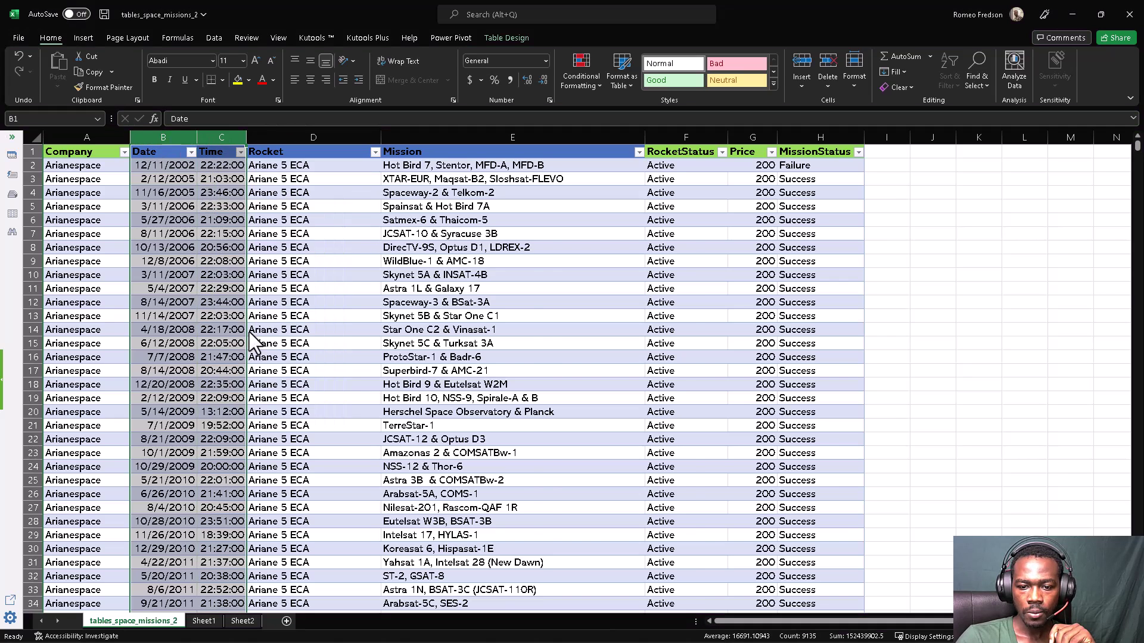
left_click(192, 138)
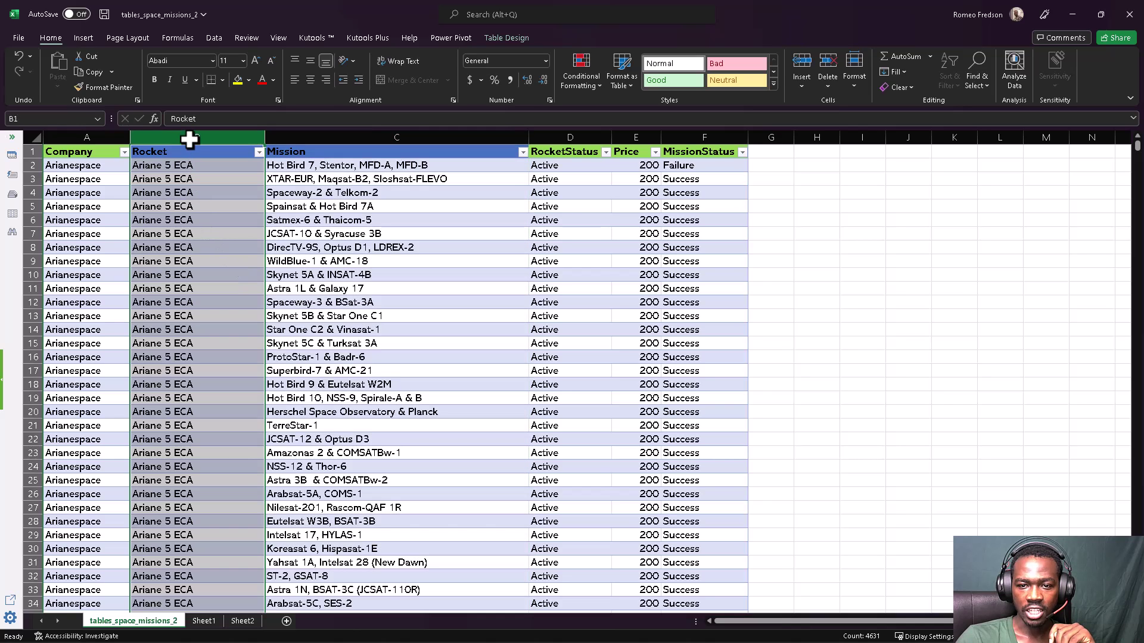
right_click(194, 141)
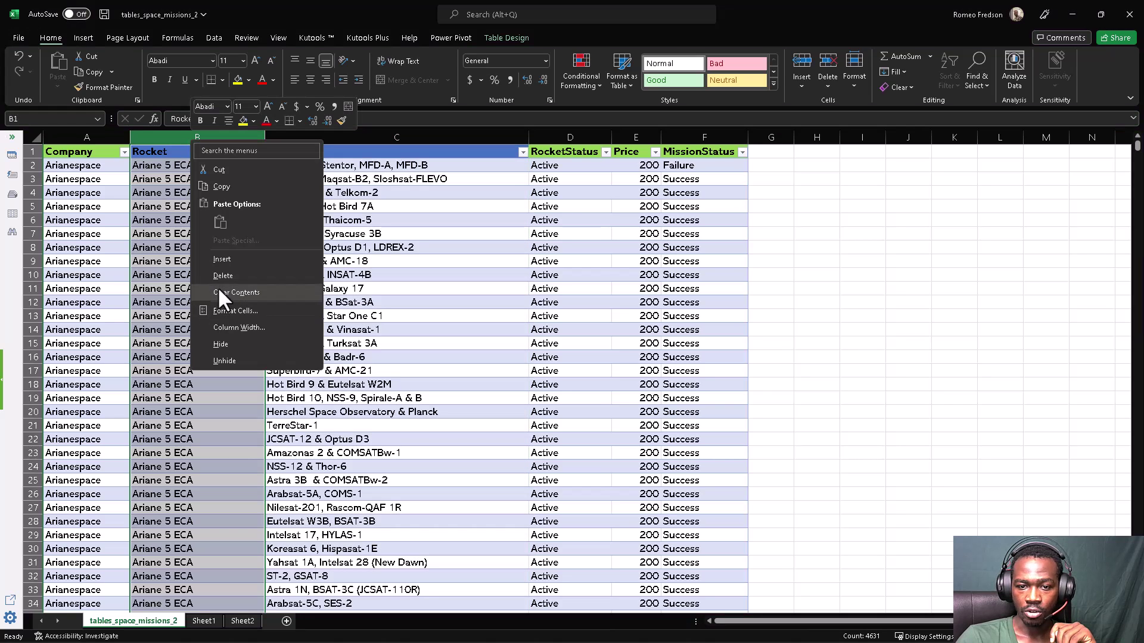
left_click(224, 275)
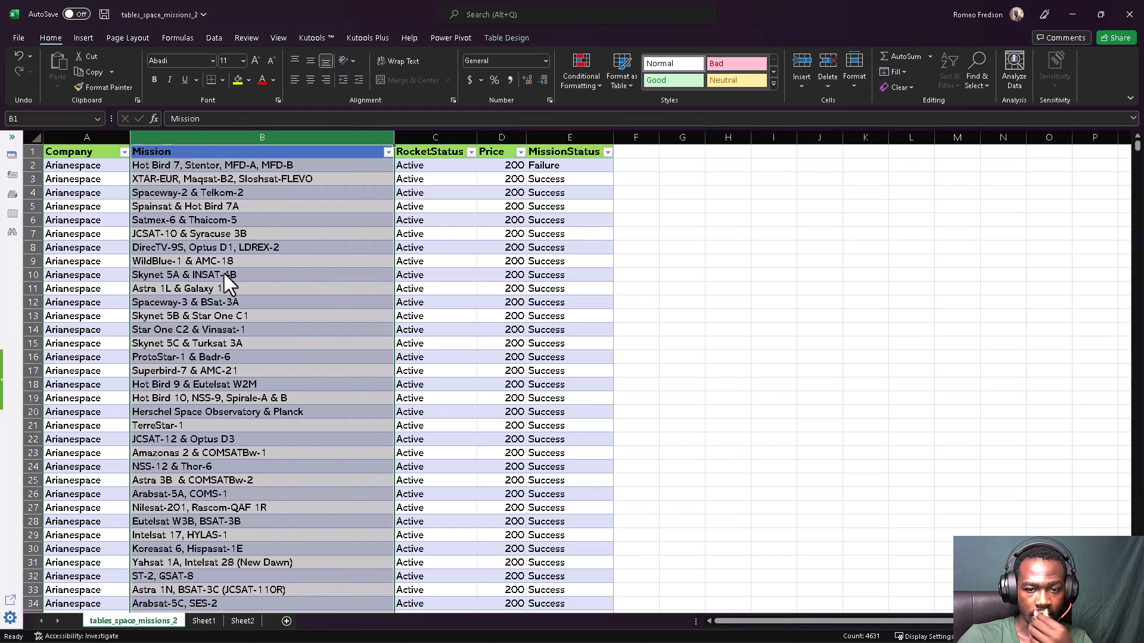
right_click(216, 138)
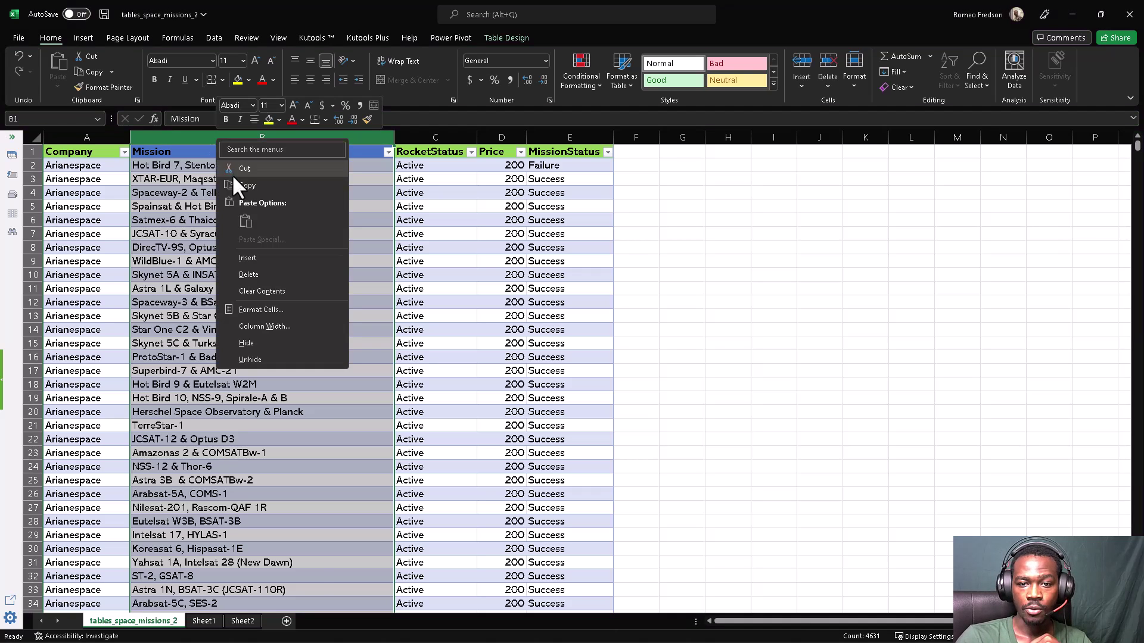
left_click(246, 274)
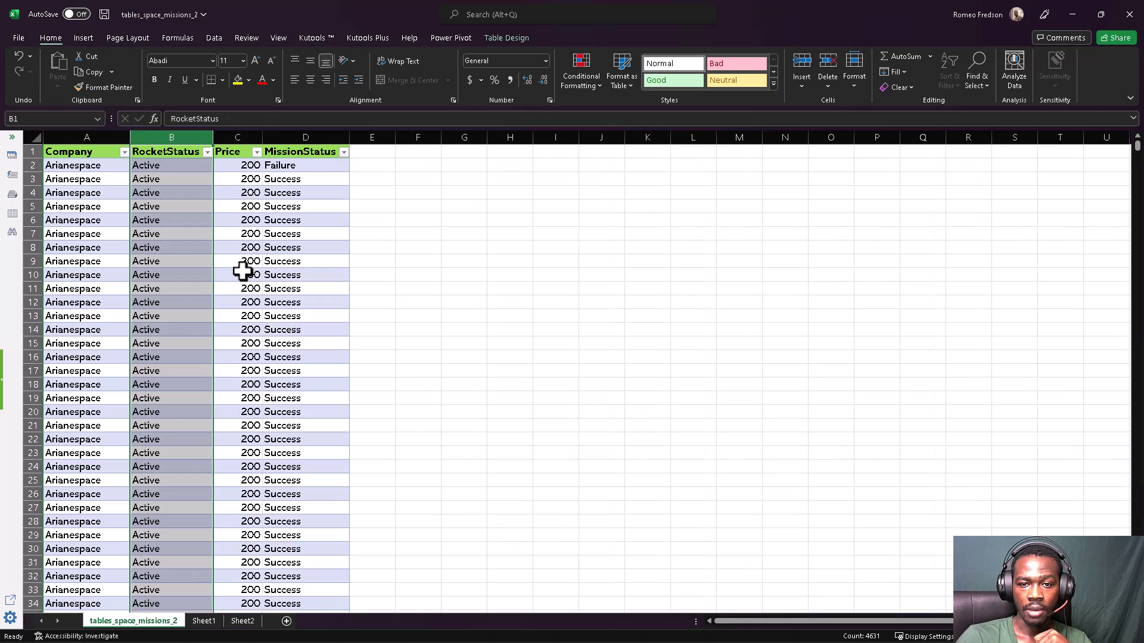
Step: Review the remaining Company, RocketStatus, Price and MissionStatus columns of the table
left_click(255, 229)
left_click_drag(274, 137, 127, 138)
left_click(79, 153)
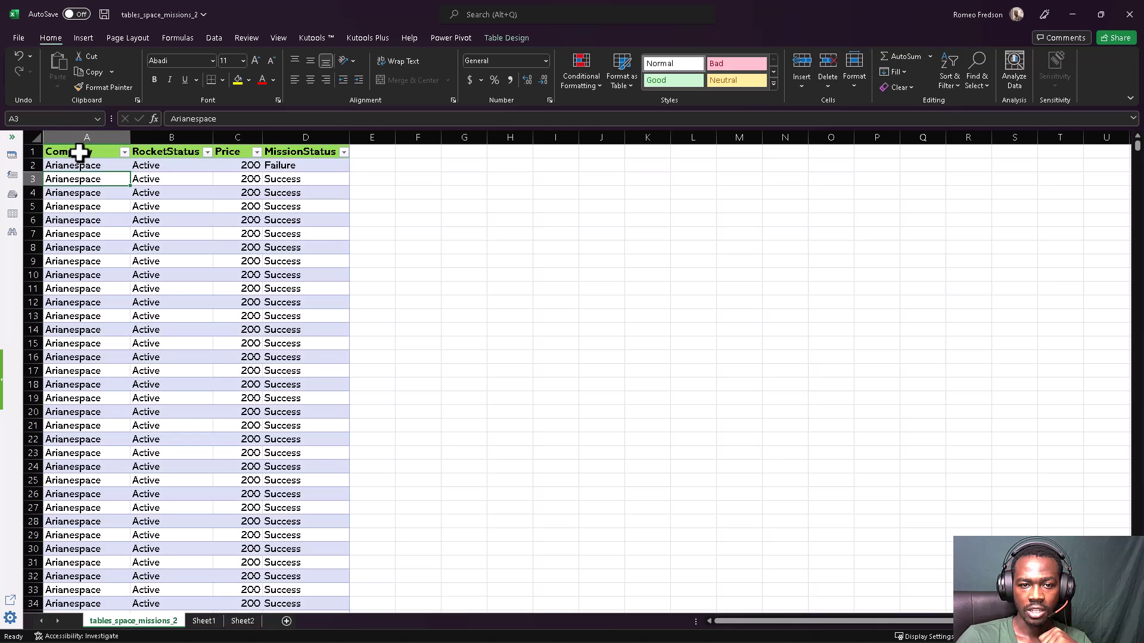
left_click(158, 153)
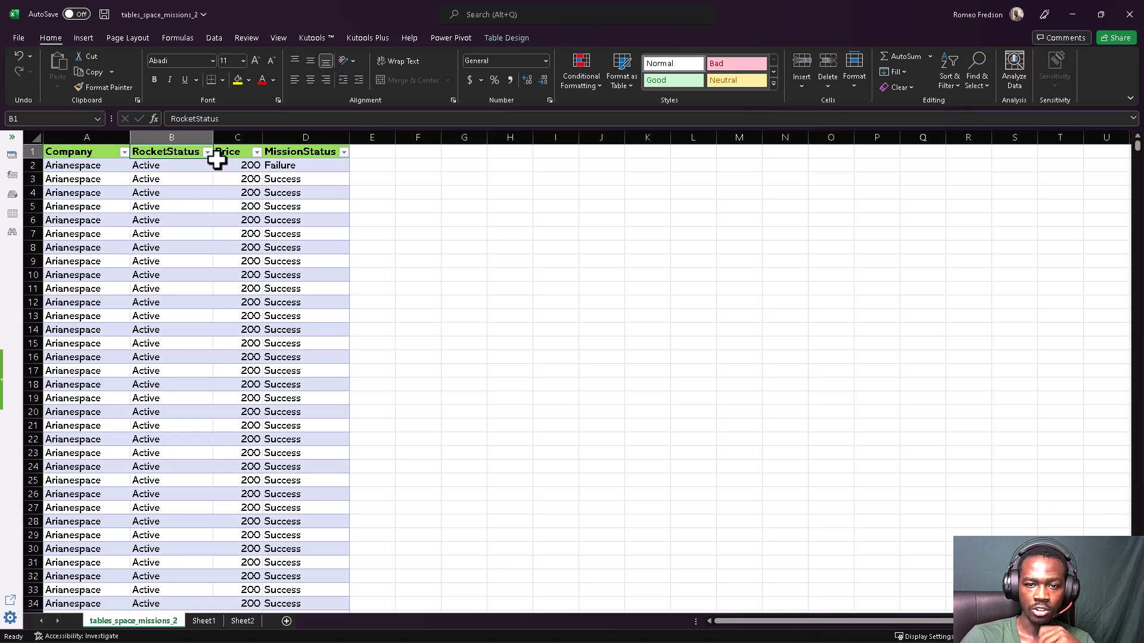
left_click(235, 155)
left_click(304, 153)
left_click(227, 225)
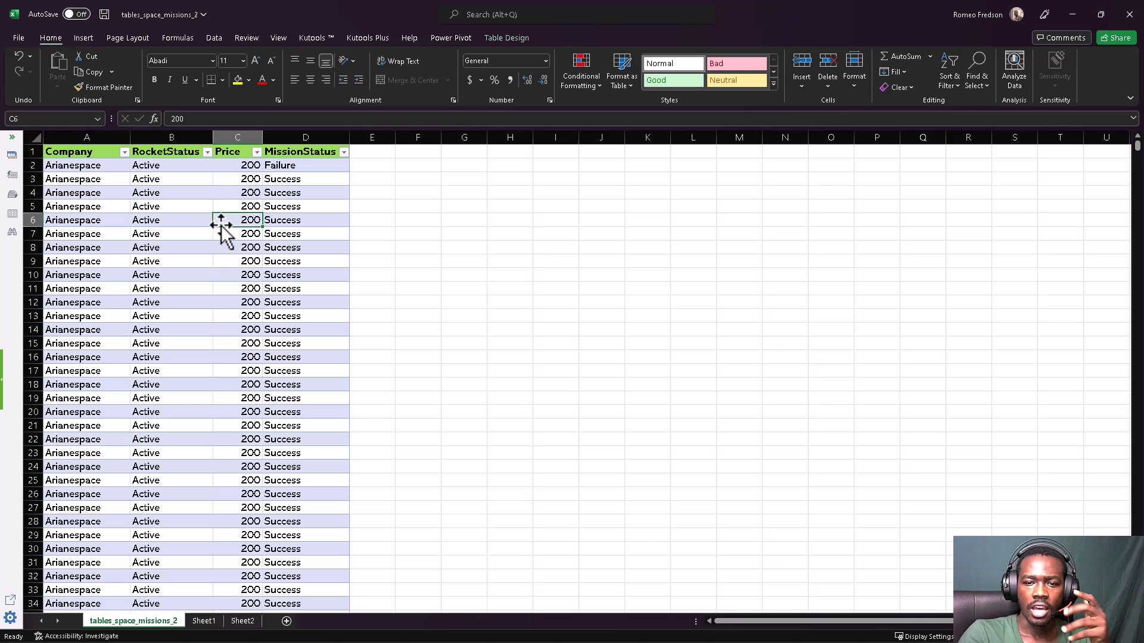
Step: Filter the Company column so that only Arianespace rows are shown
left_click(125, 153)
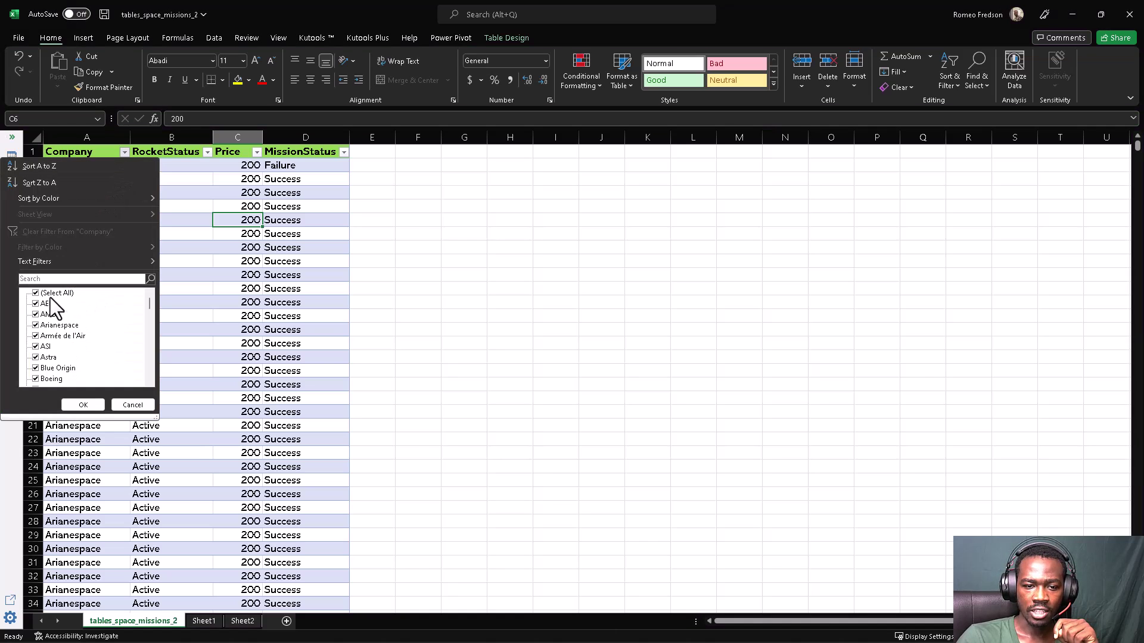
left_click(123, 166)
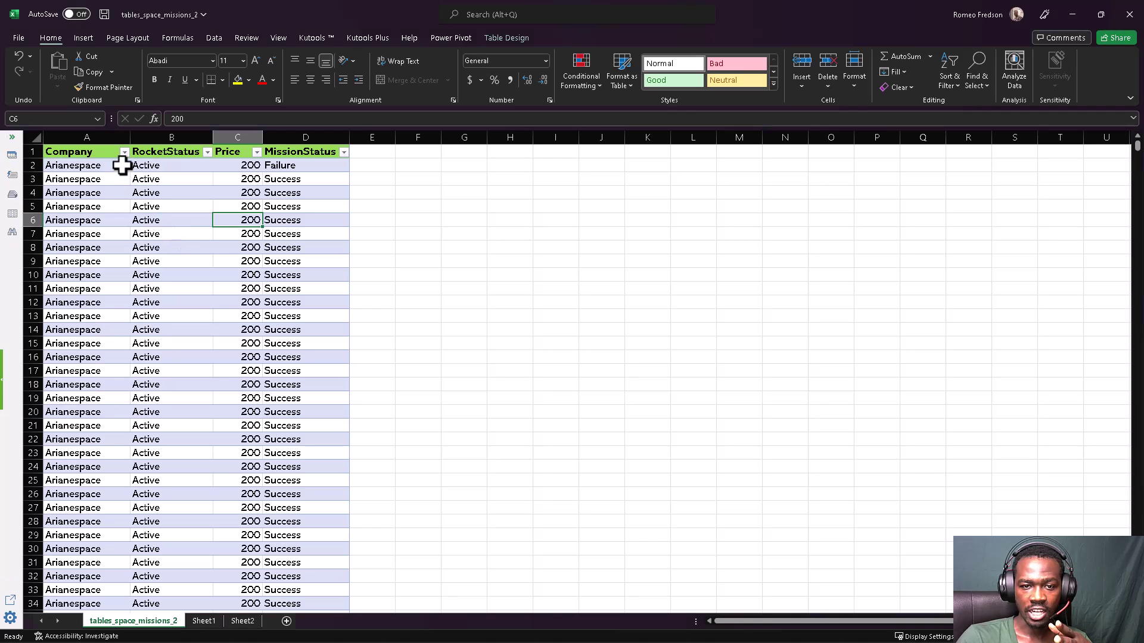
left_click(124, 154)
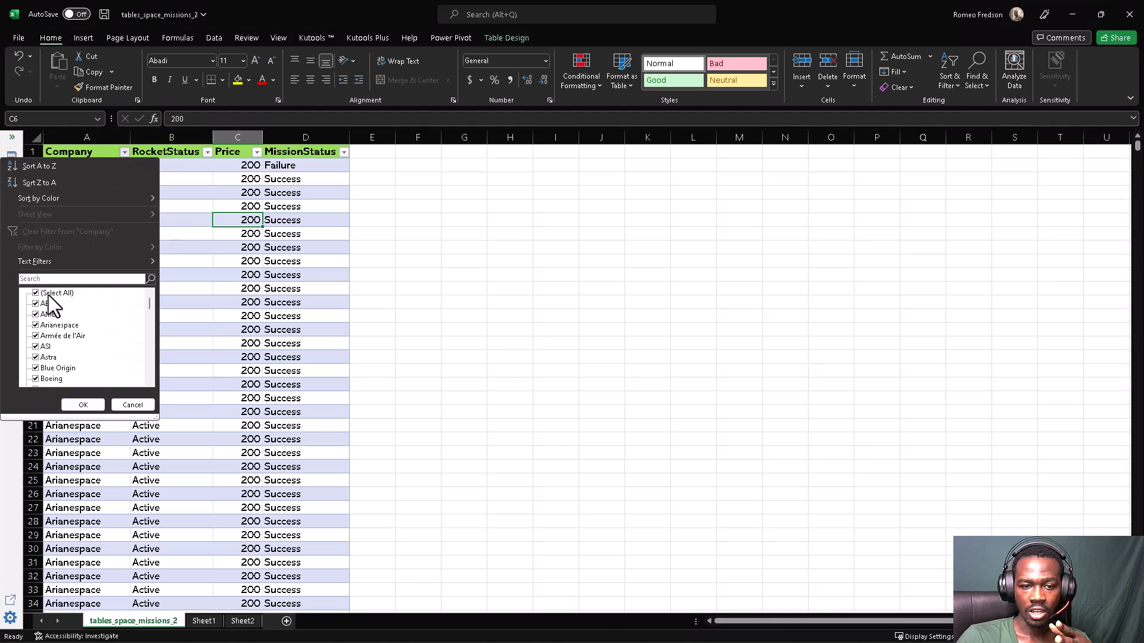
left_click(48, 295)
scroll(51, 322, "down", 1)
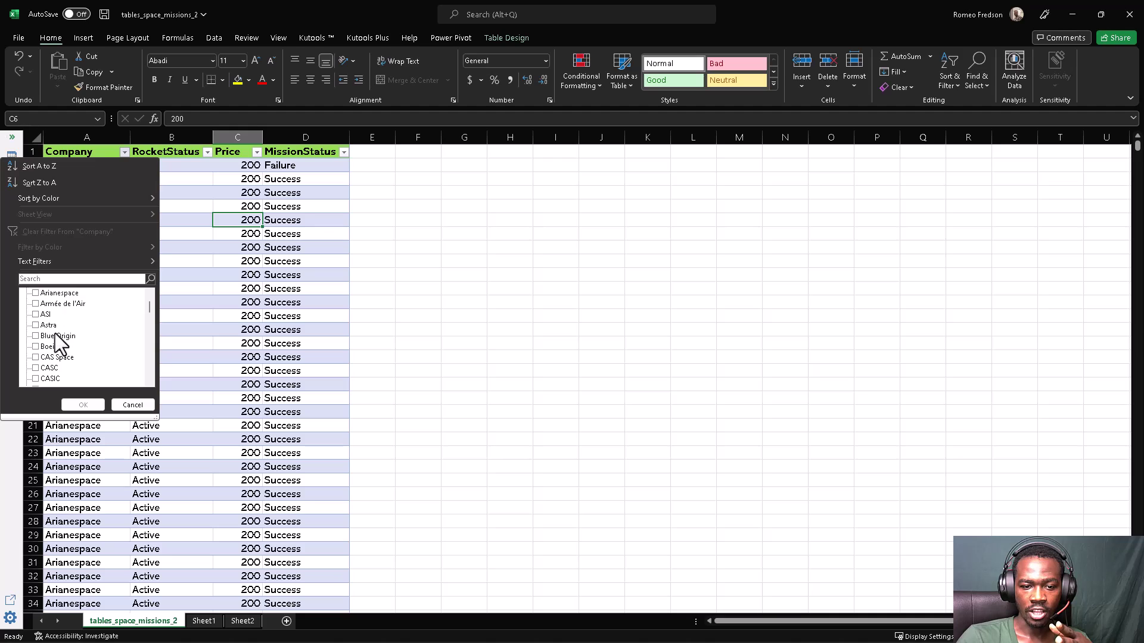
left_click(65, 278)
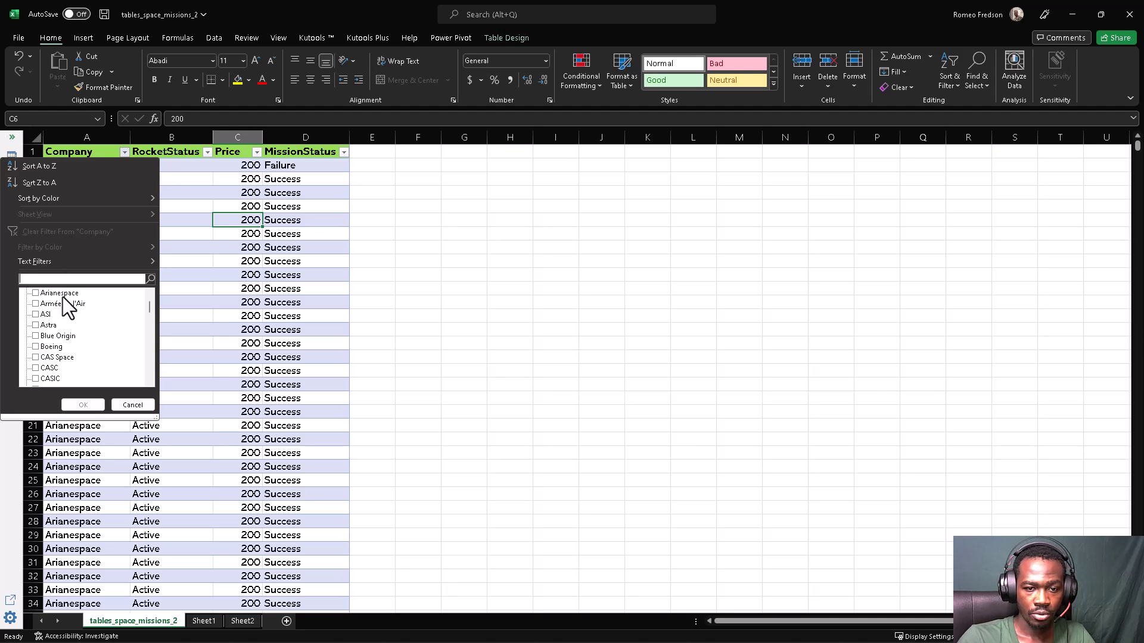
scroll(63, 307, "up", 1)
left_click(46, 325)
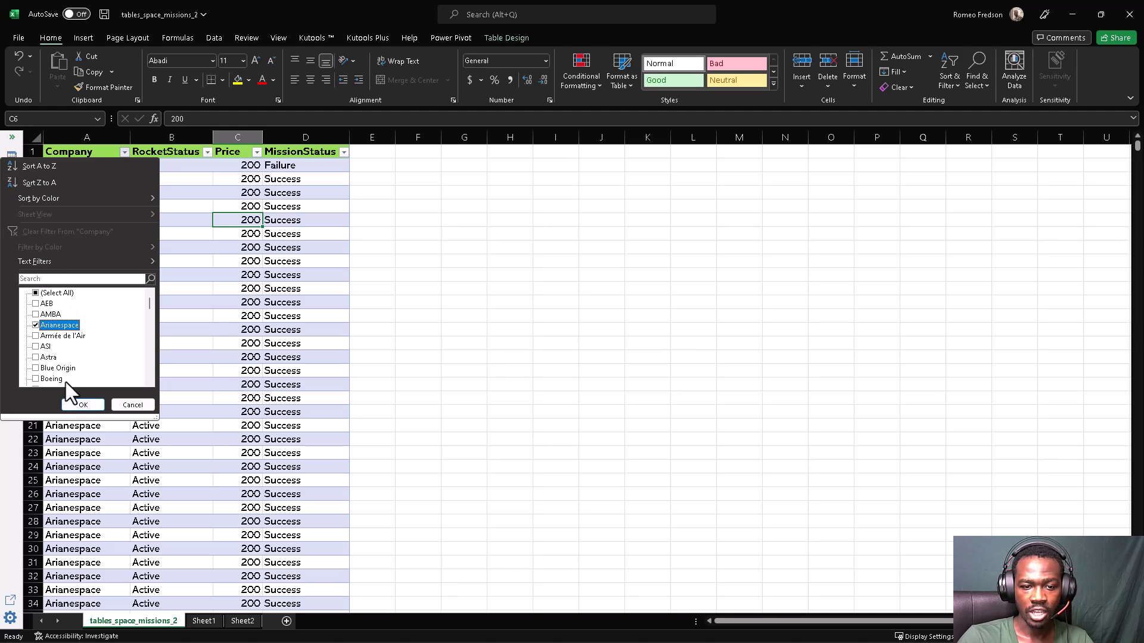
left_click(83, 405)
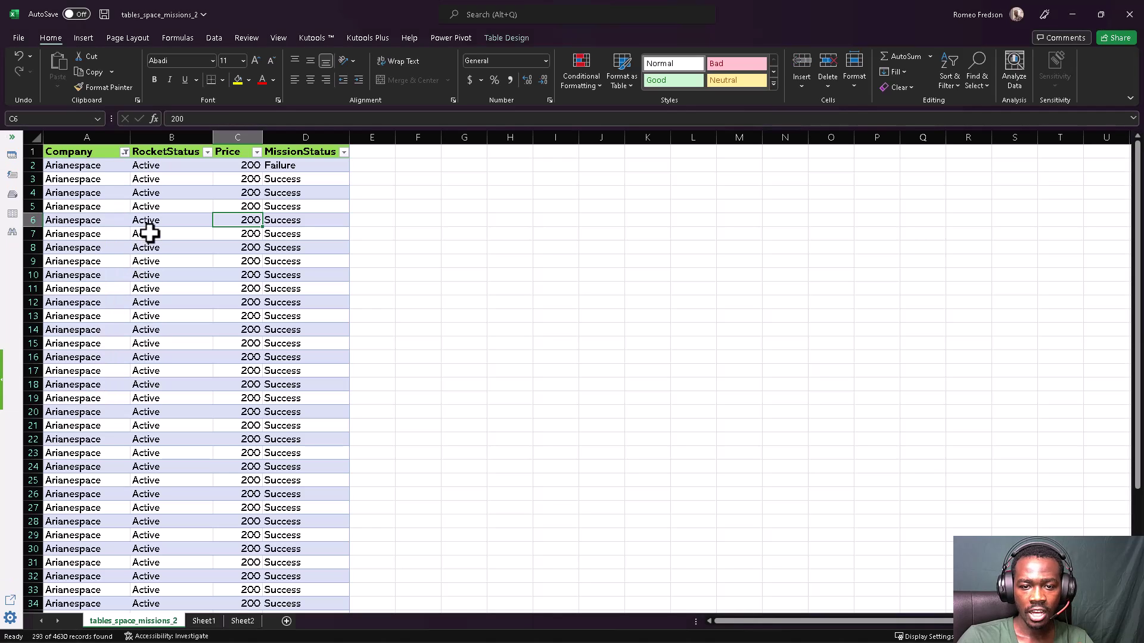
left_click(150, 233)
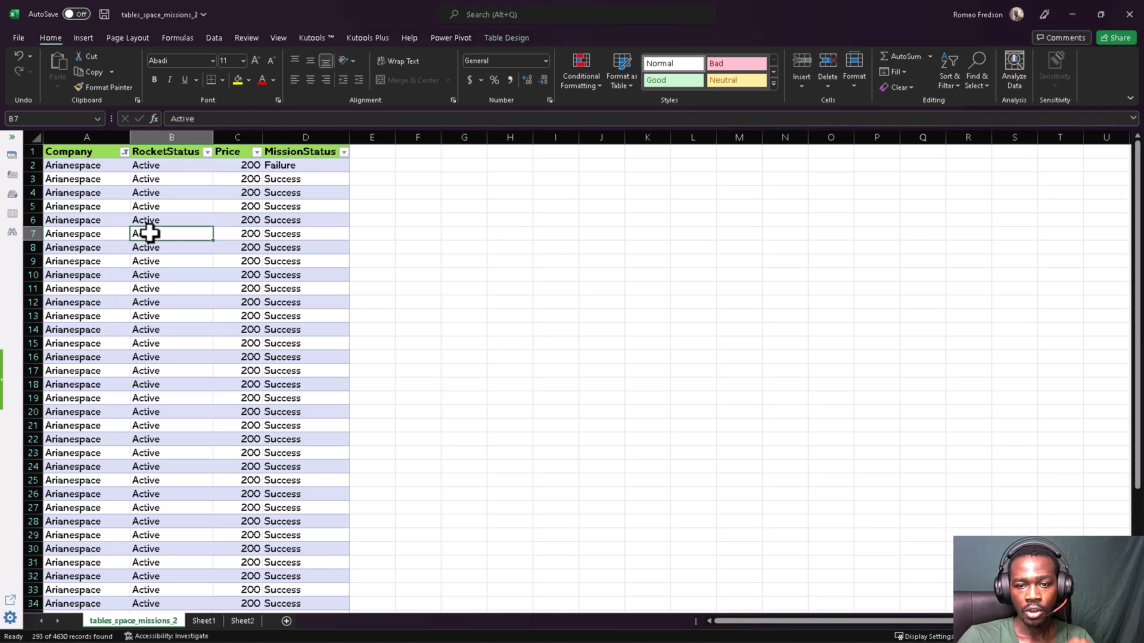
left_click(94, 165)
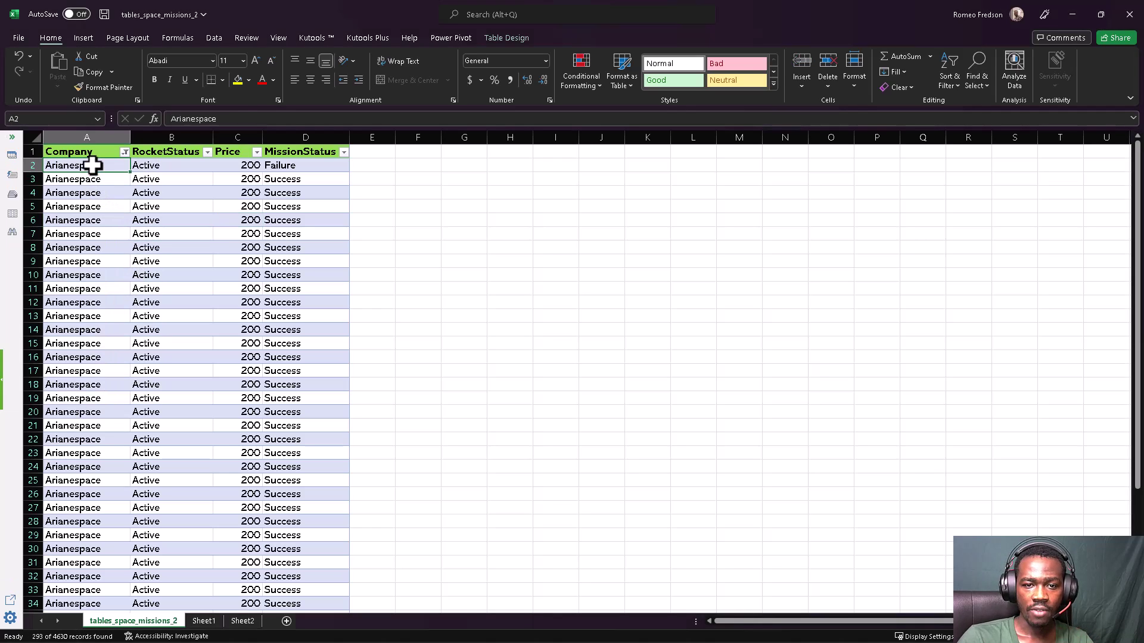
Step: Inspect the filter values available in the RocketStatus and MissionStatus columns of the filtered missions table
left_click(206, 152)
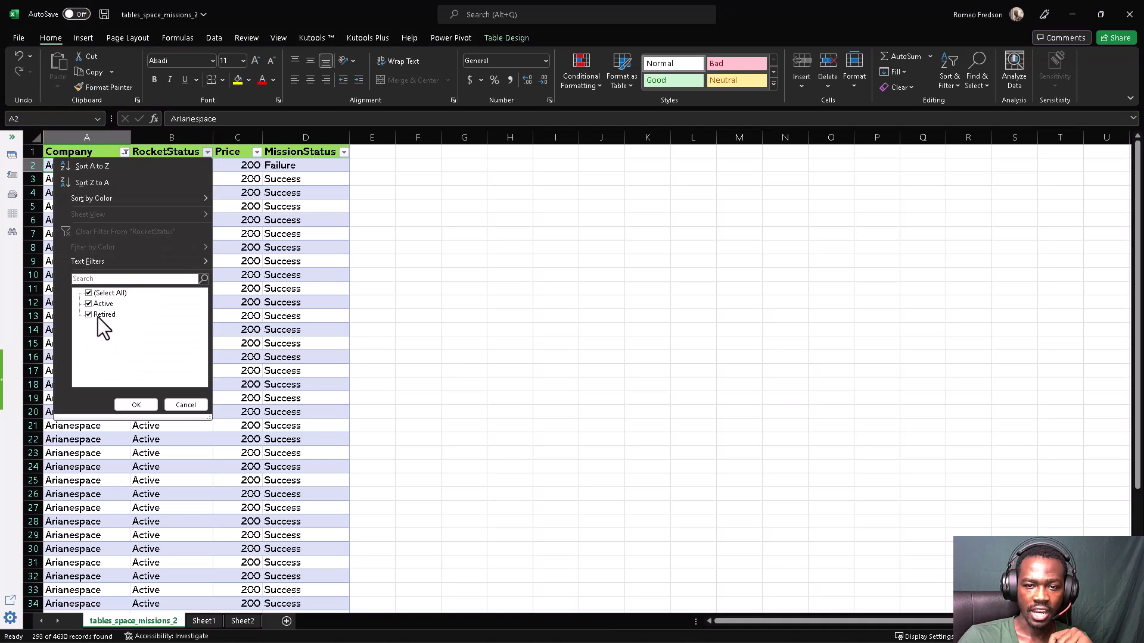
key("Escape")
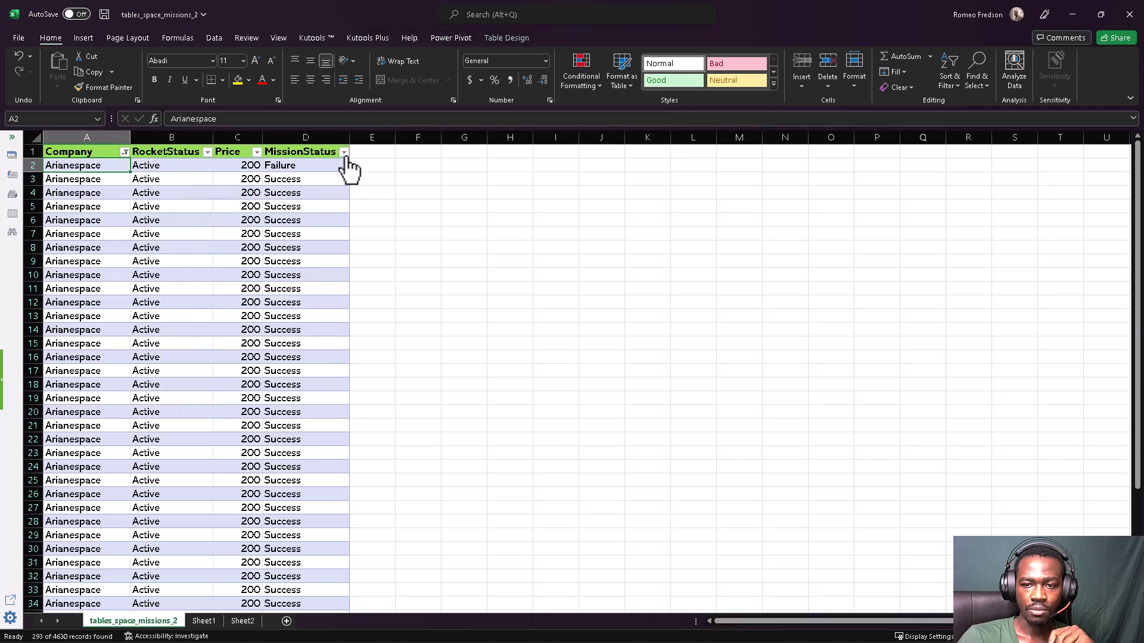
left_click(343, 152)
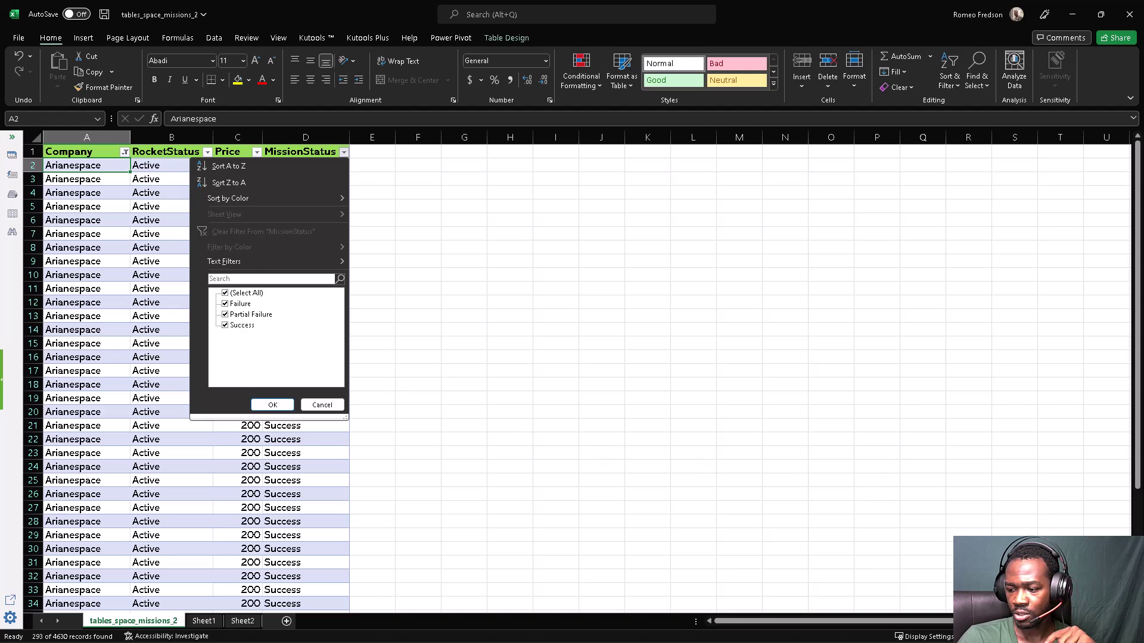
key("Escape")
scroll(572, 357, "up", 1)
scroll(572, 358, "up", 1)
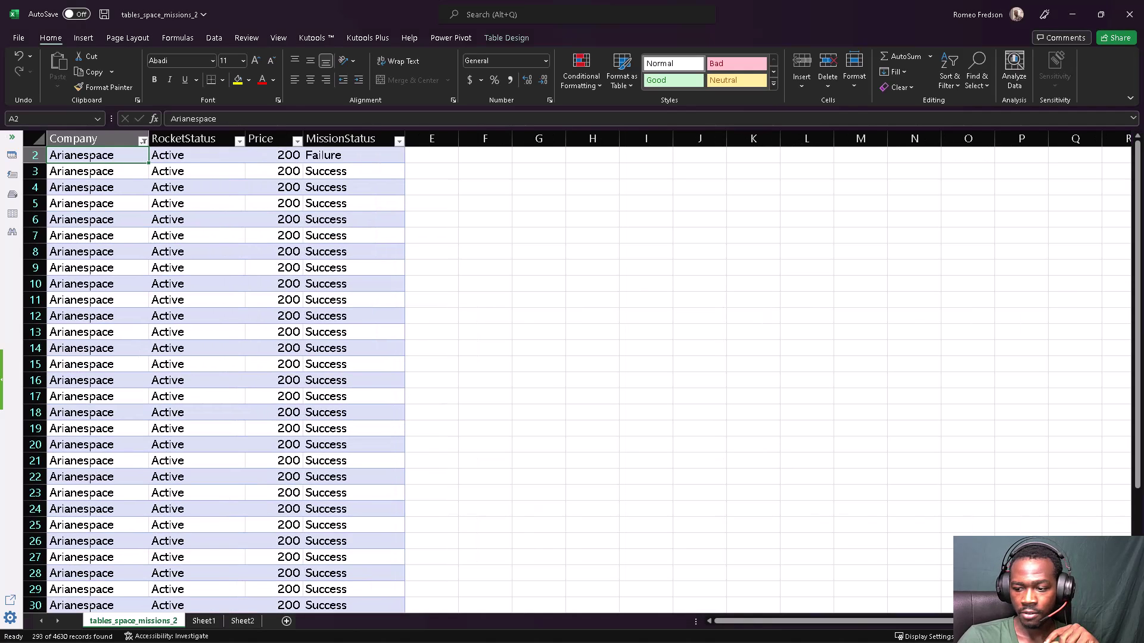
left_click(143, 283)
scroll(148, 280, "up", 1)
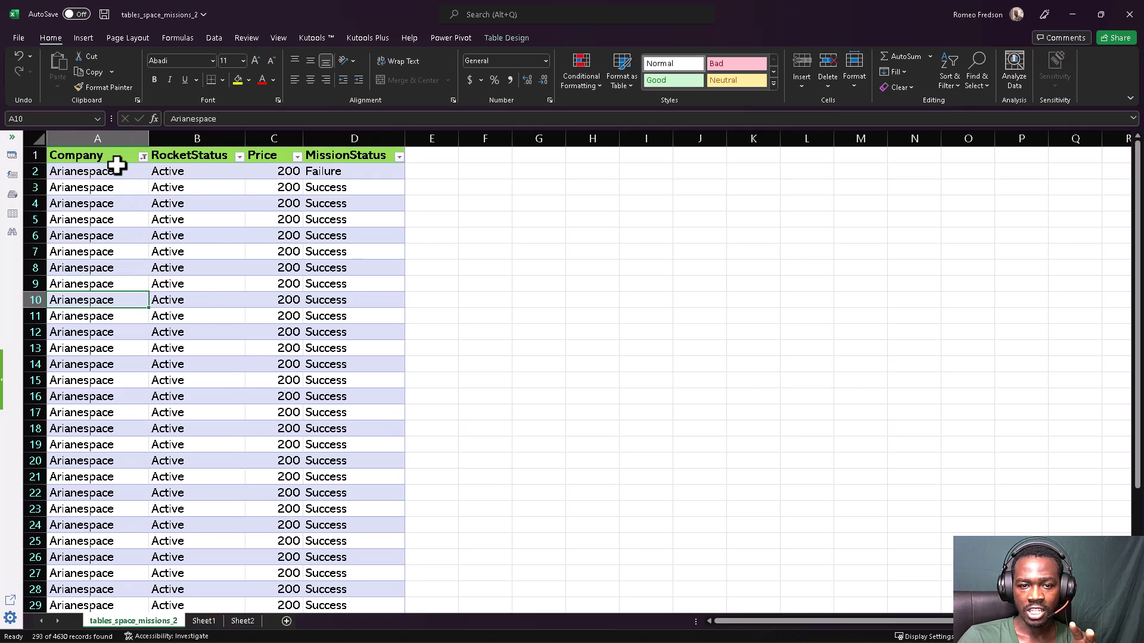
left_click(186, 178)
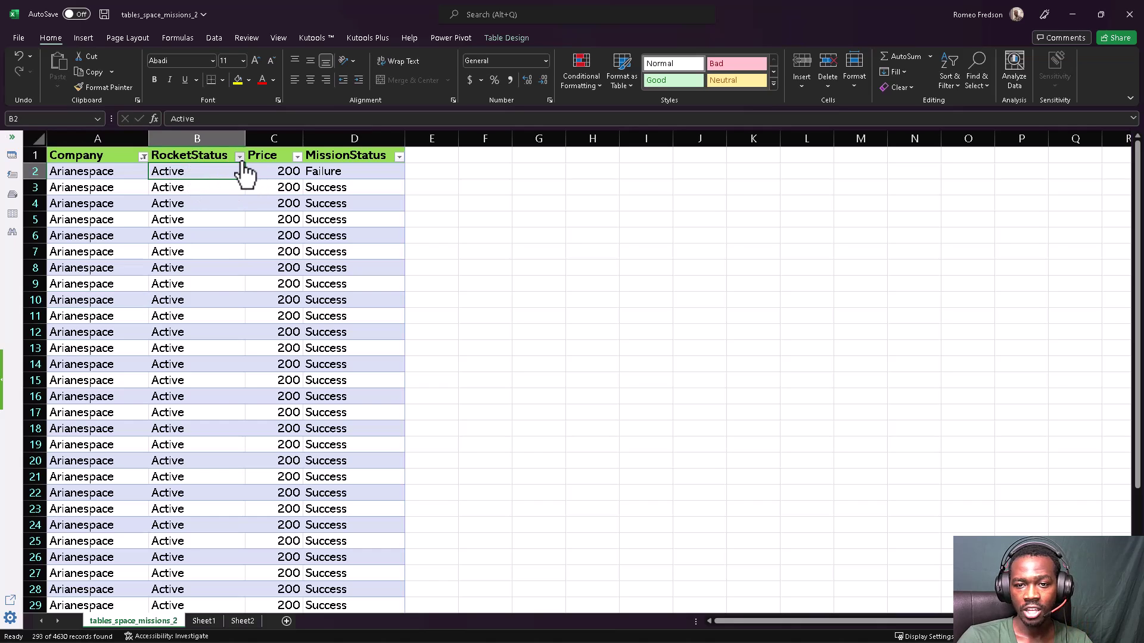
left_click(240, 158)
left_click(362, 172)
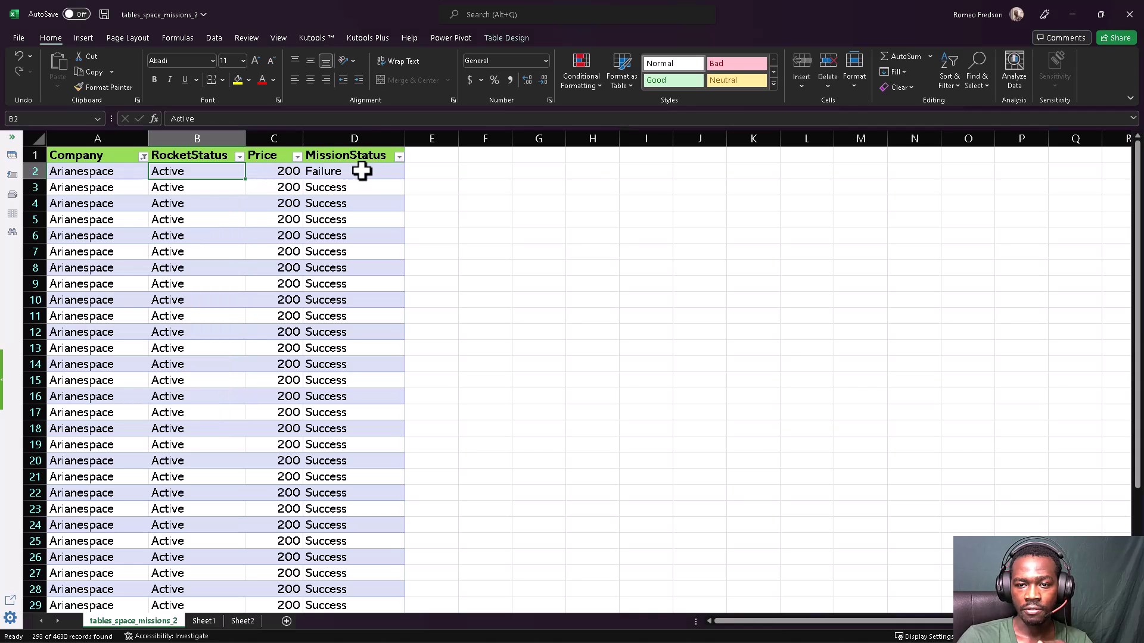
left_click(362, 172)
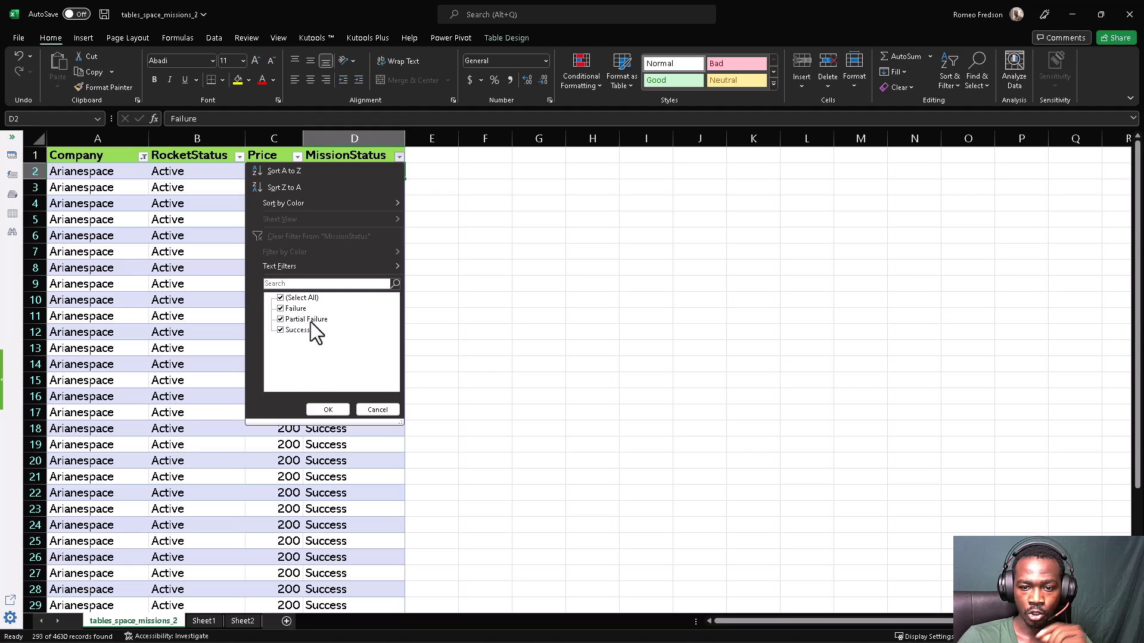
left_click(179, 317)
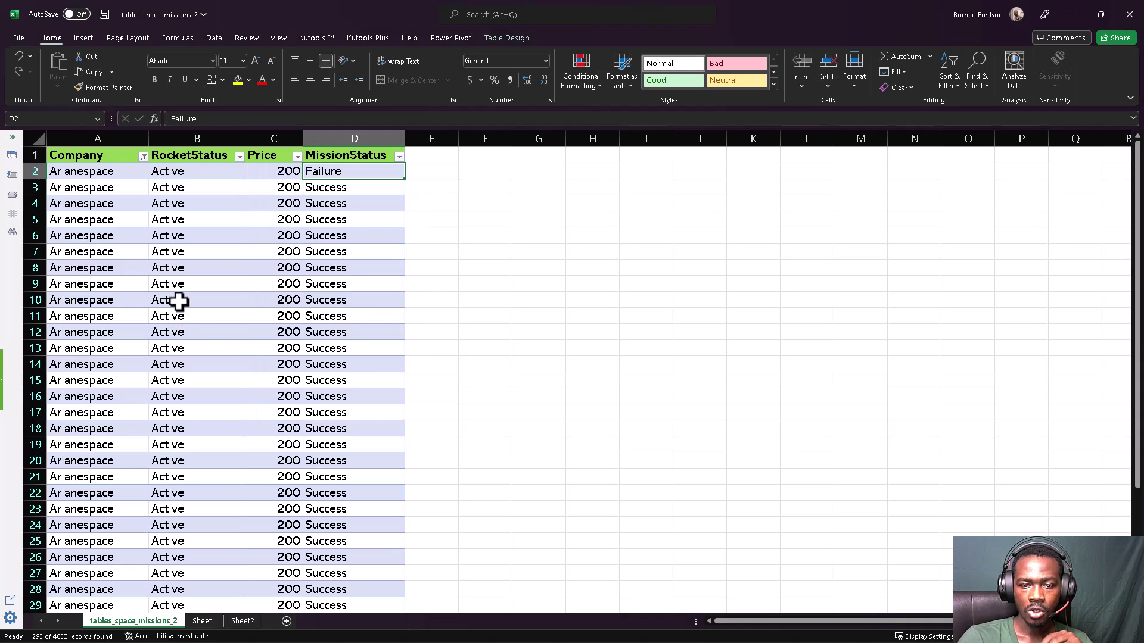
left_click(179, 302)
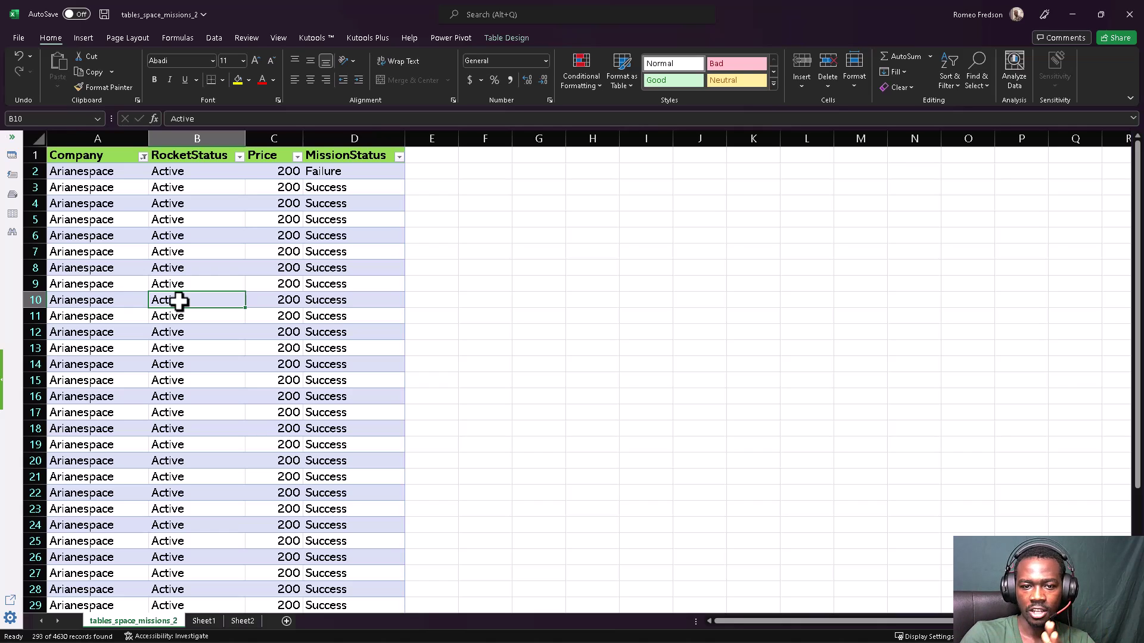
Step: Remove the Arianespace filter from the Company column by selecting all companies
left_click(118, 223)
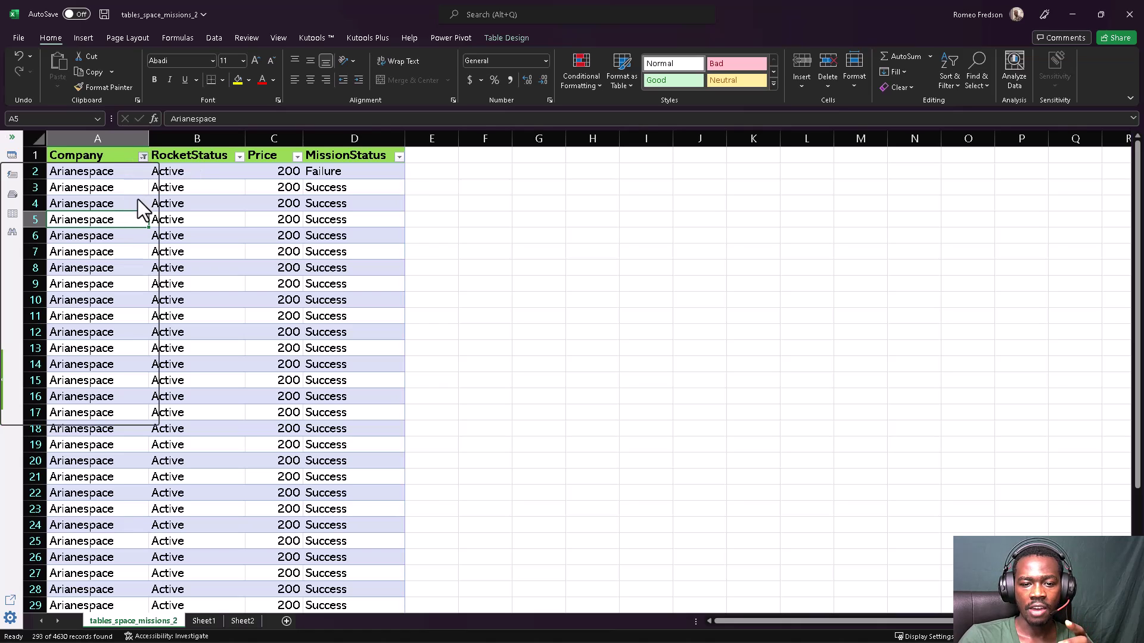
left_click(37, 298)
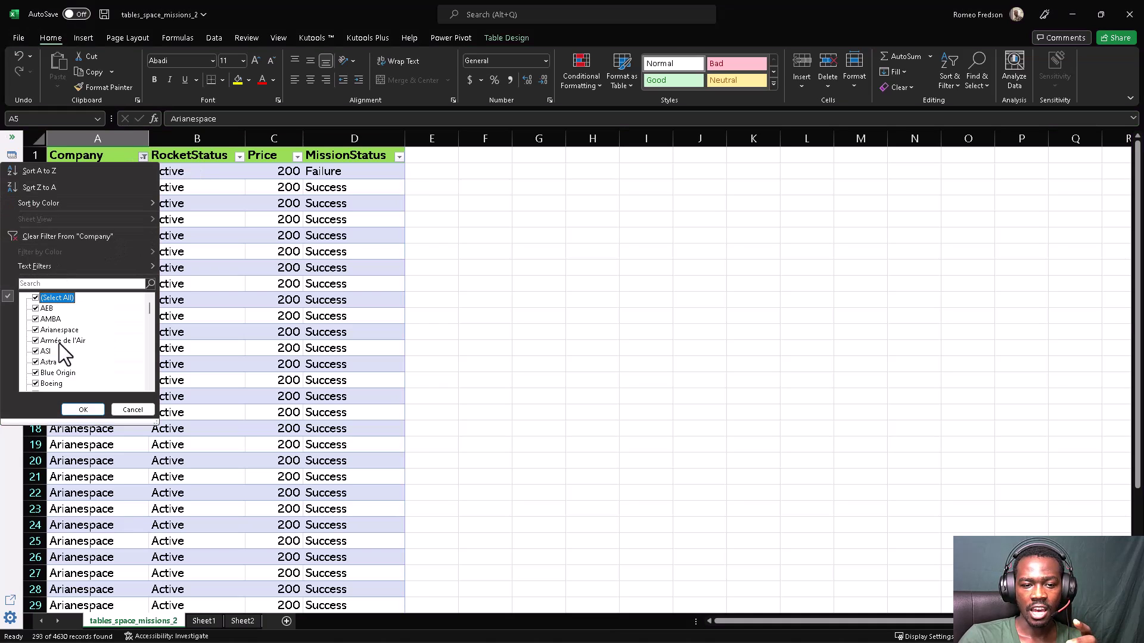
left_click(84, 411)
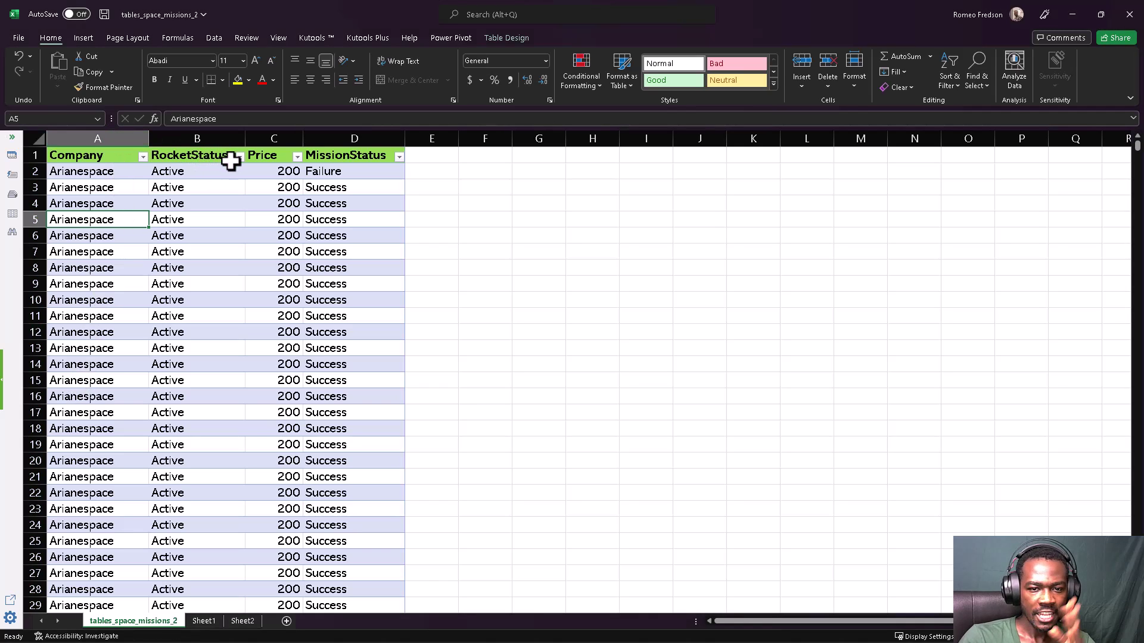
Step: Examine the status and price values in the first rows and the filter options of the MissionStatus column
left_click(109, 174)
left_click(157, 173)
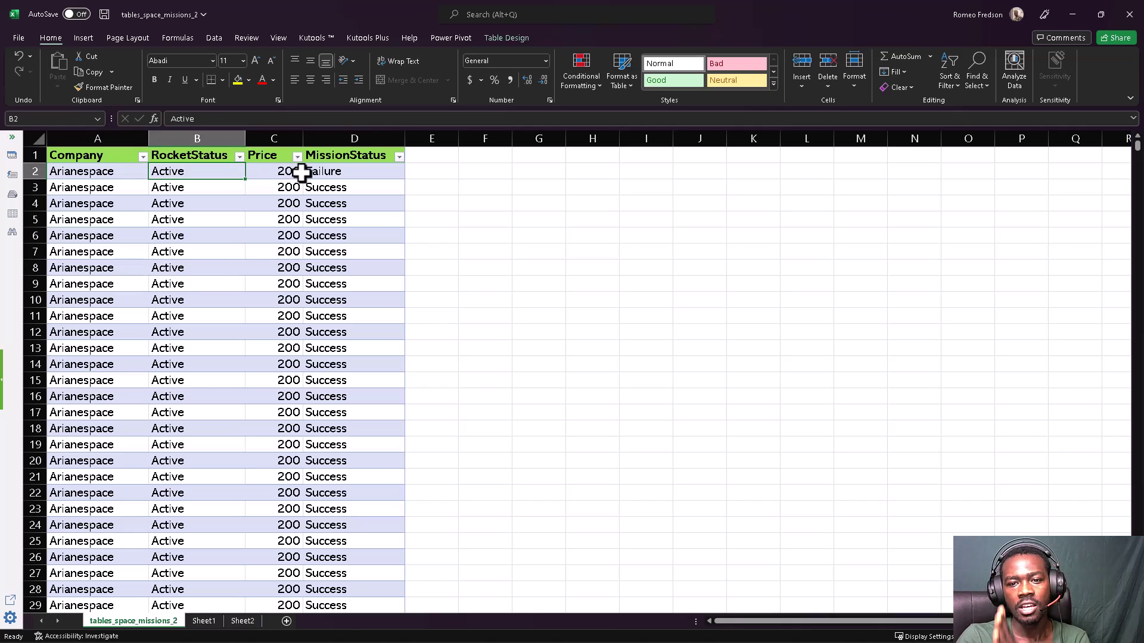
left_click(321, 172)
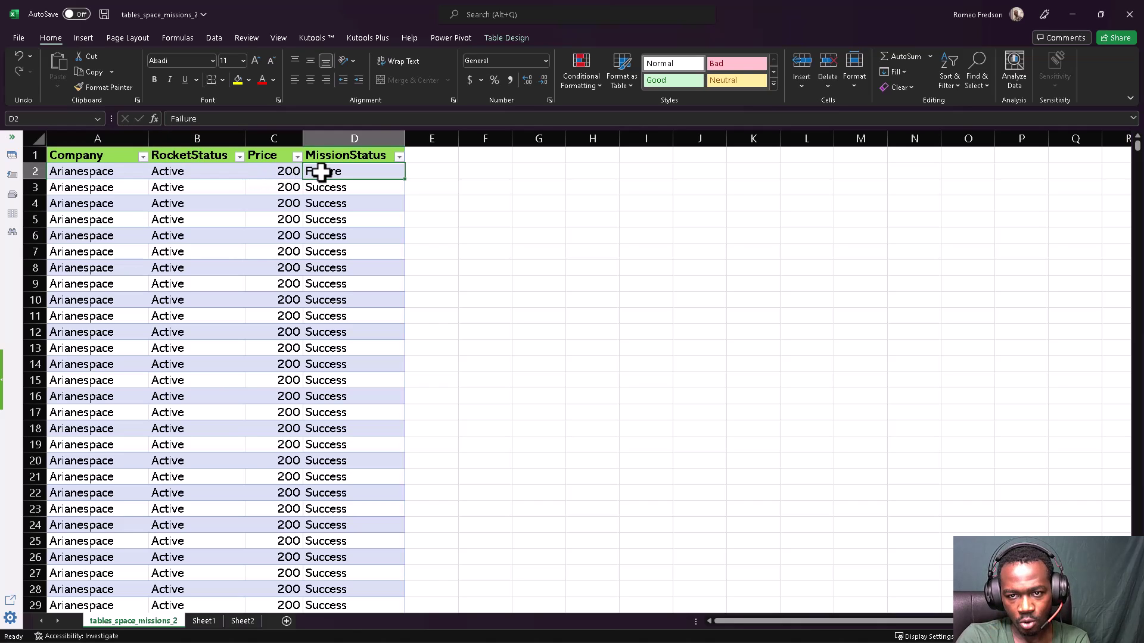
left_click(267, 172)
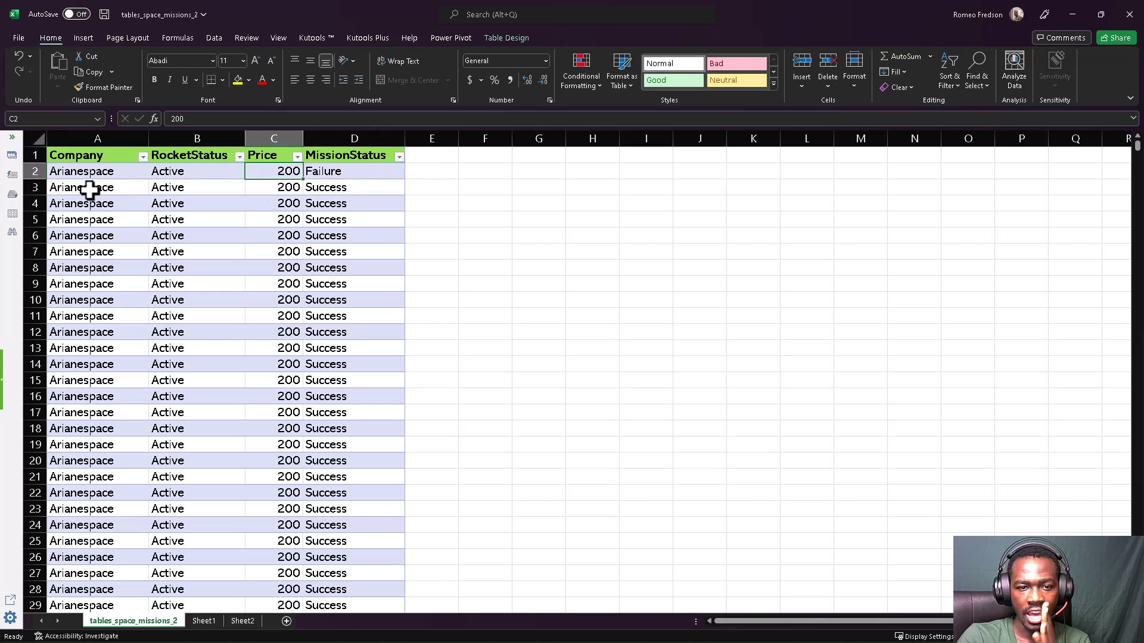
left_click(327, 189)
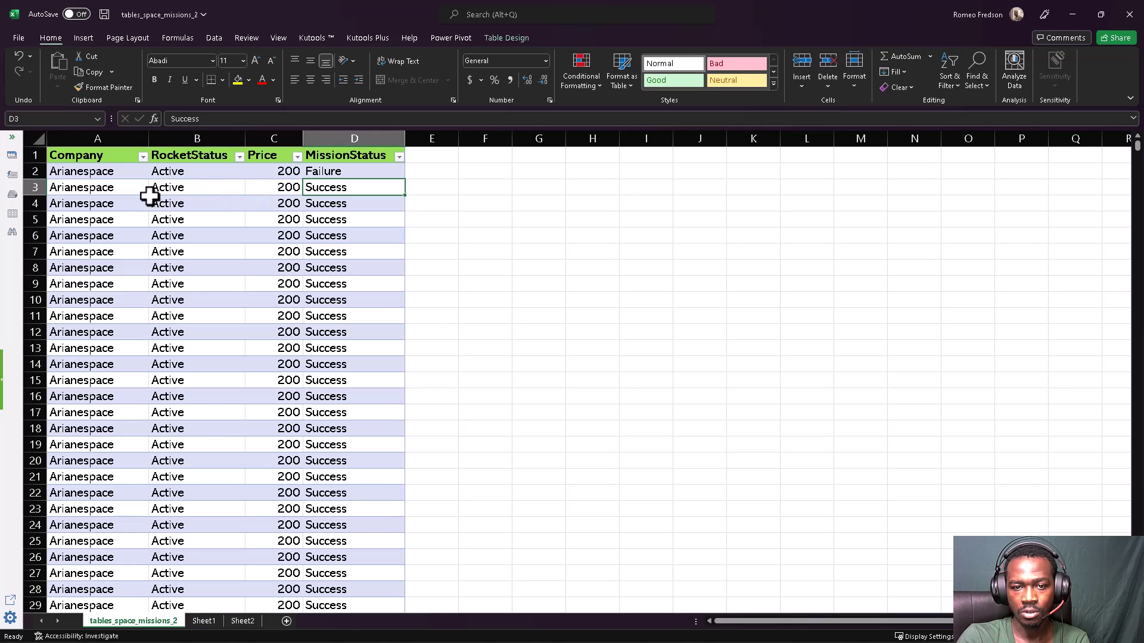
left_click(399, 156)
left_click(282, 299)
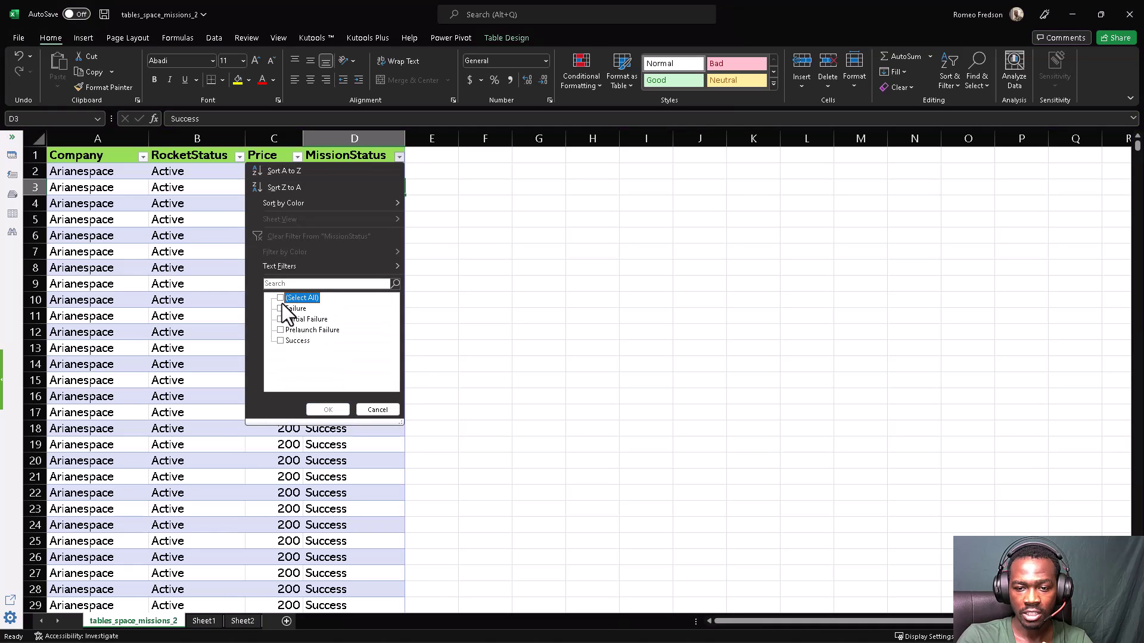
left_click(298, 330)
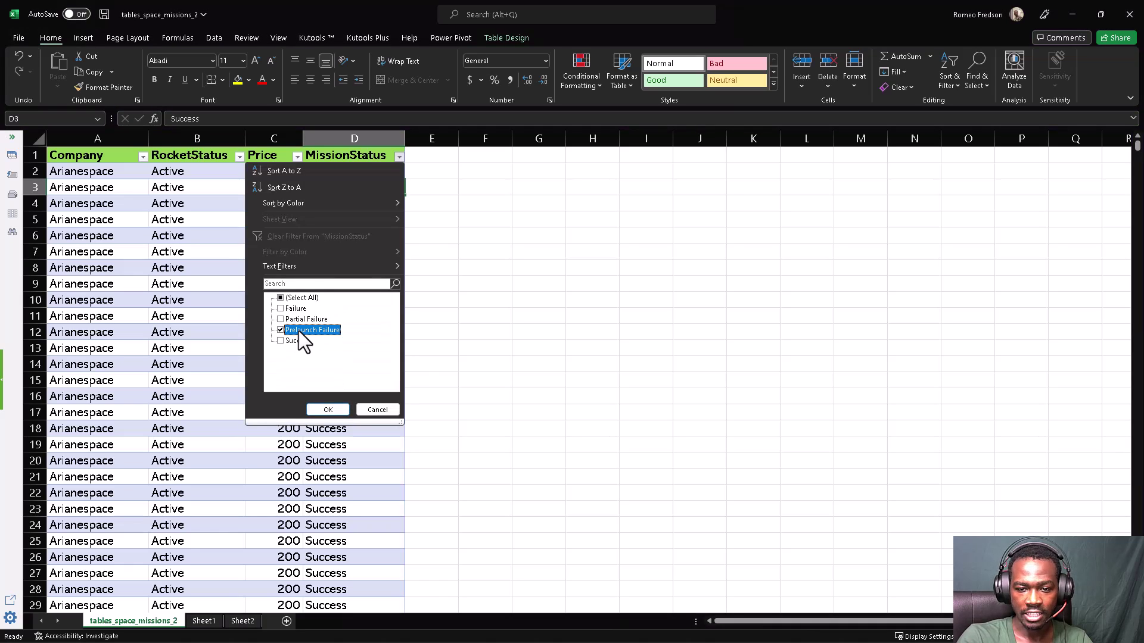
left_click(280, 298)
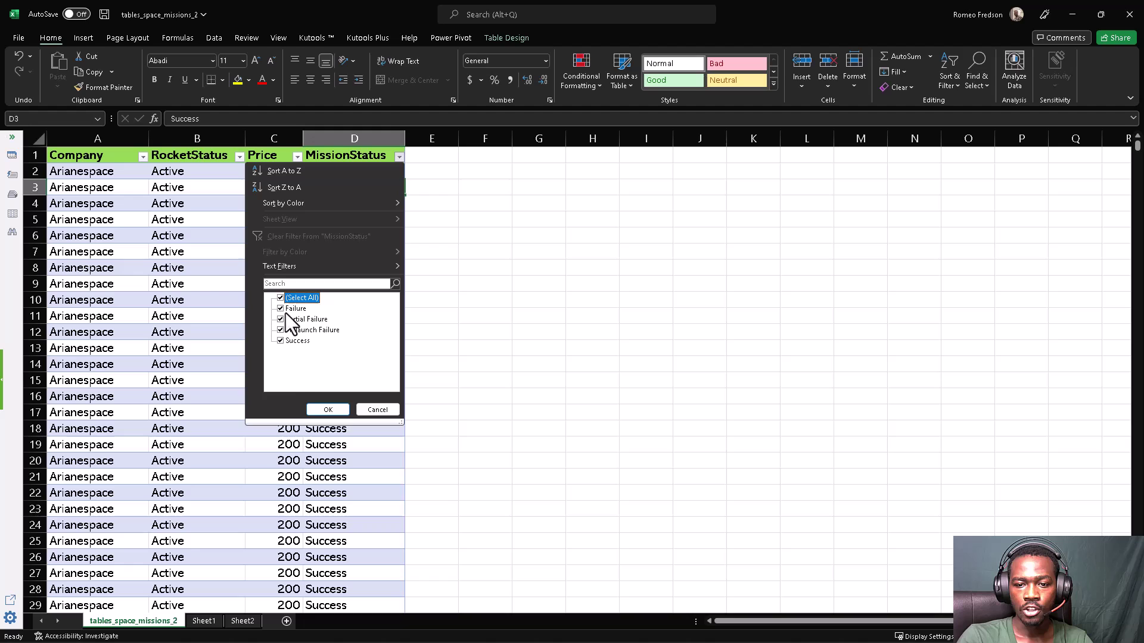
left_click(328, 410)
left_click(287, 364)
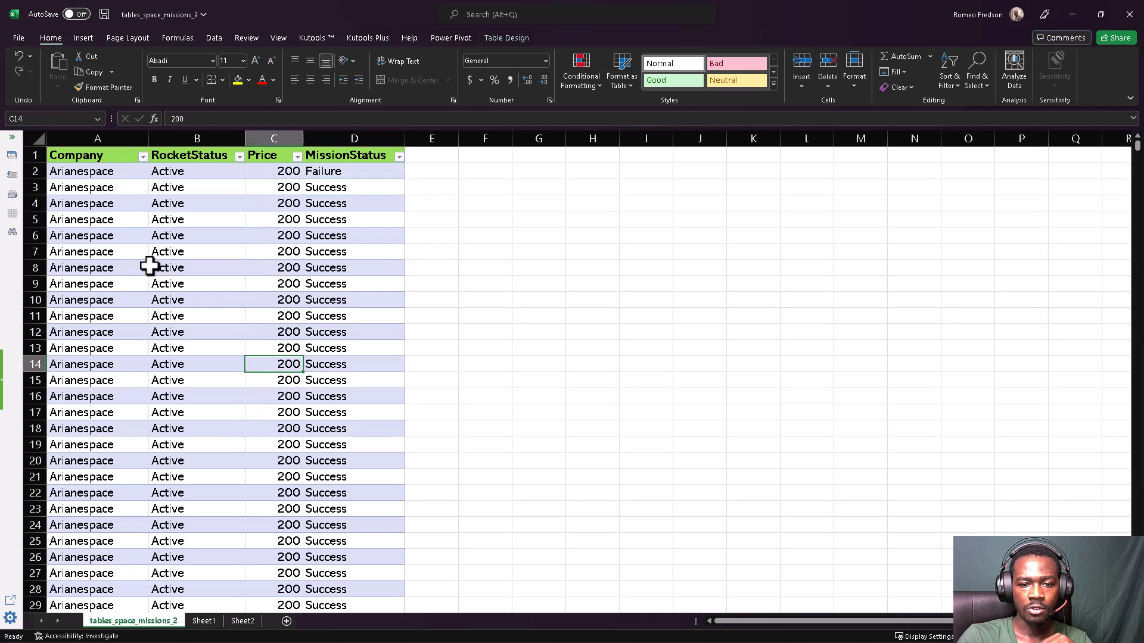
left_click(103, 235)
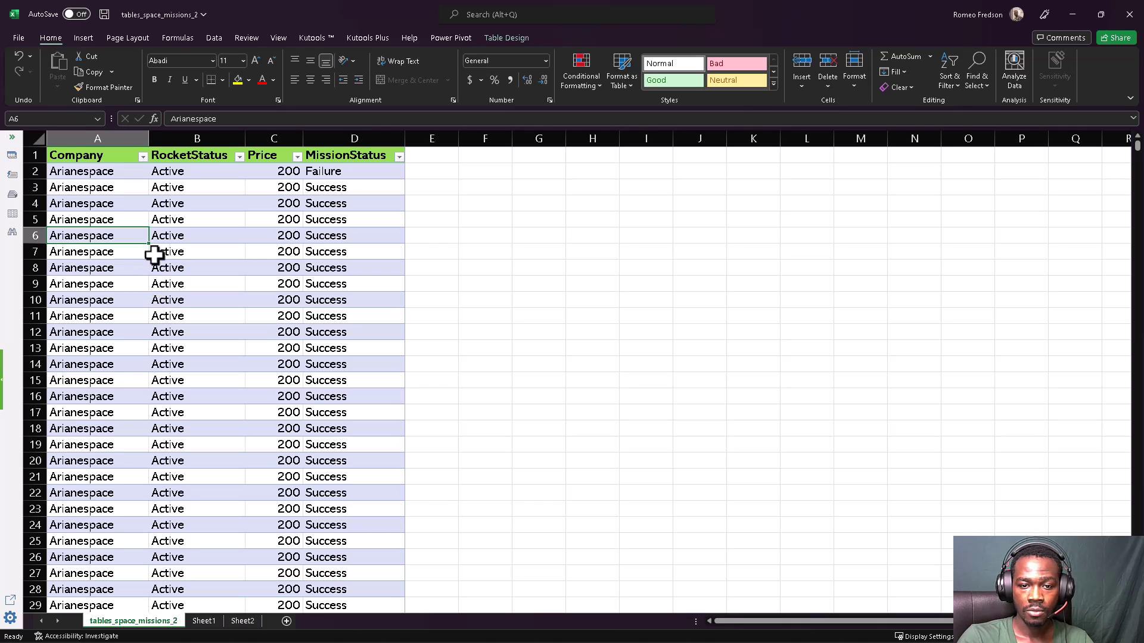
mouse_move(127, 222)
left_mouse_down()
mouse_move(156, 199)
mouse_move(358, 371)
mouse_move(167, 230)
left_mouse_up()
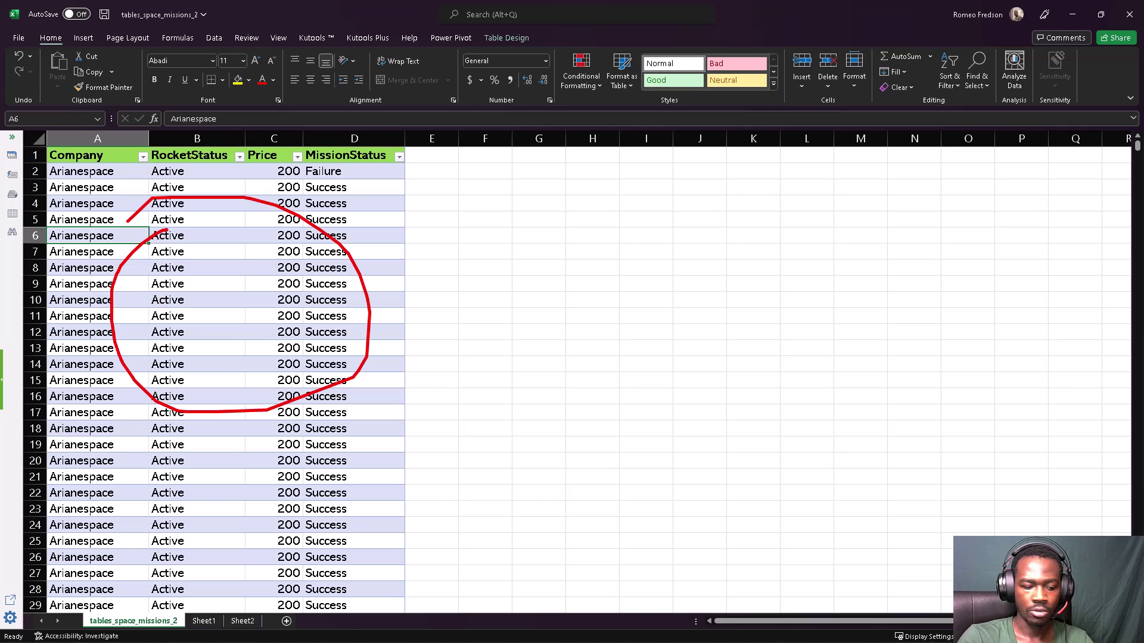
key("Escape")
left_click(172, 250)
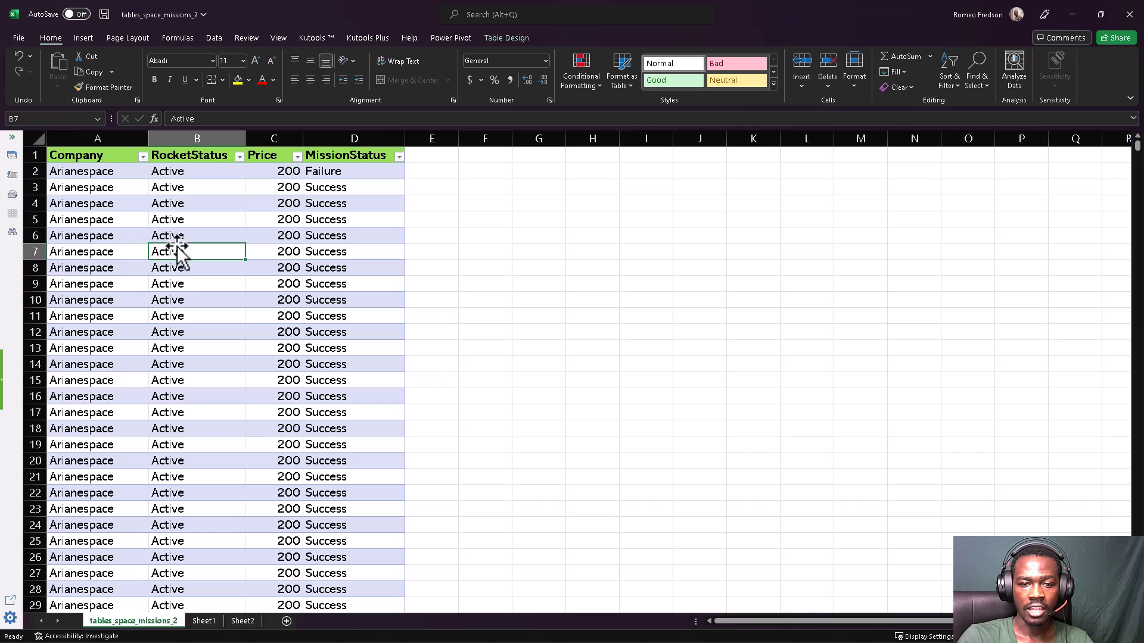
Step: Open the PivotTable recommendations for the space missions table, with a cell in the Company column selected
left_click(83, 37)
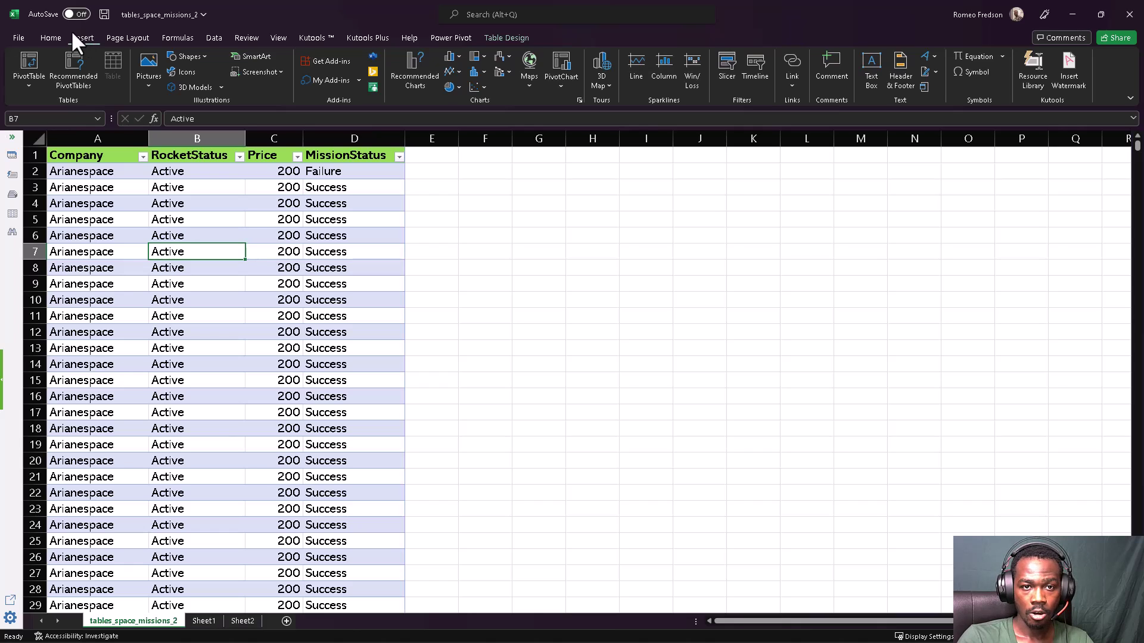
mouse_move(73, 29)
left_mouse_down()
mouse_move(56, 60)
mouse_move(76, 71)
mouse_move(113, 22)
mouse_move(68, 34)
left_mouse_up()
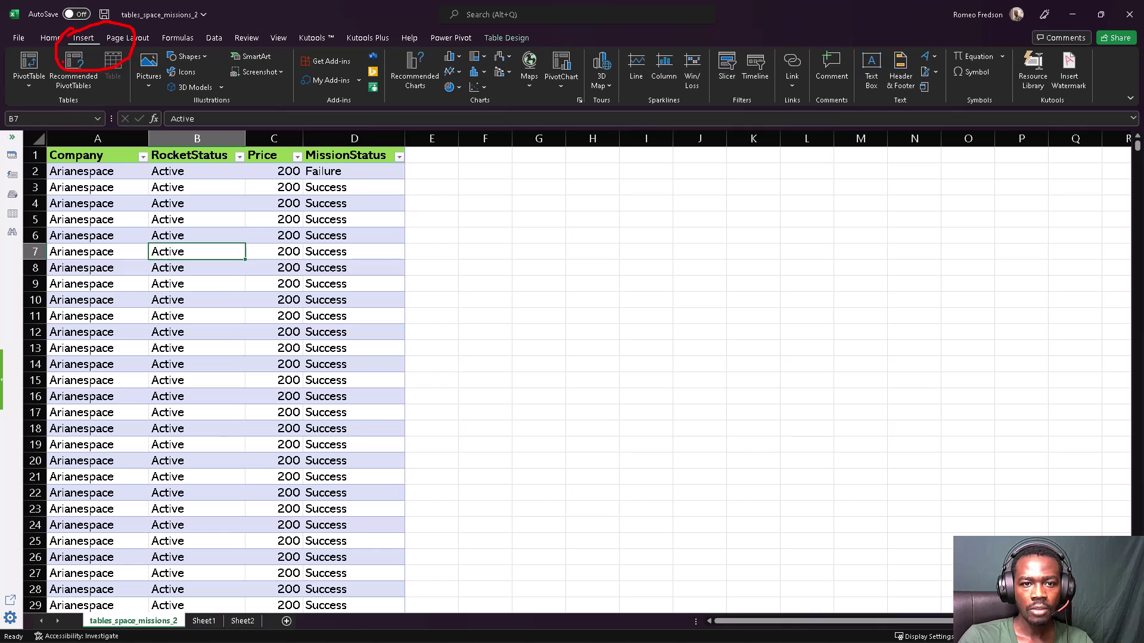
left_click_drag(37, 90, 102, 153)
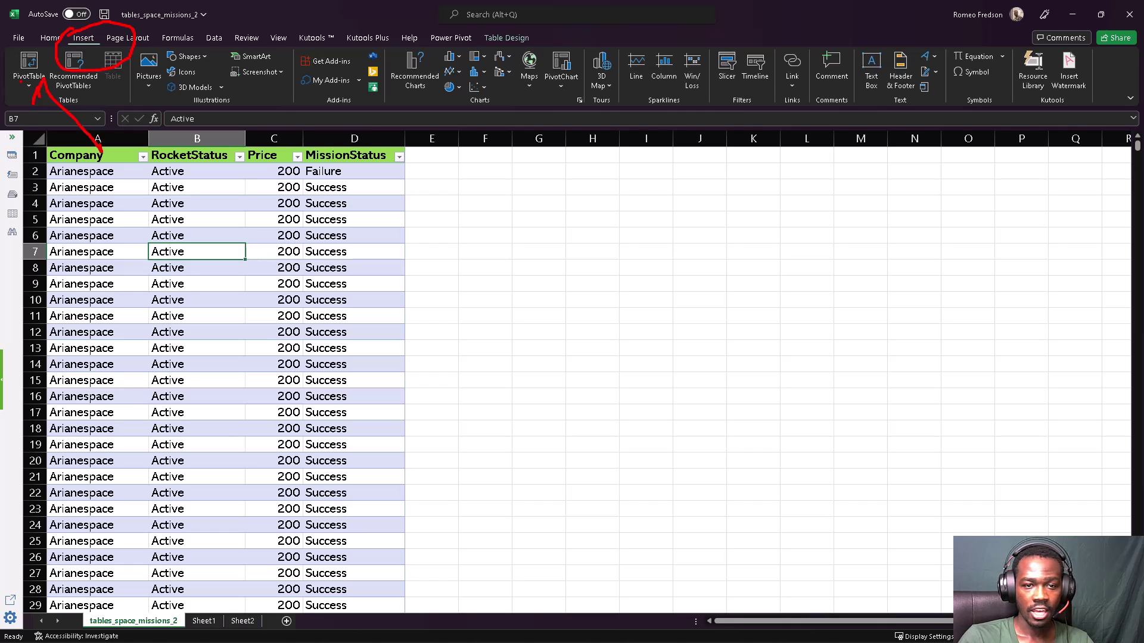
key("Escape")
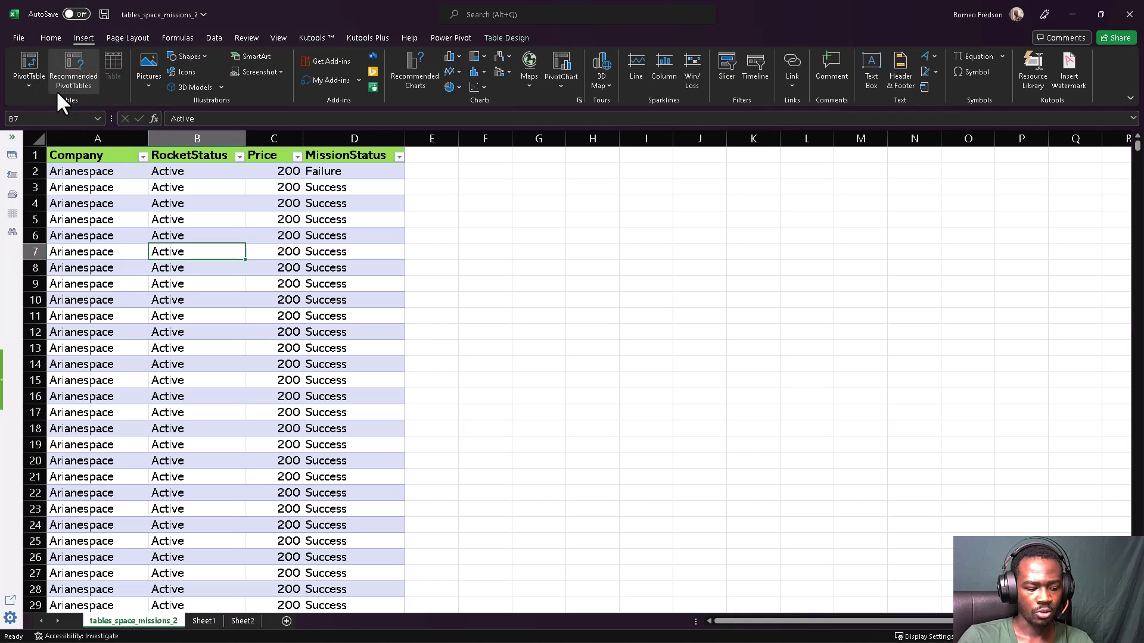
left_click_drag(48, 97, 104, 98)
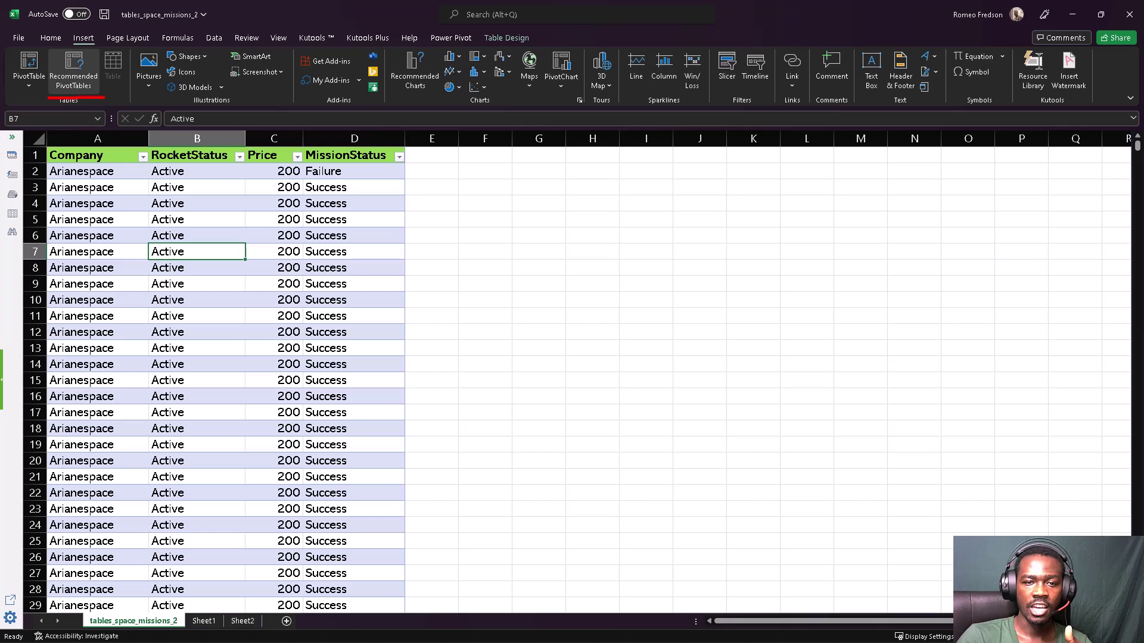
left_click_drag(215, 179, 190, 336)
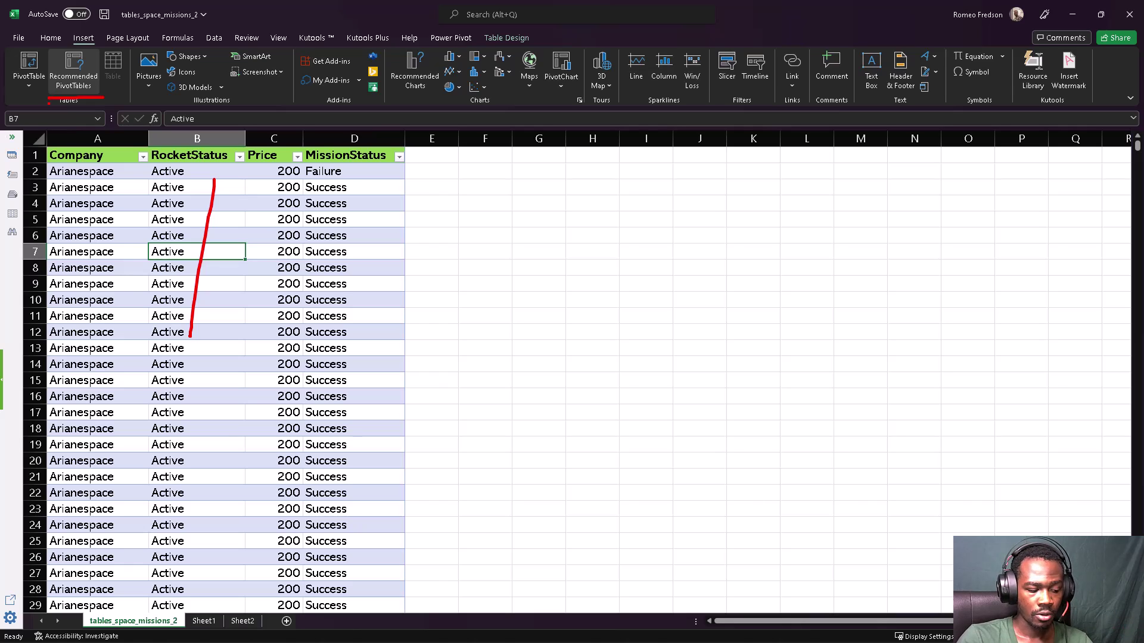
key("Escape")
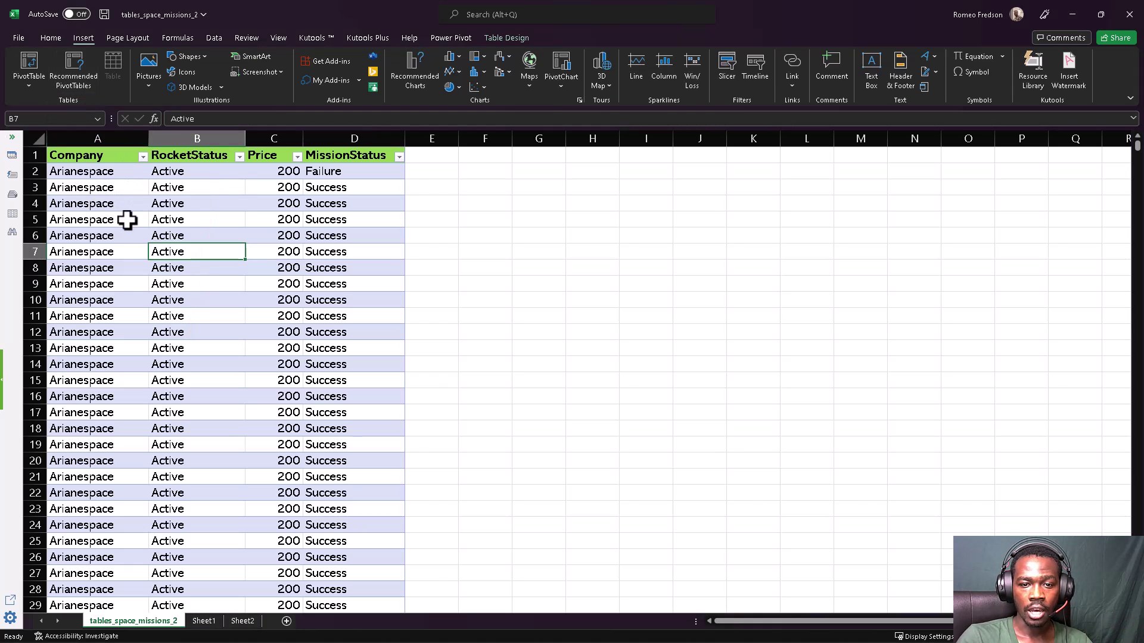
left_click(127, 220)
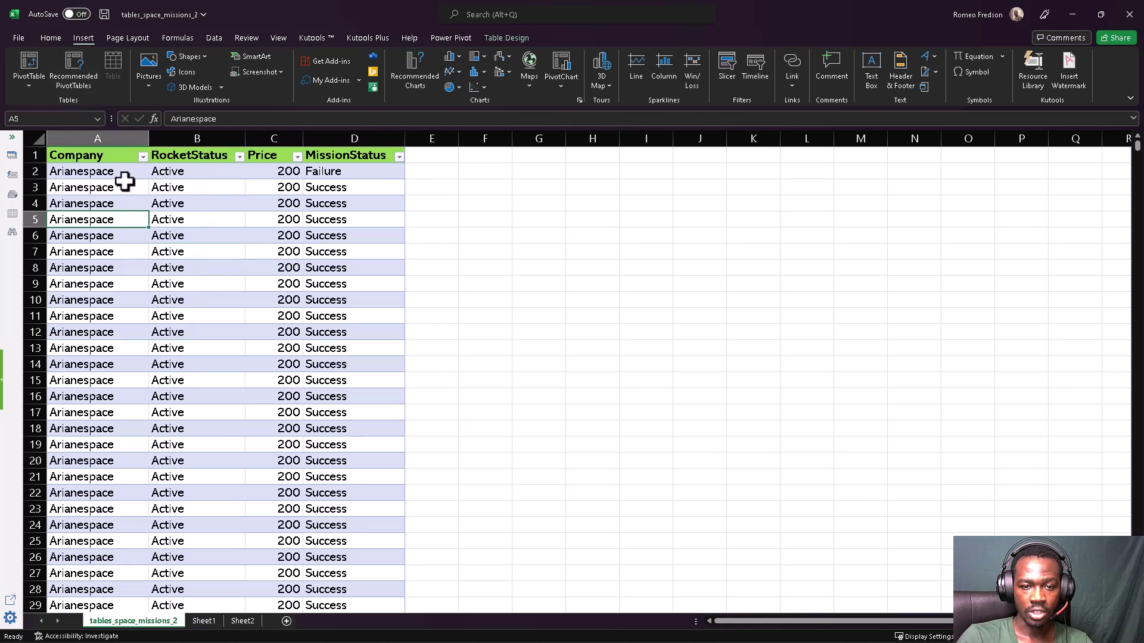
left_click(70, 71)
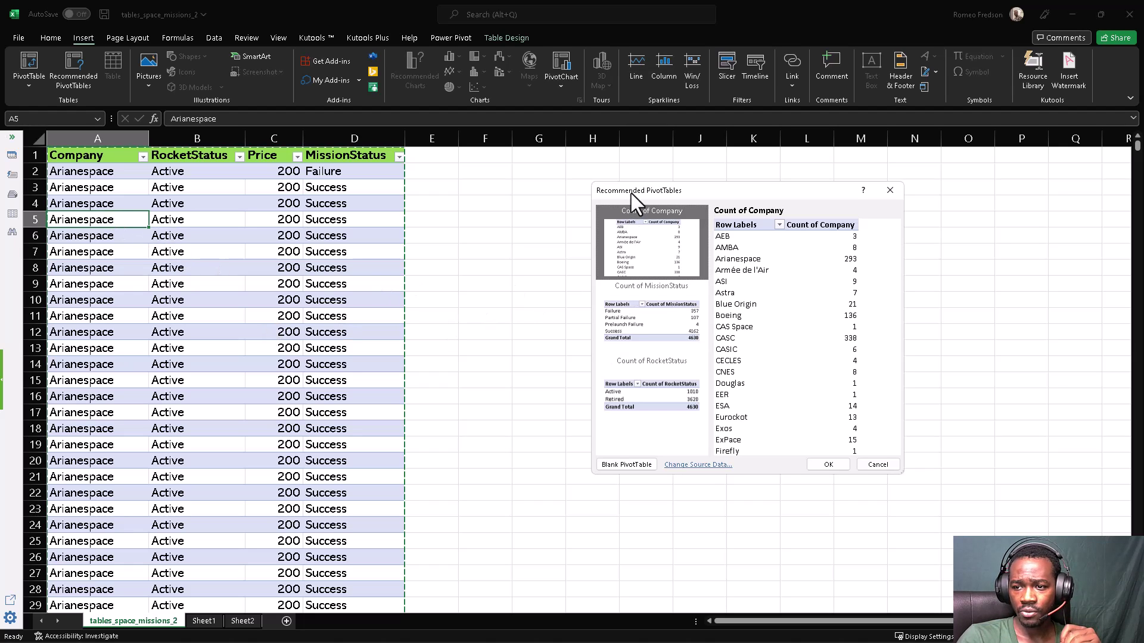
left_click_drag(631, 190, 353, 196)
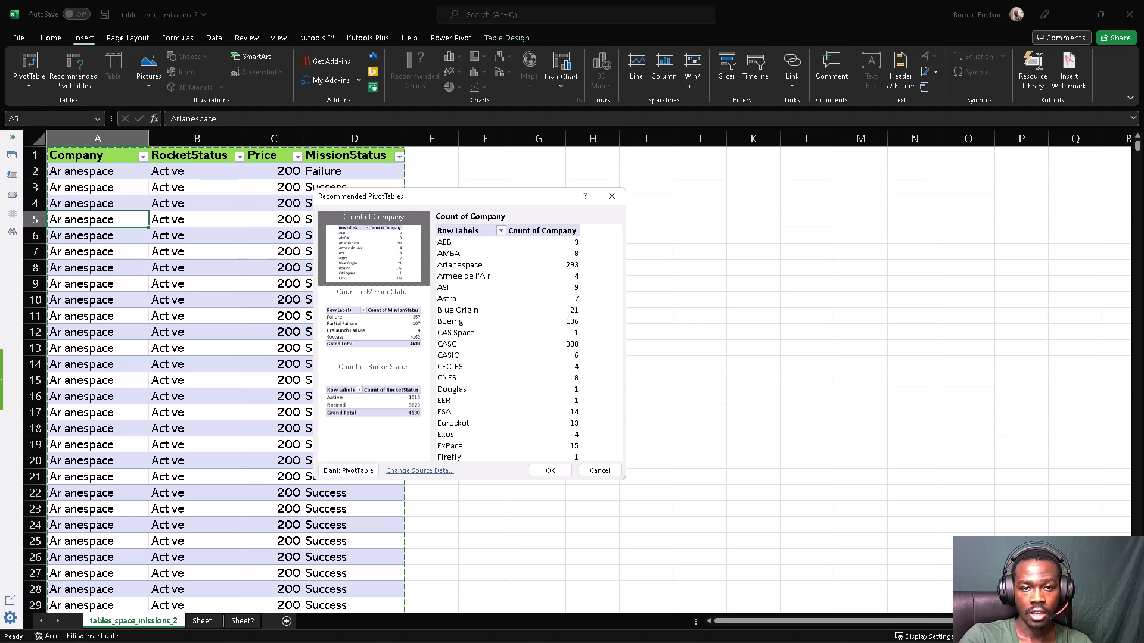
Step: Review the recommended PivotTable previews for Count of Company, Count of MissionStatus and Count of RocketStatus
mouse_move(91, 129)
left_mouse_down()
mouse_move(89, 291)
mouse_move(70, 317)
mouse_move(118, 260)
left_mouse_up()
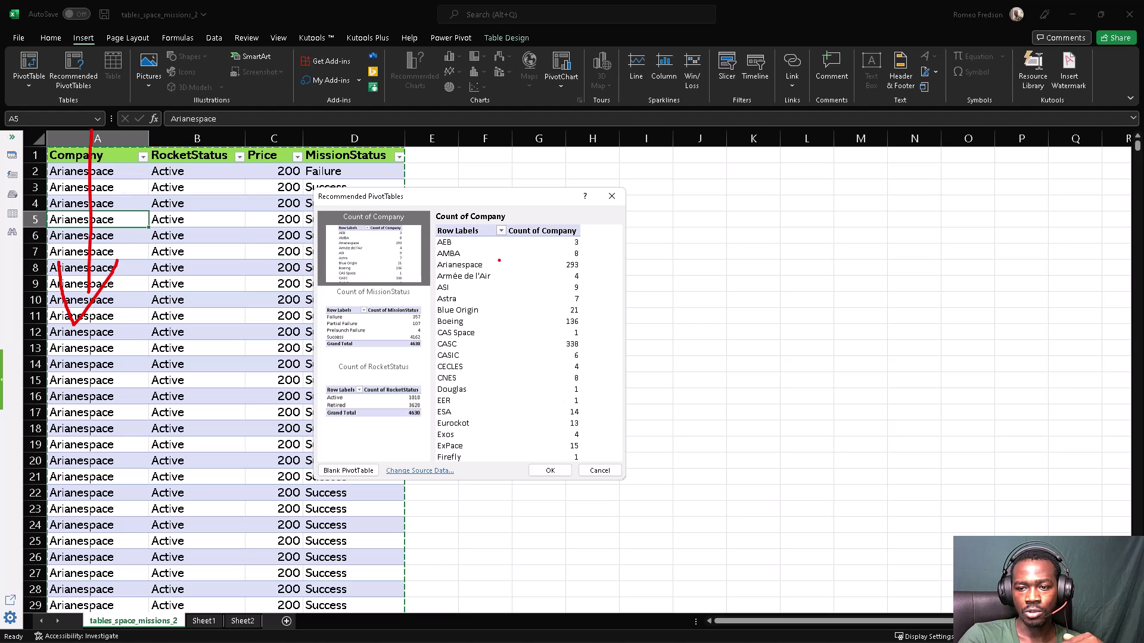
left_click_drag(455, 270, 587, 269)
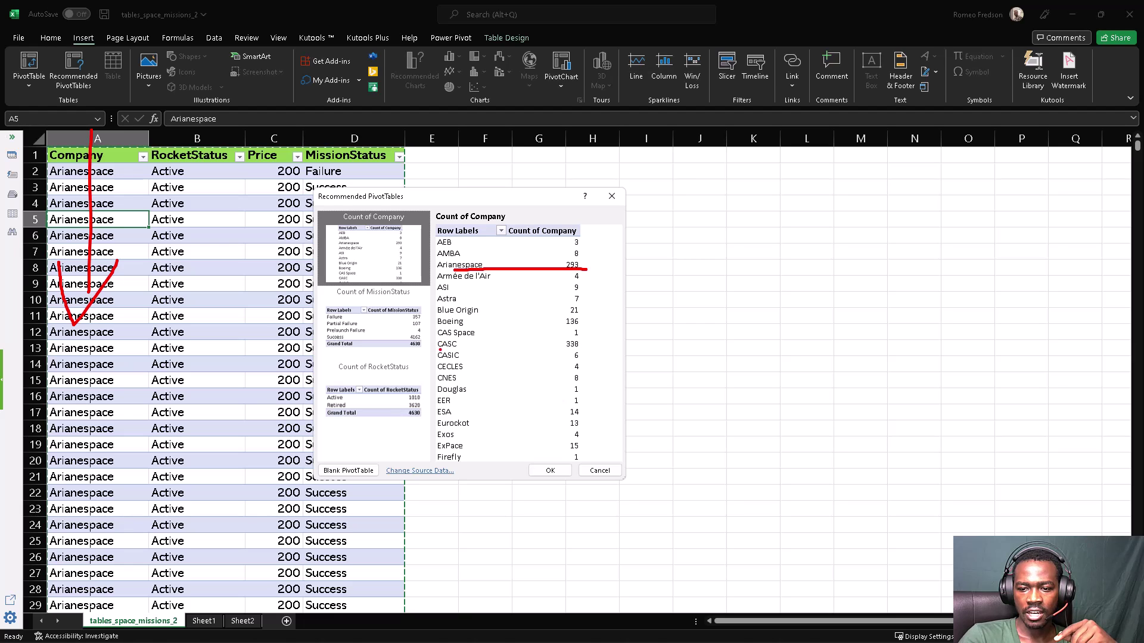
left_click_drag(439, 350, 460, 350)
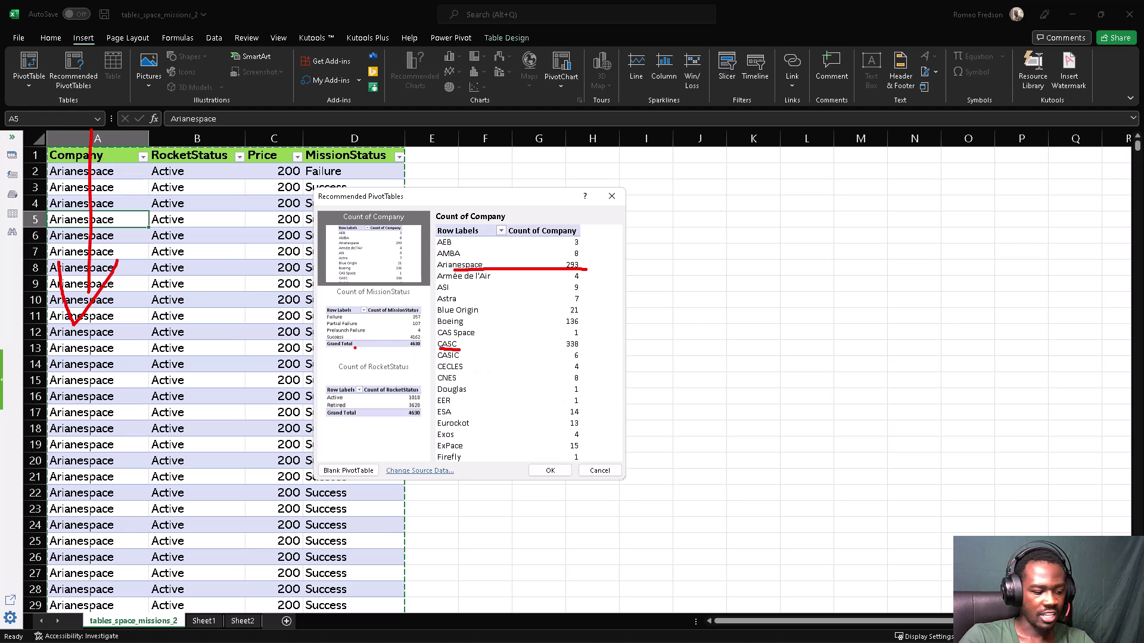
key("Escape")
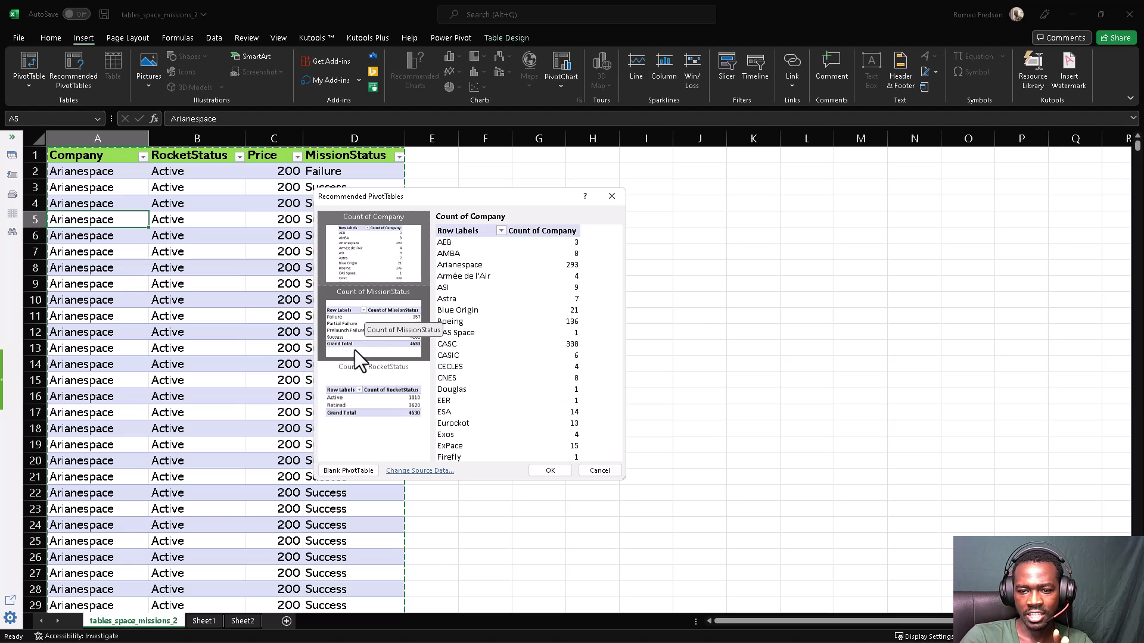
left_click(333, 323)
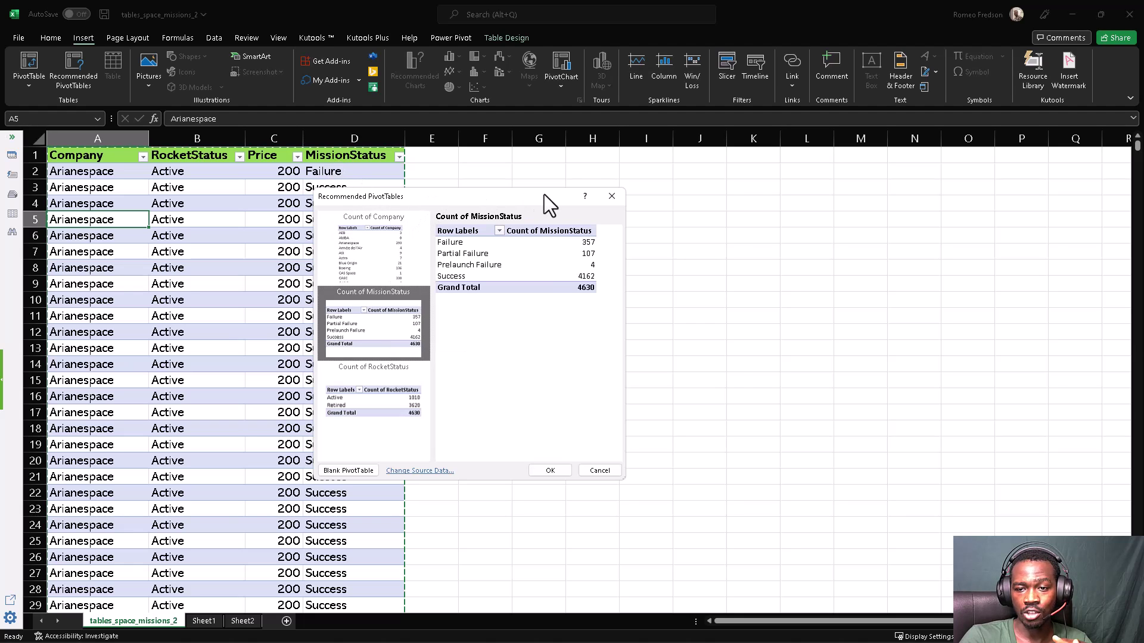
left_click_drag(543, 194, 534, 198)
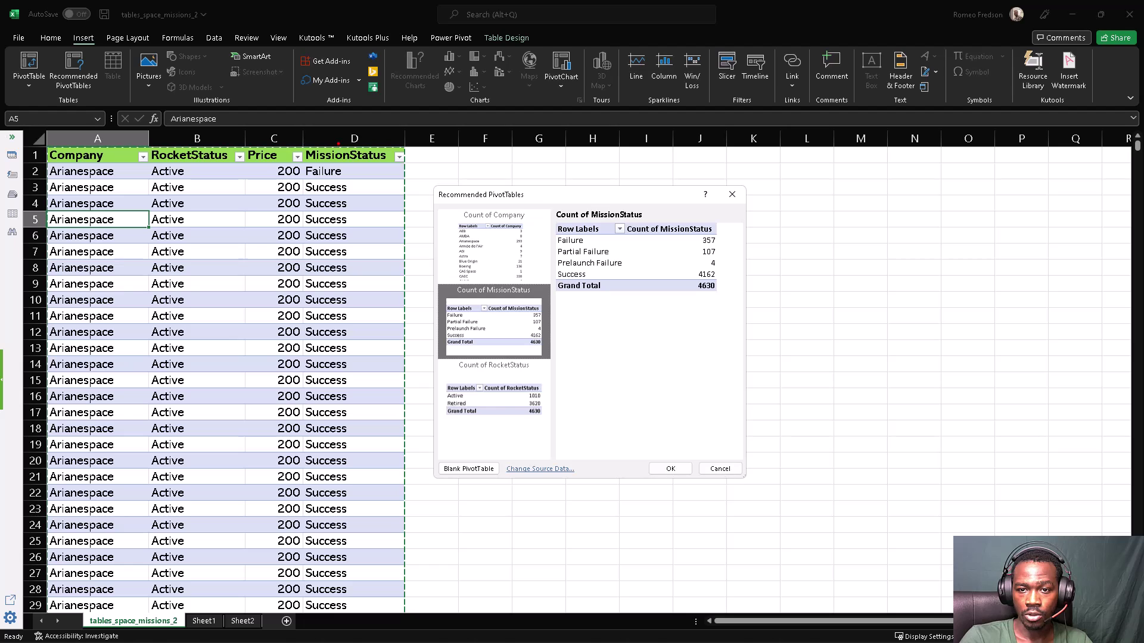
mouse_move(339, 143)
left_mouse_down()
mouse_move(283, 166)
mouse_move(444, 176)
mouse_move(322, 143)
left_mouse_up()
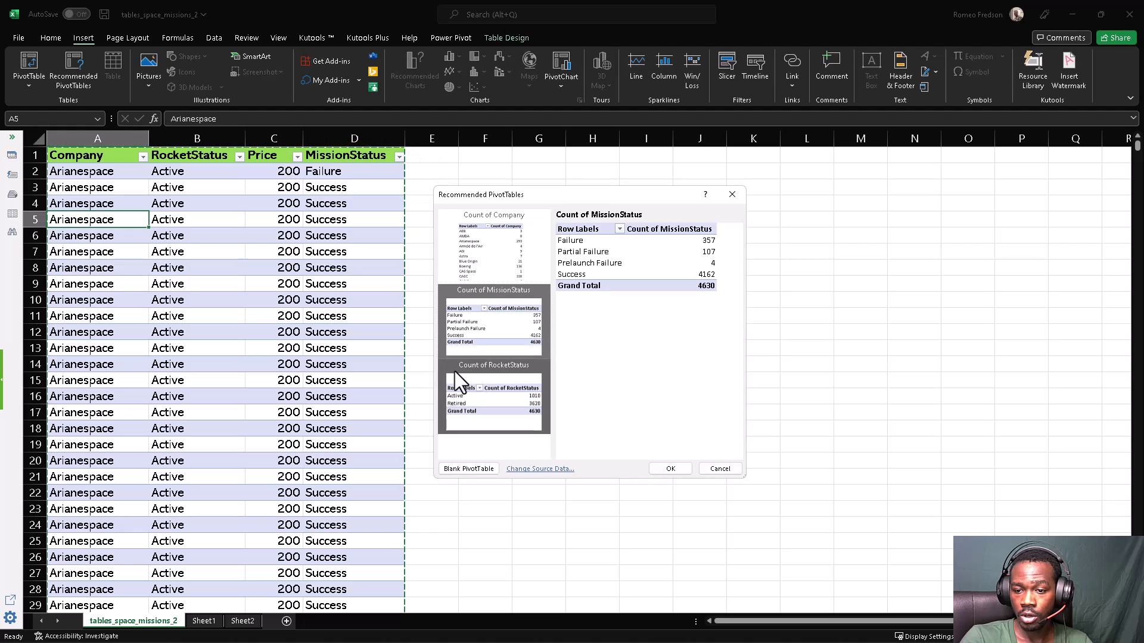
left_click(474, 381)
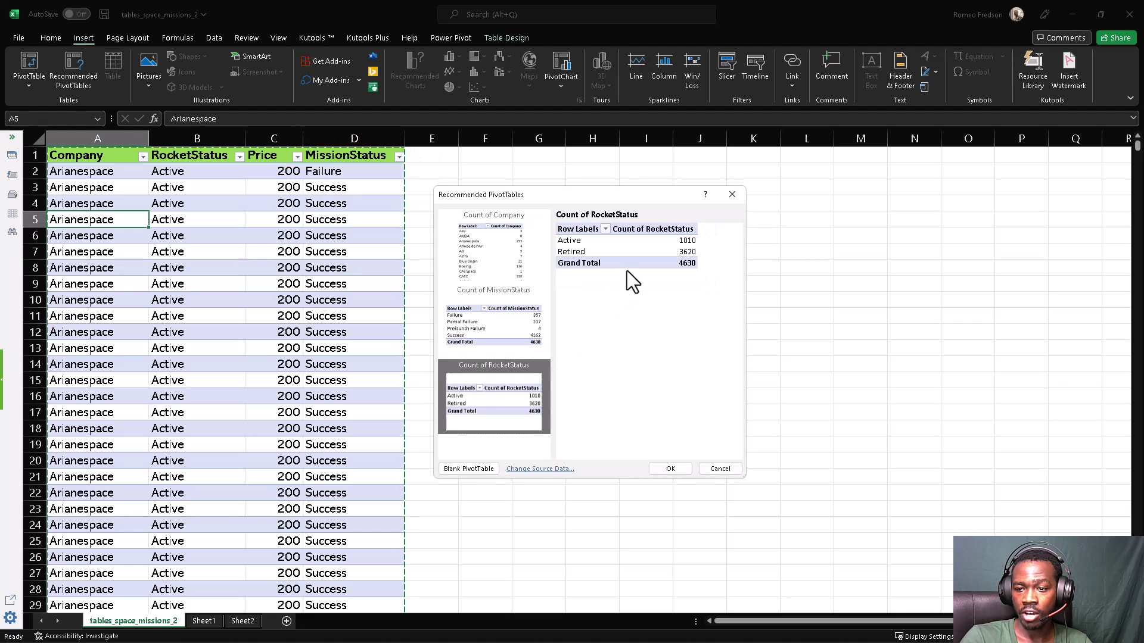
Step: Insert the recommended Count of Company PivotTable on a new sheet
left_click(485, 242)
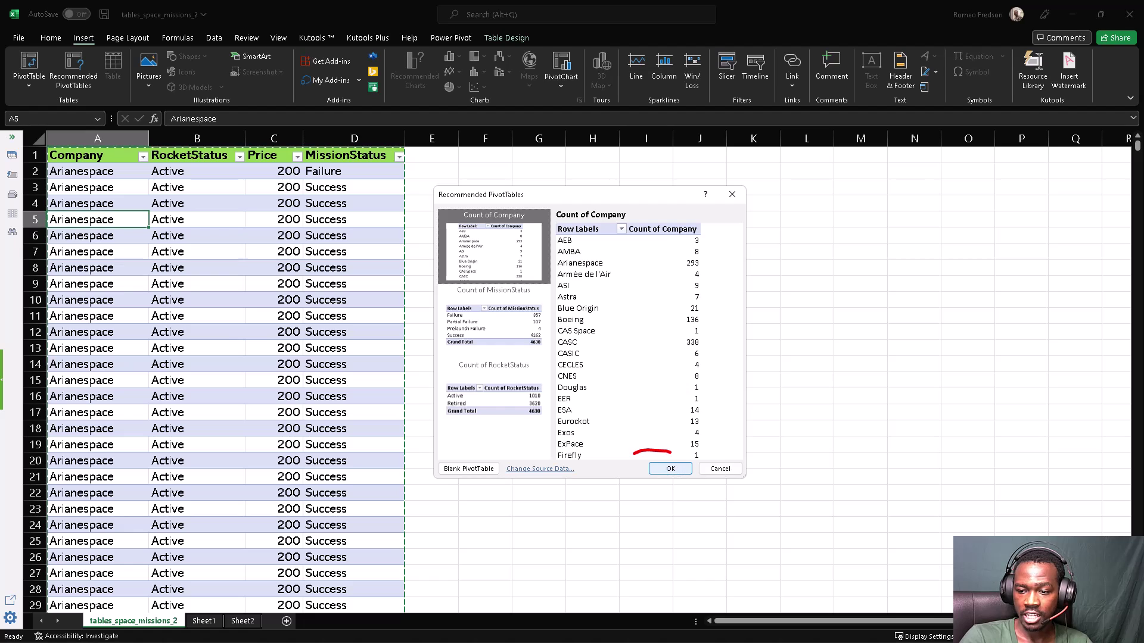
mouse_move(670, 451)
left_mouse_down()
mouse_move(703, 514)
mouse_move(721, 484)
mouse_move(667, 459)
left_mouse_up()
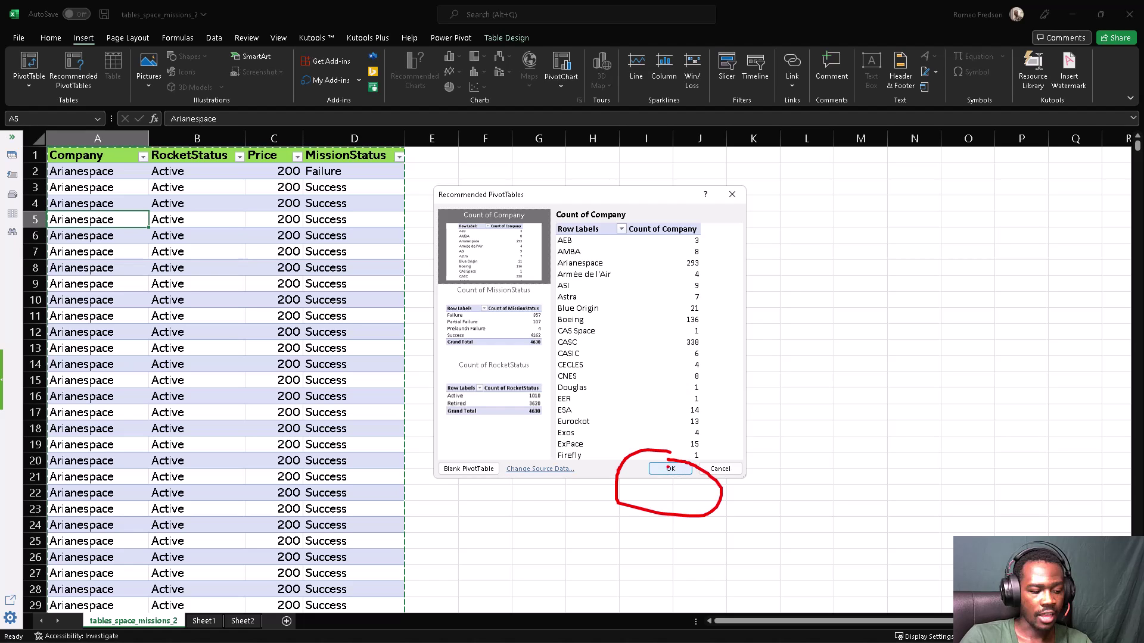
key("Escape")
left_click(669, 470)
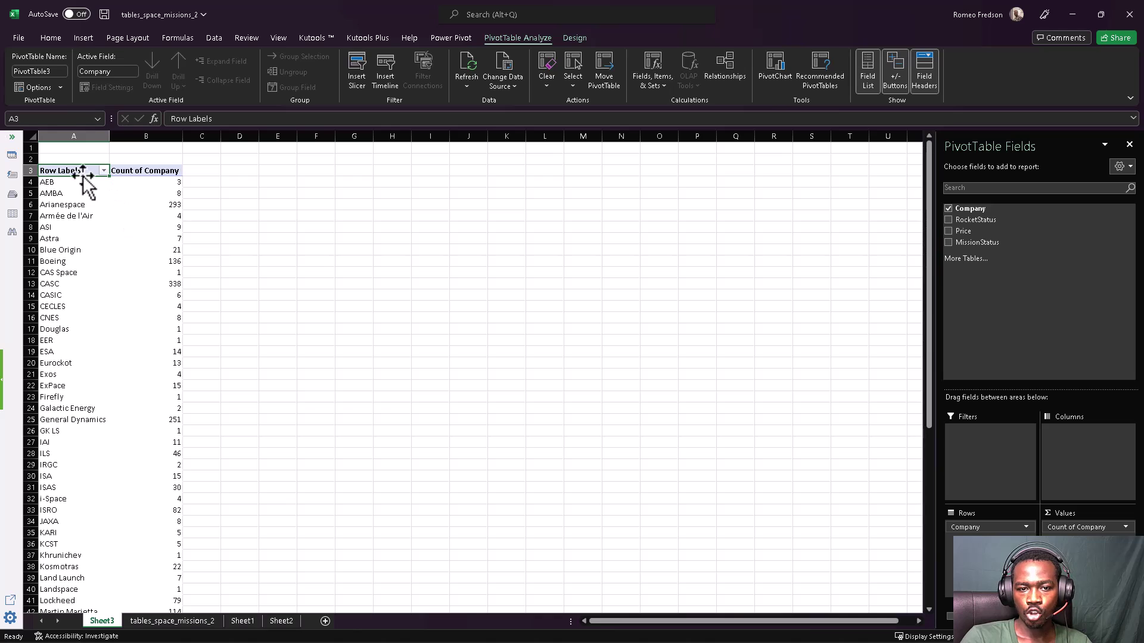
Step: Compare the source missions table with the row labels and company counts of the new PivotTable
left_click(151, 621)
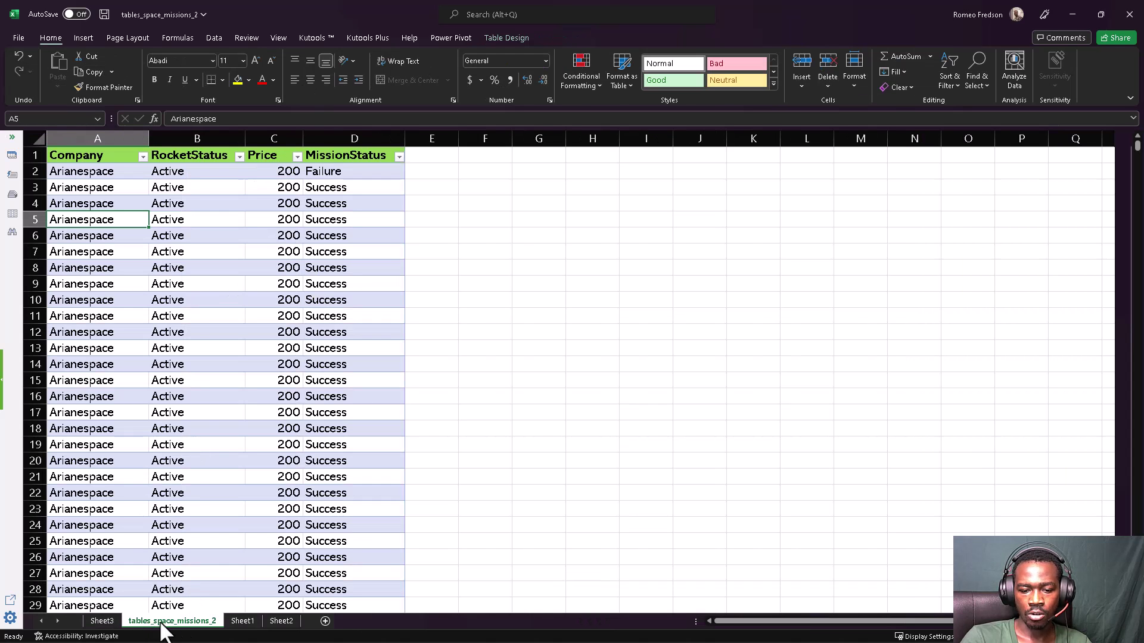
left_click(102, 621)
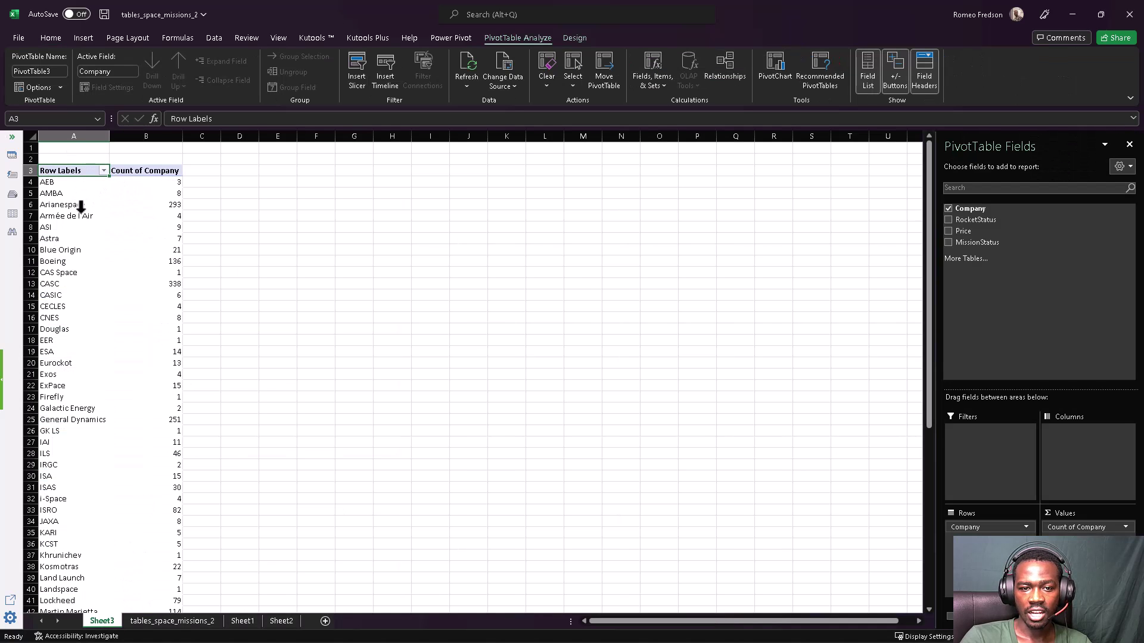
left_click(77, 205)
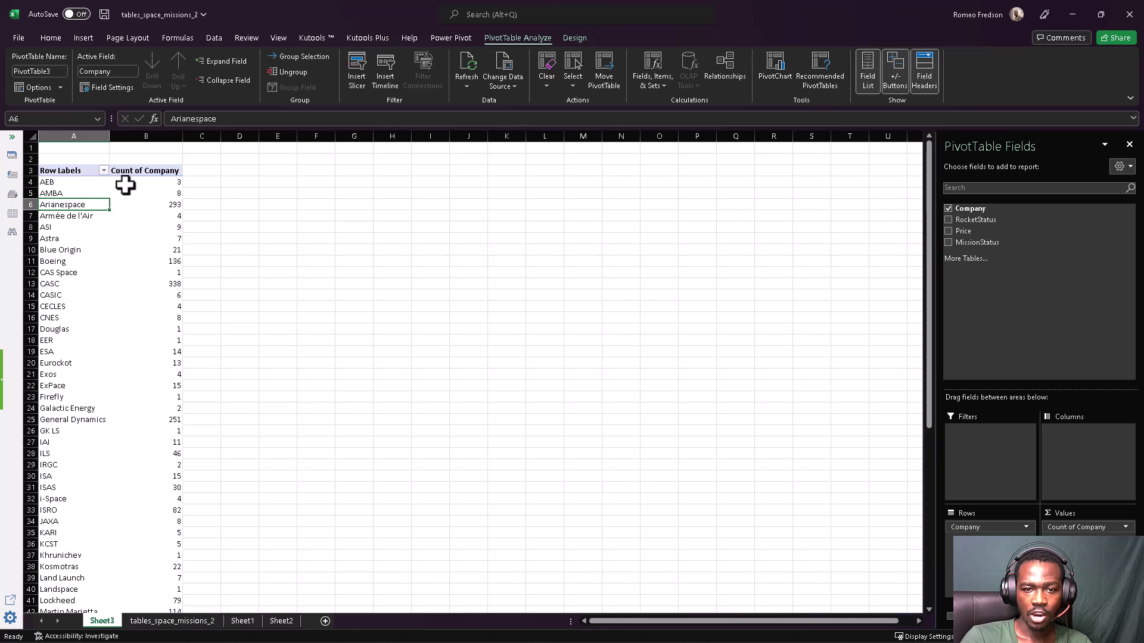
mouse_move(122, 180)
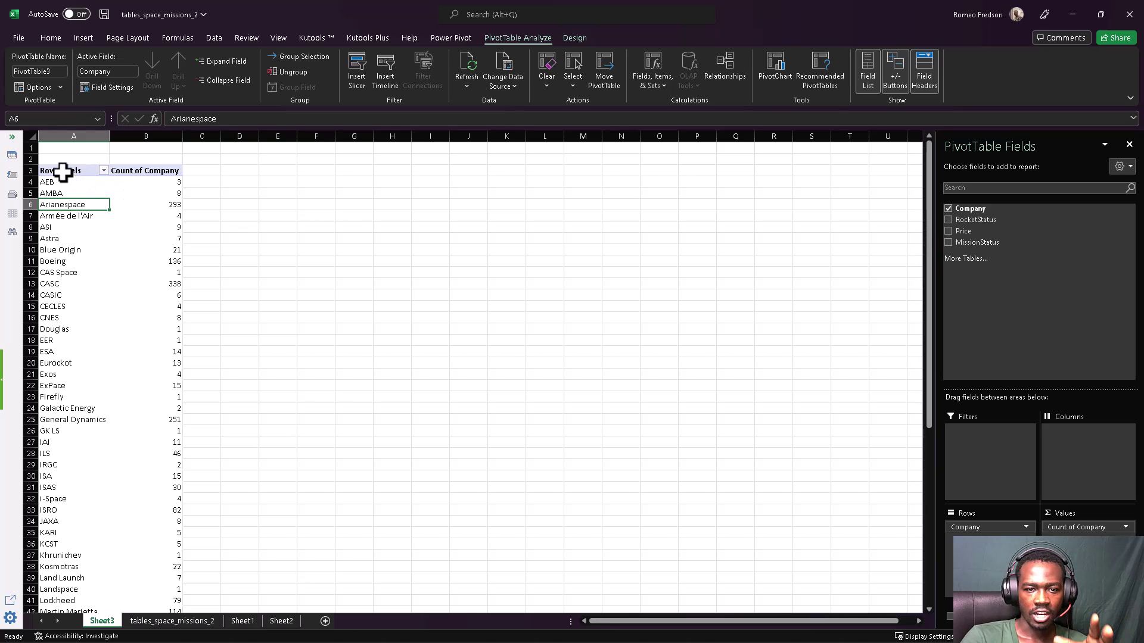
left_click(139, 180)
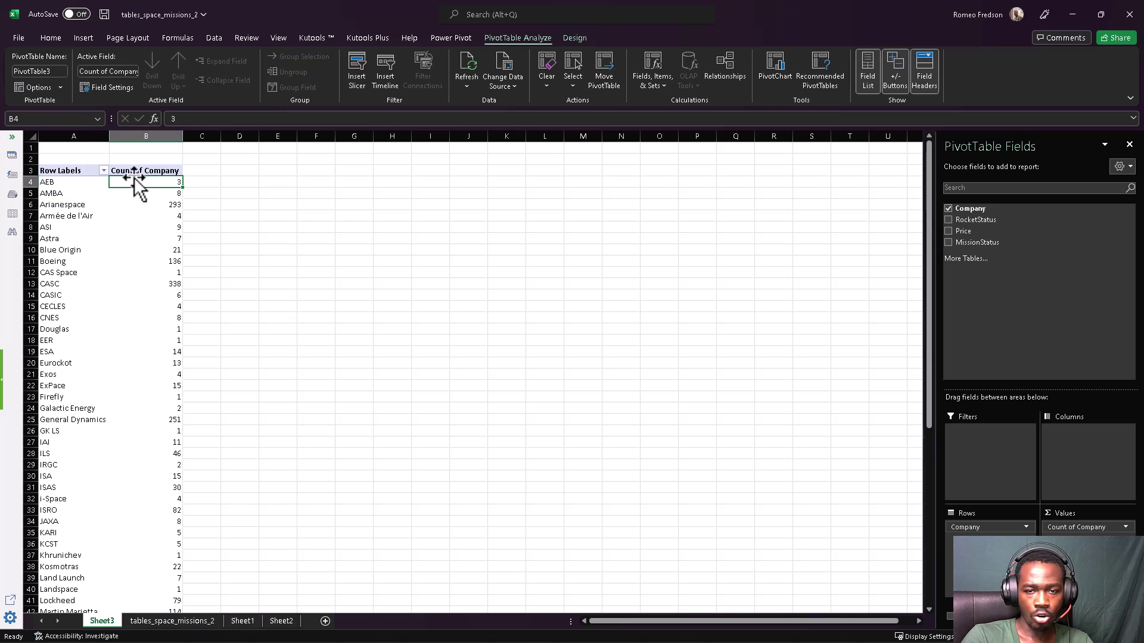
left_click_drag(173, 227, 882, 268)
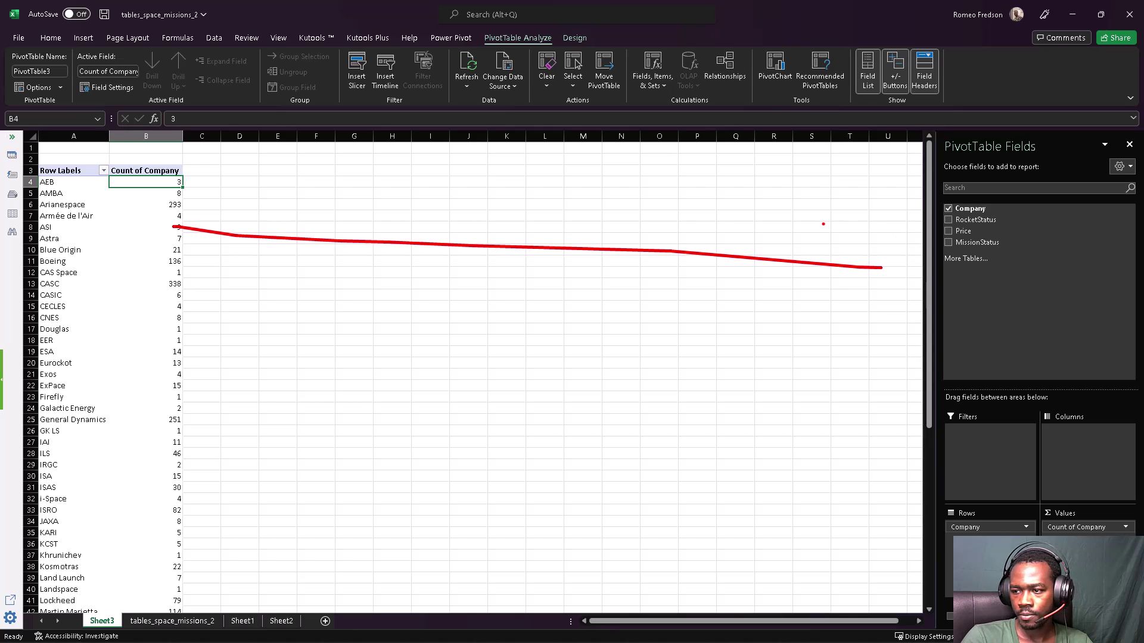
mouse_move(823, 224)
left_mouse_down()
mouse_move(885, 252)
mouse_move(826, 302)
left_mouse_up()
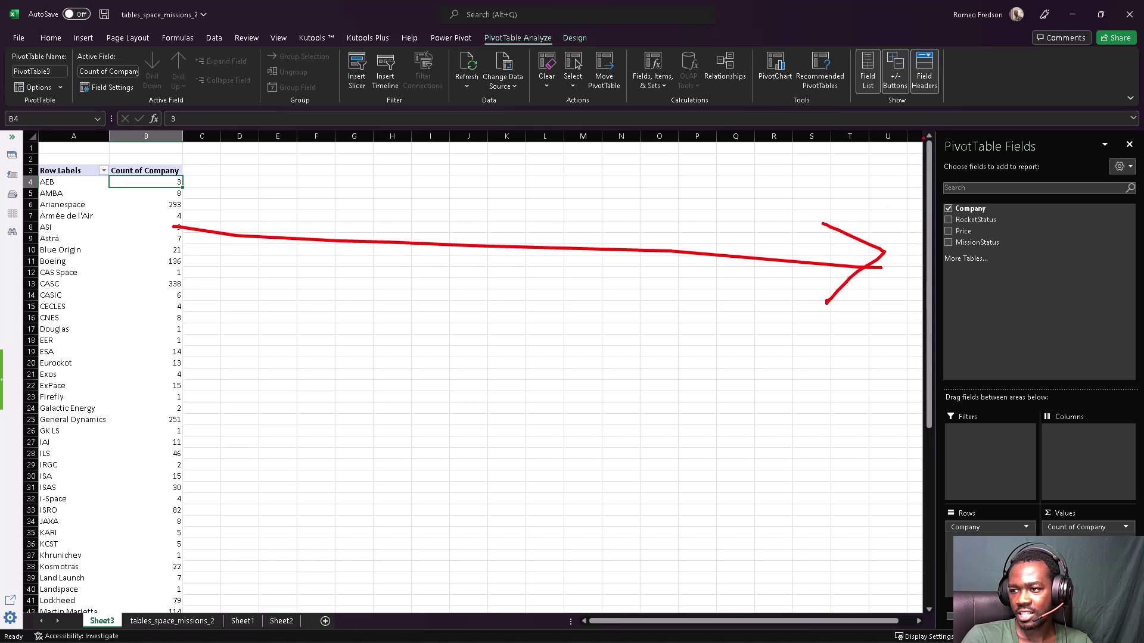
left_click_drag(921, 136, 919, 592)
mouse_move(921, 411)
left_mouse_down()
mouse_move(1141, 176)
mouse_move(1141, 142)
left_mouse_up()
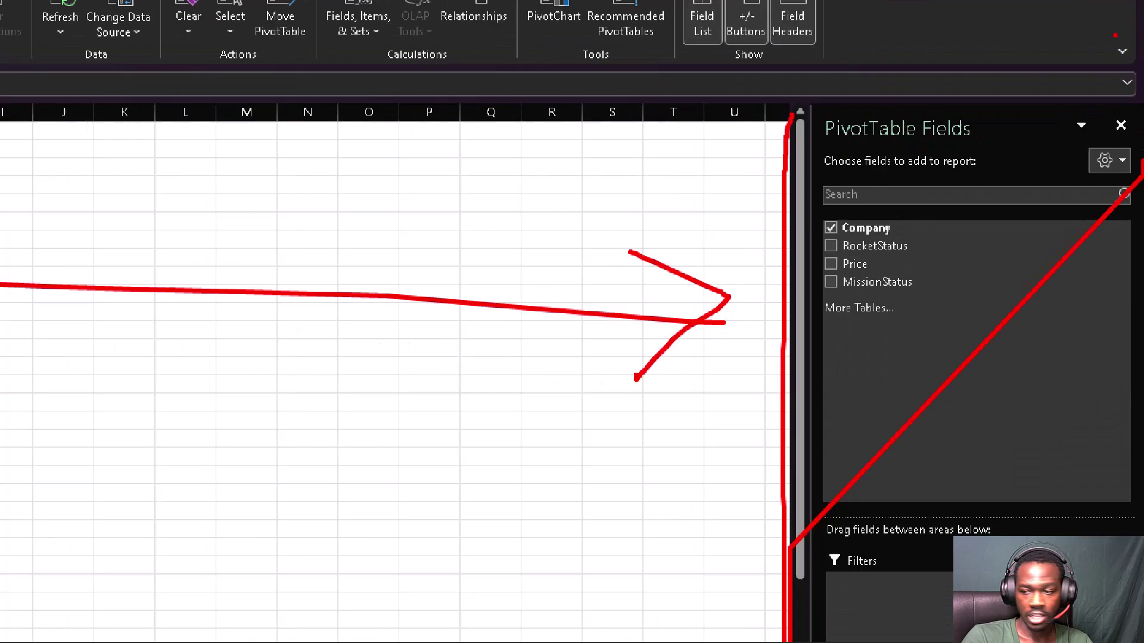
key("Escape")
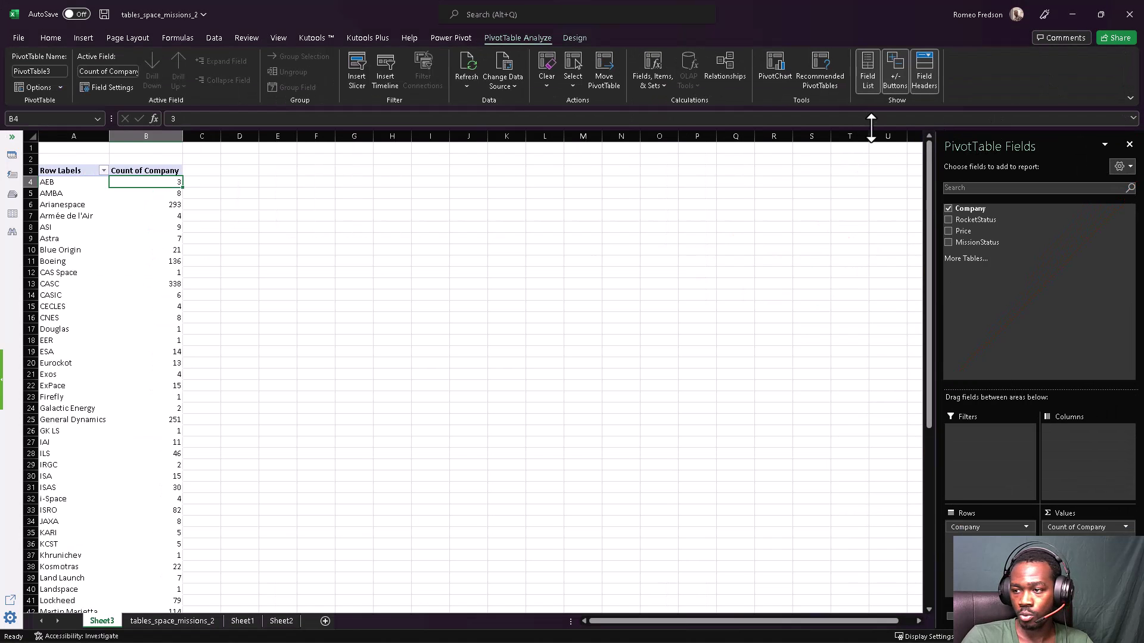
mouse_move(930, 138)
left_mouse_down()
mouse_move(1050, 126)
mouse_move(1125, 216)
mouse_move(1128, 301)
left_mouse_up()
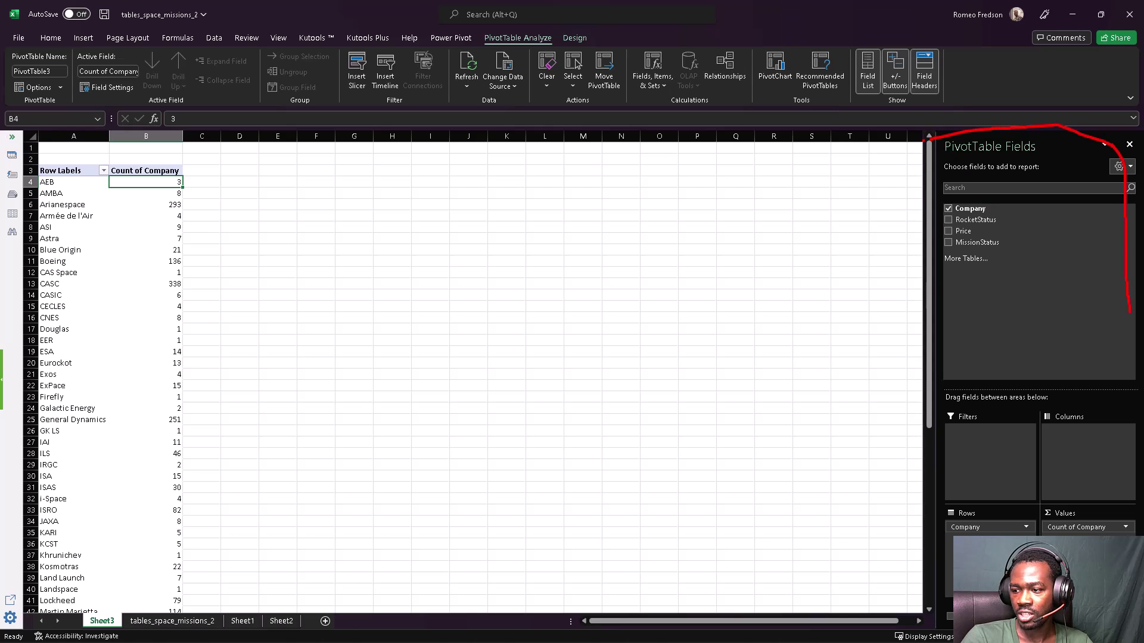
mouse_move(925, 139)
left_mouse_down()
mouse_move(902, 420)
mouse_move(907, 610)
mouse_move(952, 609)
left_mouse_up()
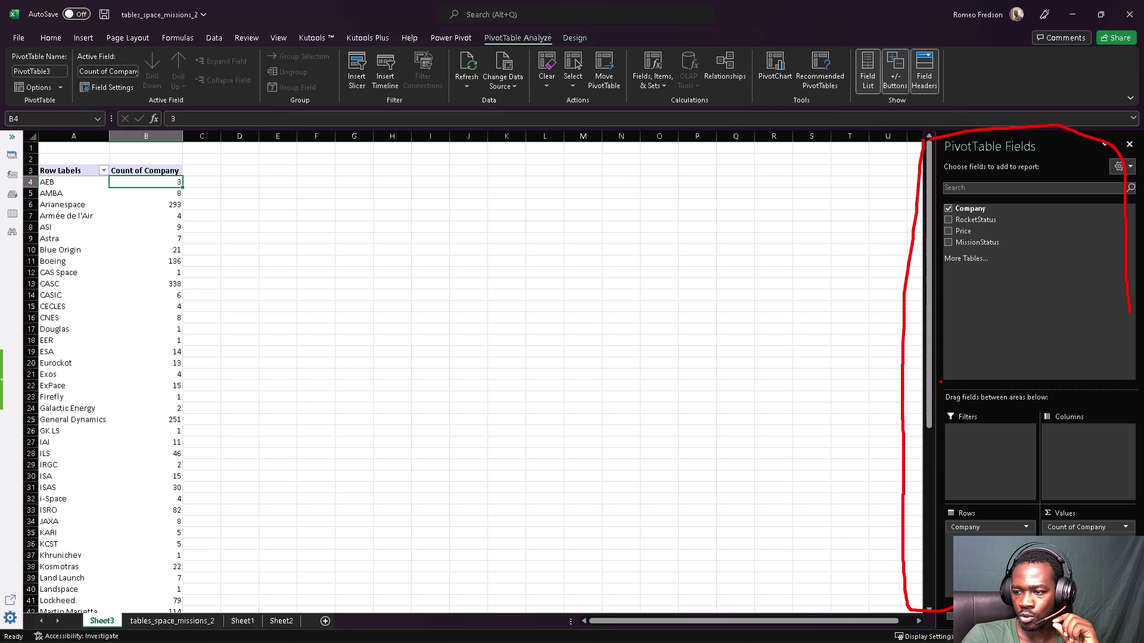
mouse_move(940, 382)
left_mouse_down()
mouse_move(926, 389)
mouse_move(948, 418)
mouse_move(1076, 398)
mouse_move(1021, 380)
mouse_move(948, 381)
left_mouse_up()
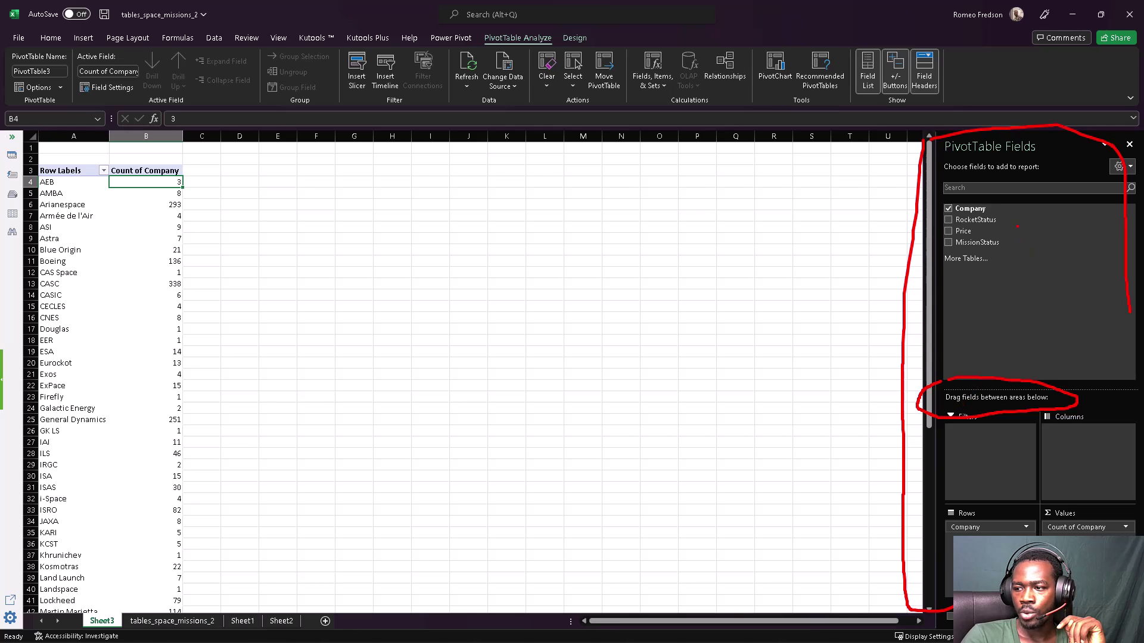
mouse_move(1018, 206)
left_mouse_down()
mouse_move(1019, 229)
mouse_move(993, 265)
left_mouse_up()
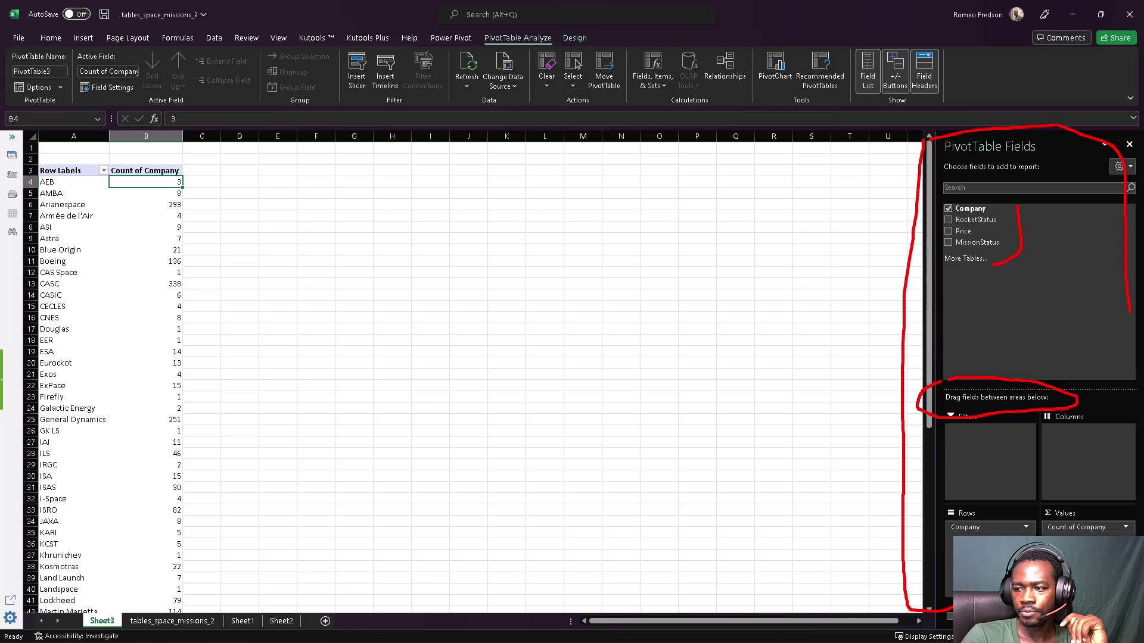
mouse_move(1060, 350)
left_mouse_down()
mouse_move(1052, 422)
mouse_move(1075, 394)
left_mouse_up()
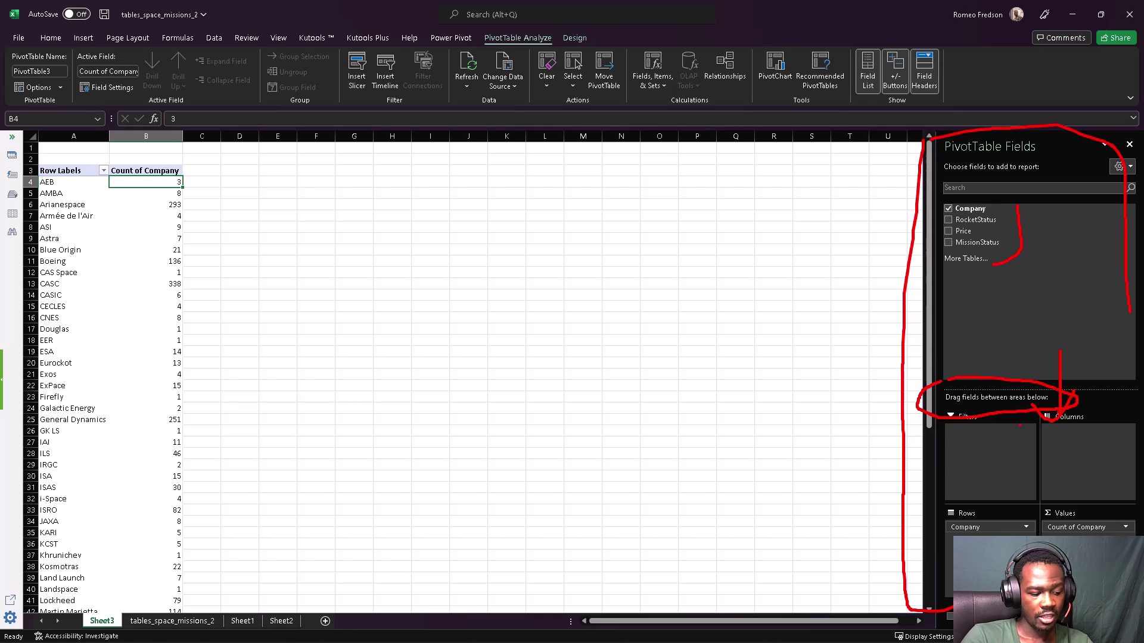
Step: Examine the PivotTable's Company field placement, row labels and counts alongside the source missions table
key("Escape")
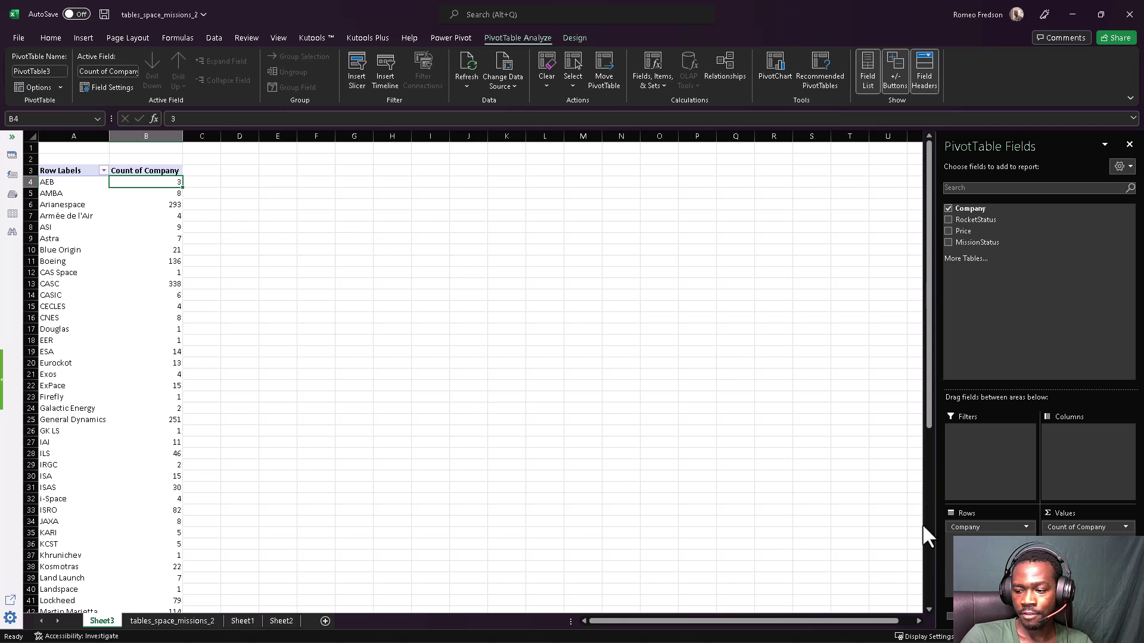
left_click(965, 527)
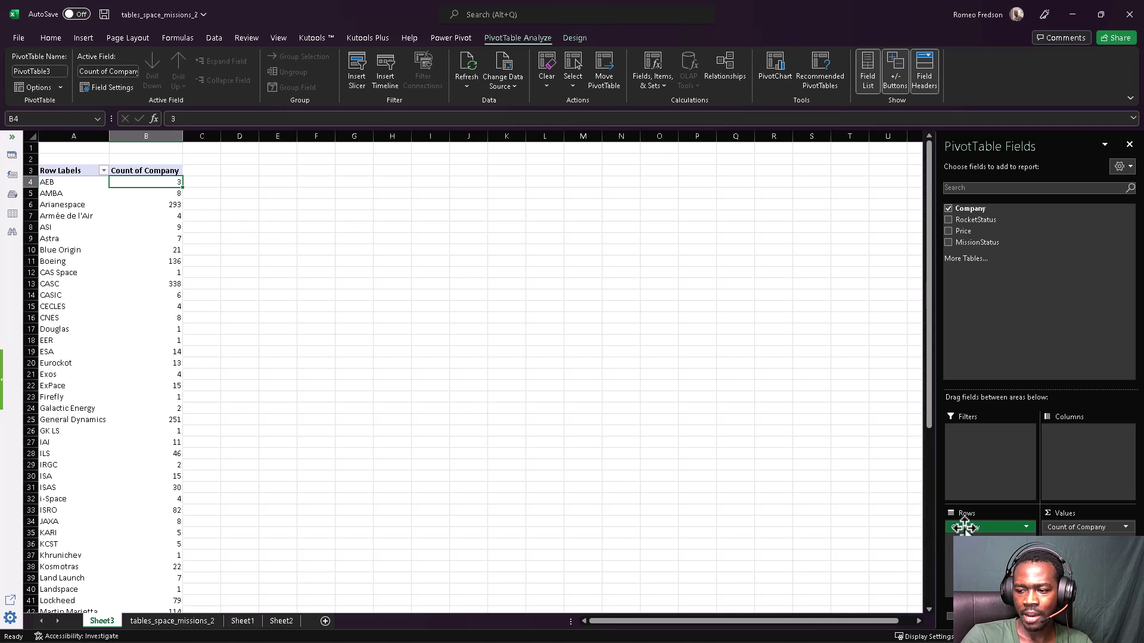
left_click(23, 181)
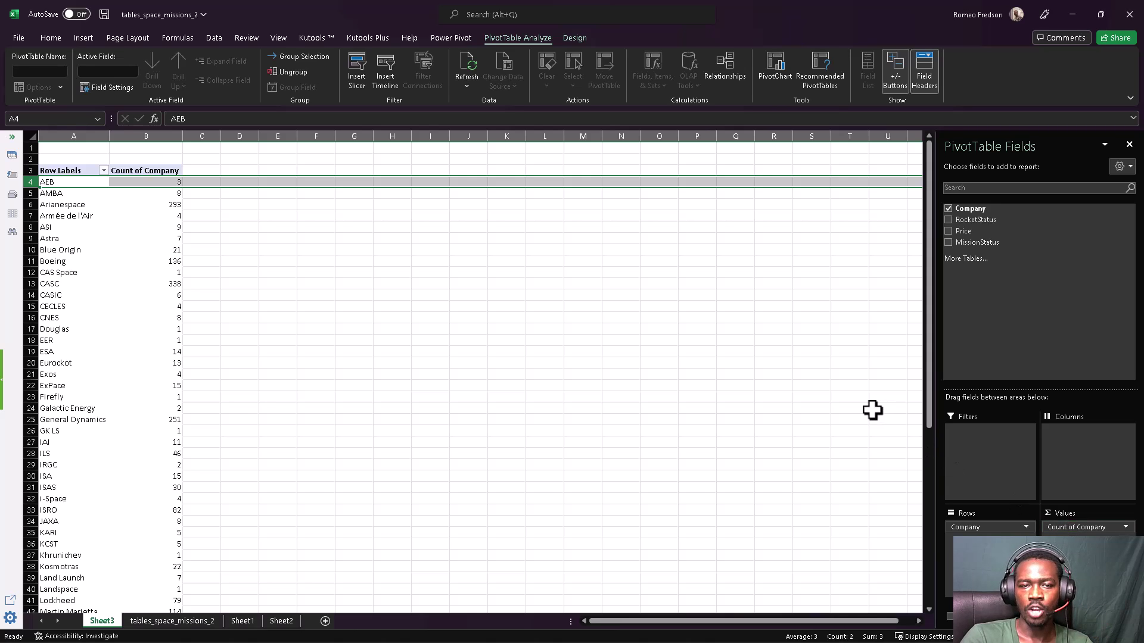
left_click(73, 182)
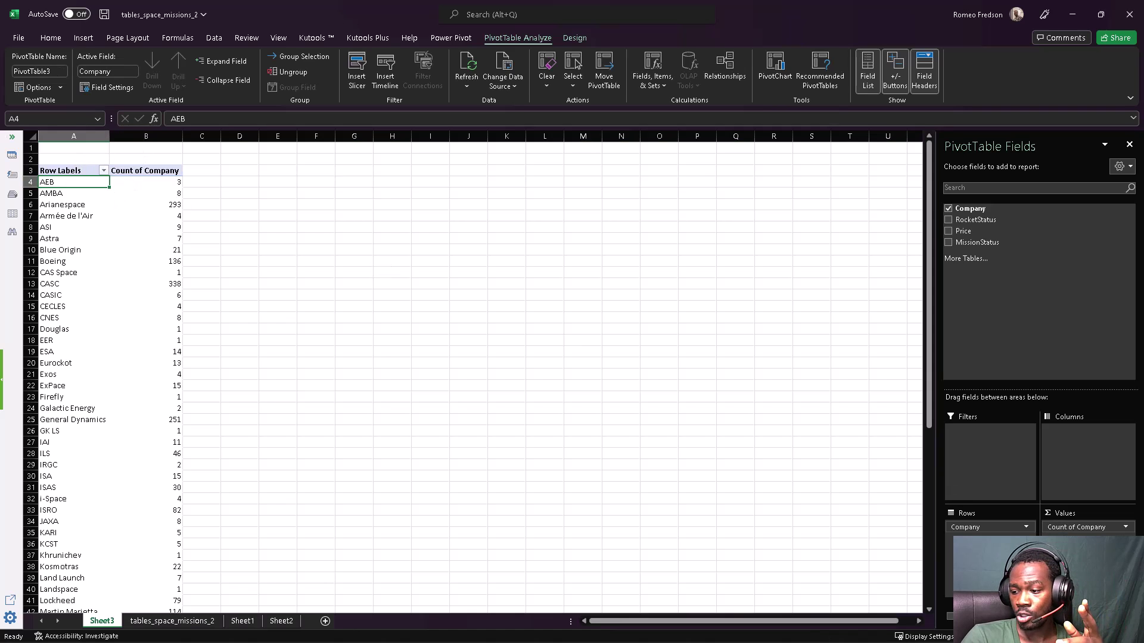
scroll(706, 516, "up", 1)
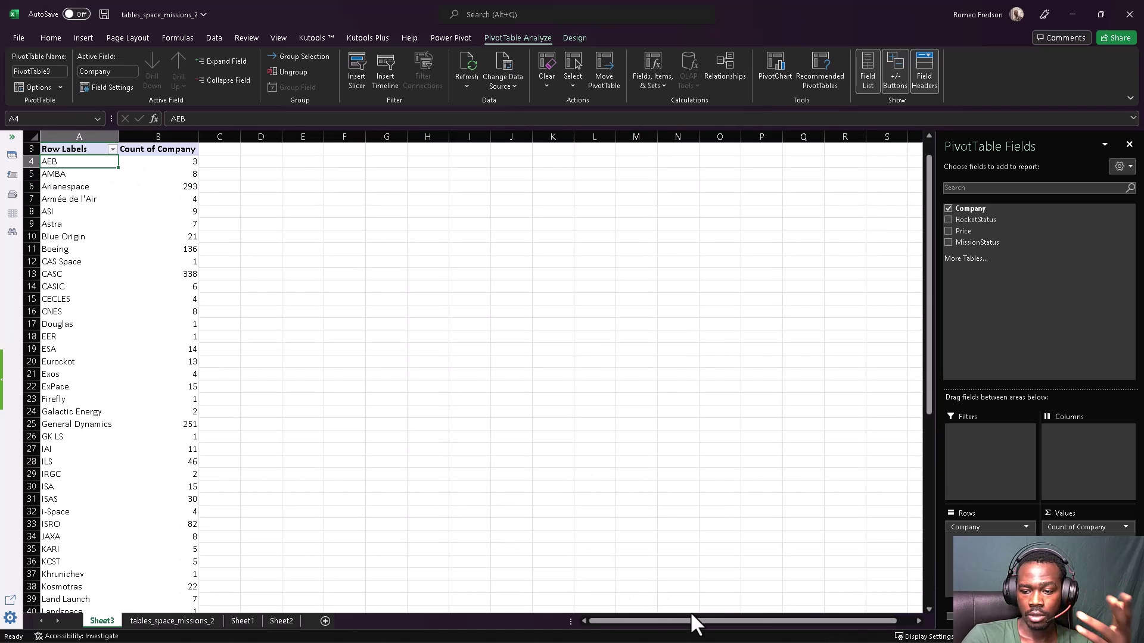
scroll(84, 276, "up", 1)
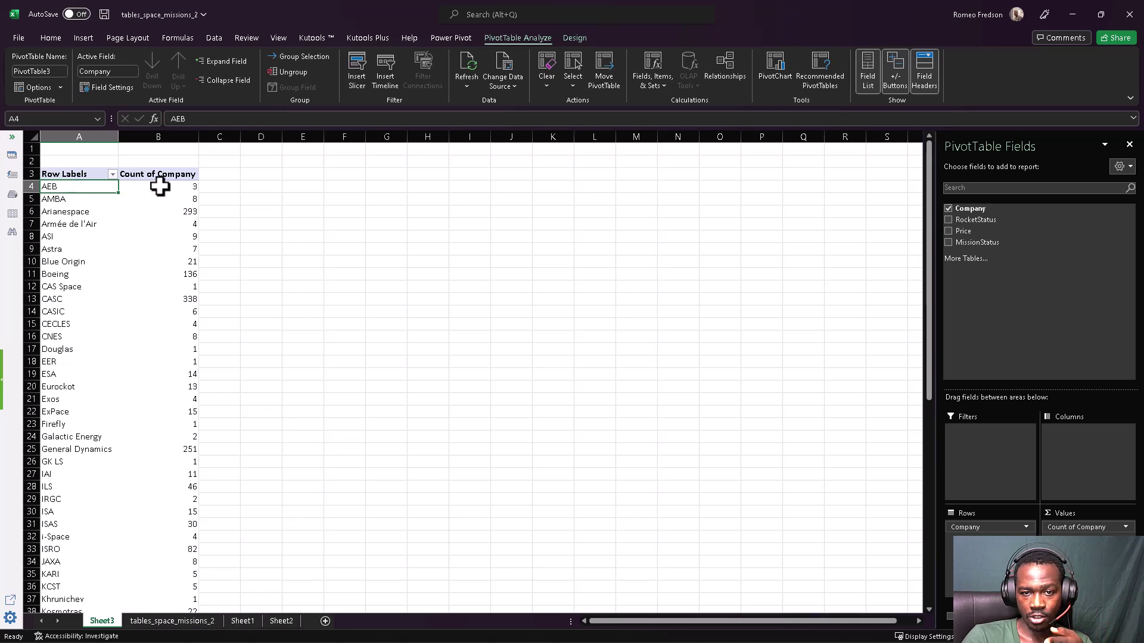
mouse_move(160, 187)
left_click(179, 622)
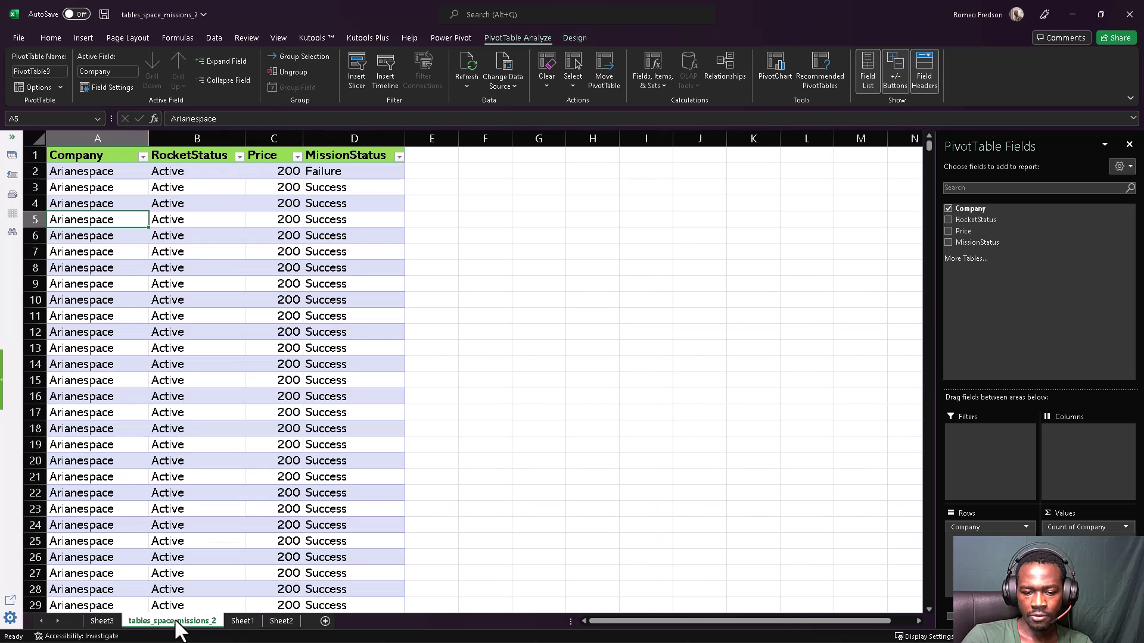
left_click(89, 187)
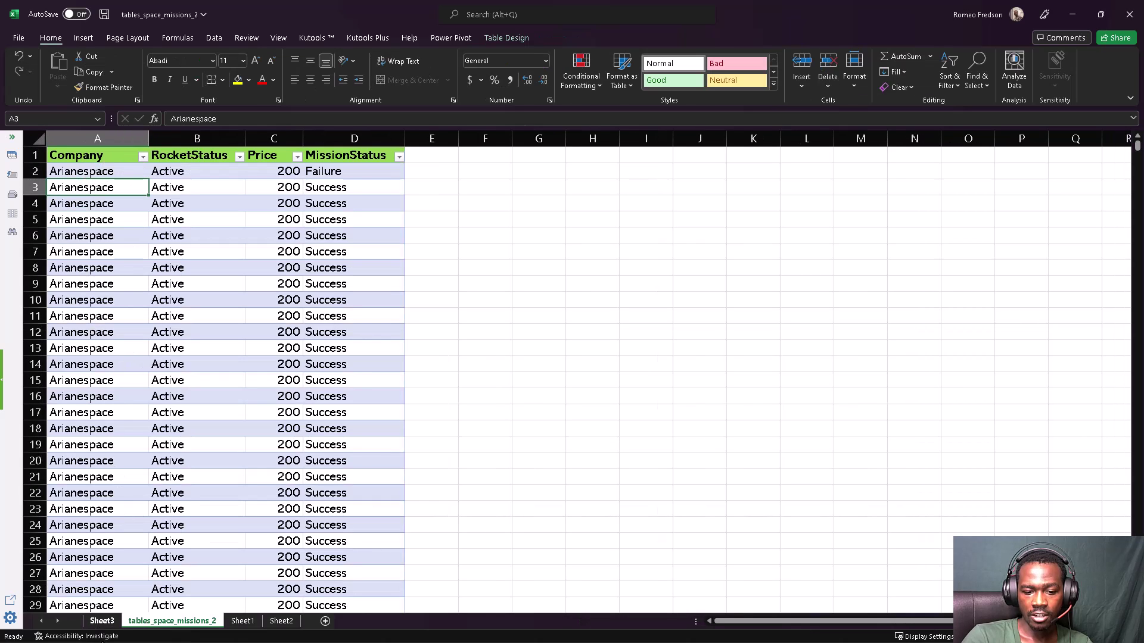
left_click(102, 620)
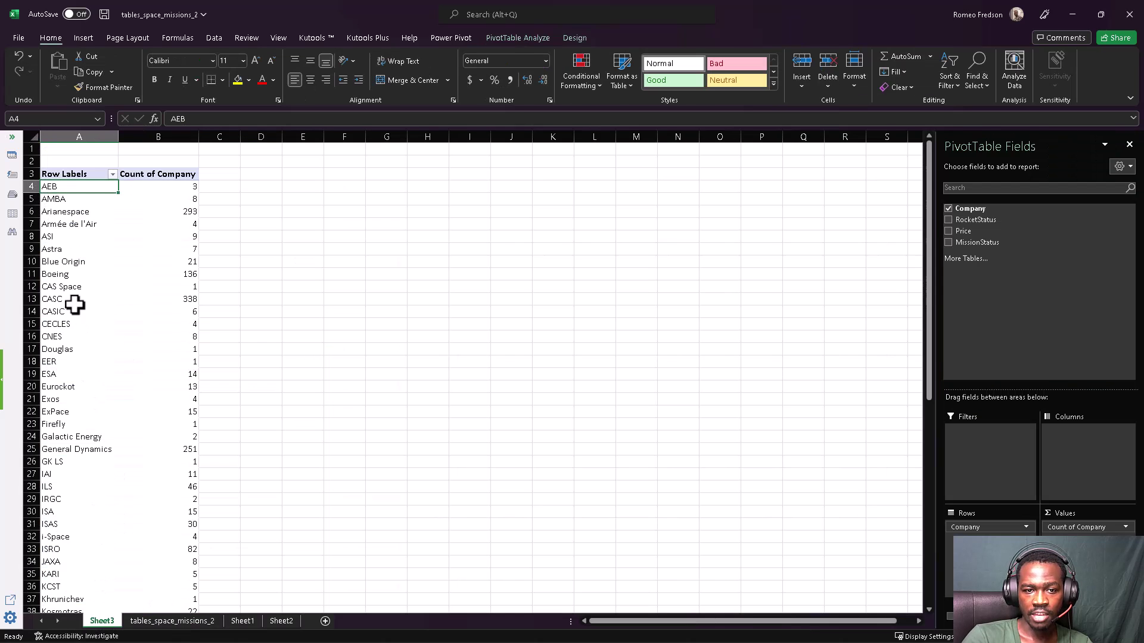
Step: Filter the missions table's Company column to AEB only and compare its number of entries with the PivotTable count
left_click(171, 621)
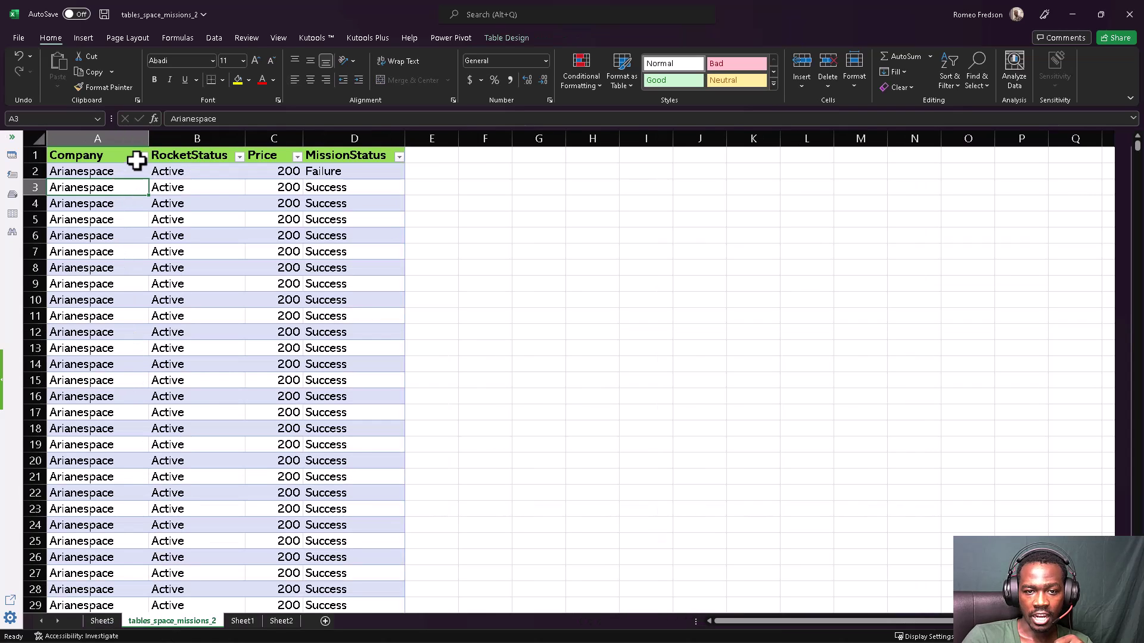
left_click(143, 156)
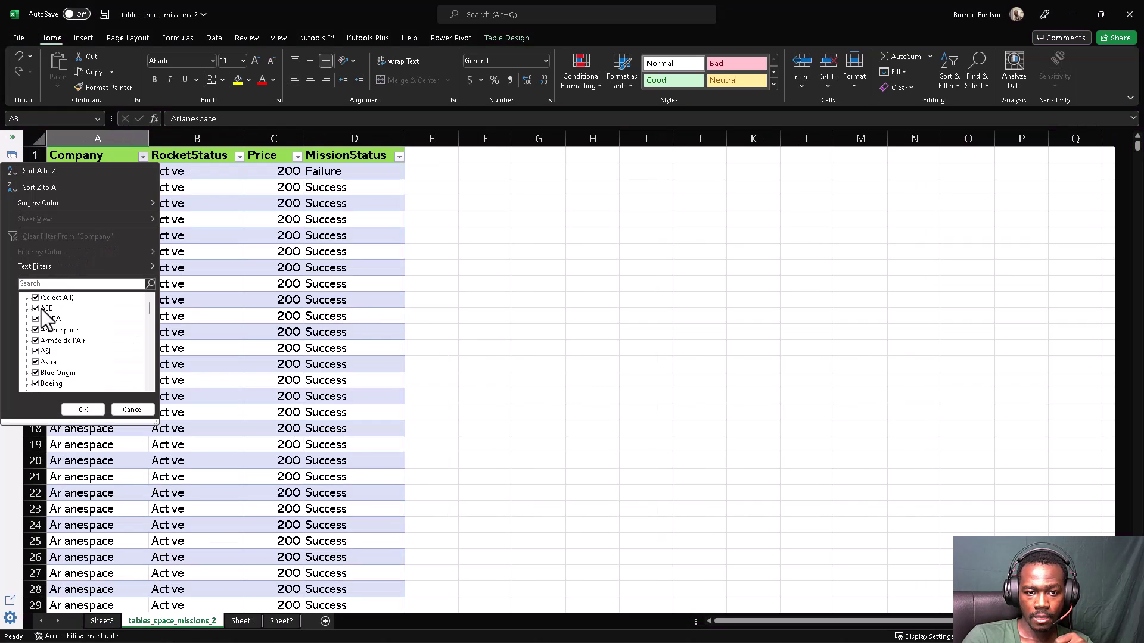
left_click(46, 300)
left_click(41, 309)
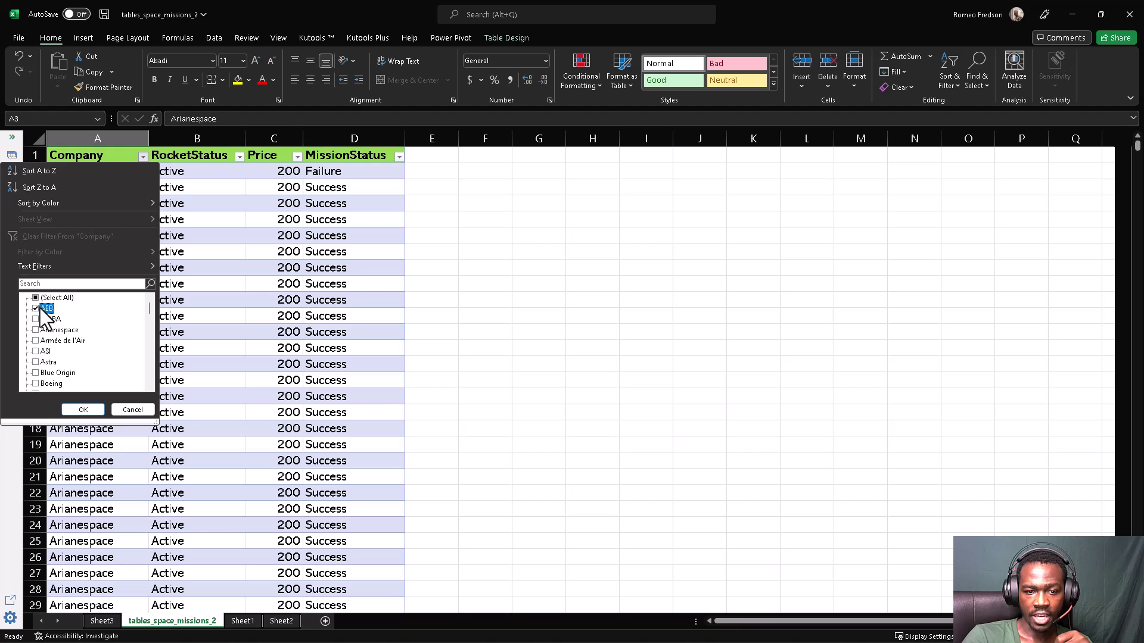
left_click(83, 410)
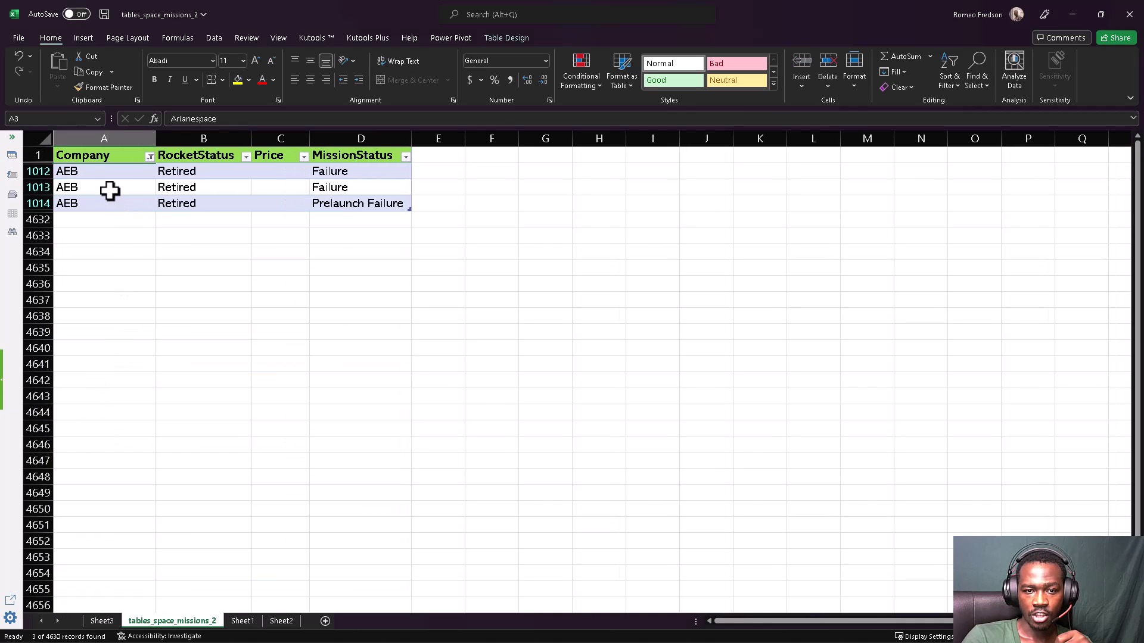
left_click_drag(88, 173, 90, 203)
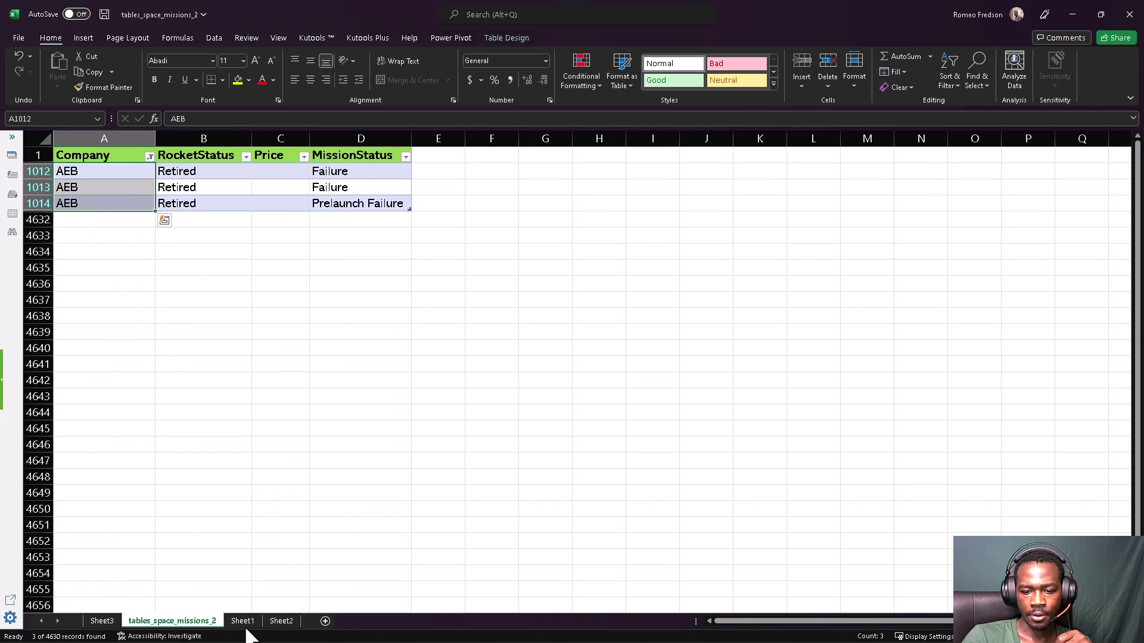
left_click(102, 620)
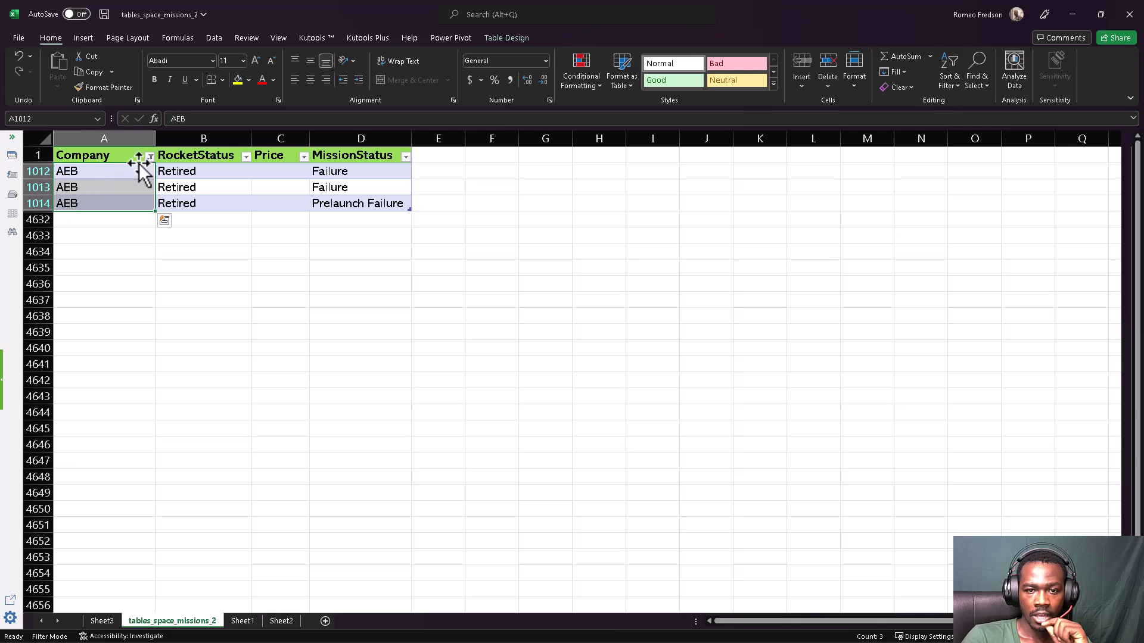
Step: Switch the Company filter from AEB to AMBA and compare the number of filtered entries with the PivotTable count
left_click(149, 156)
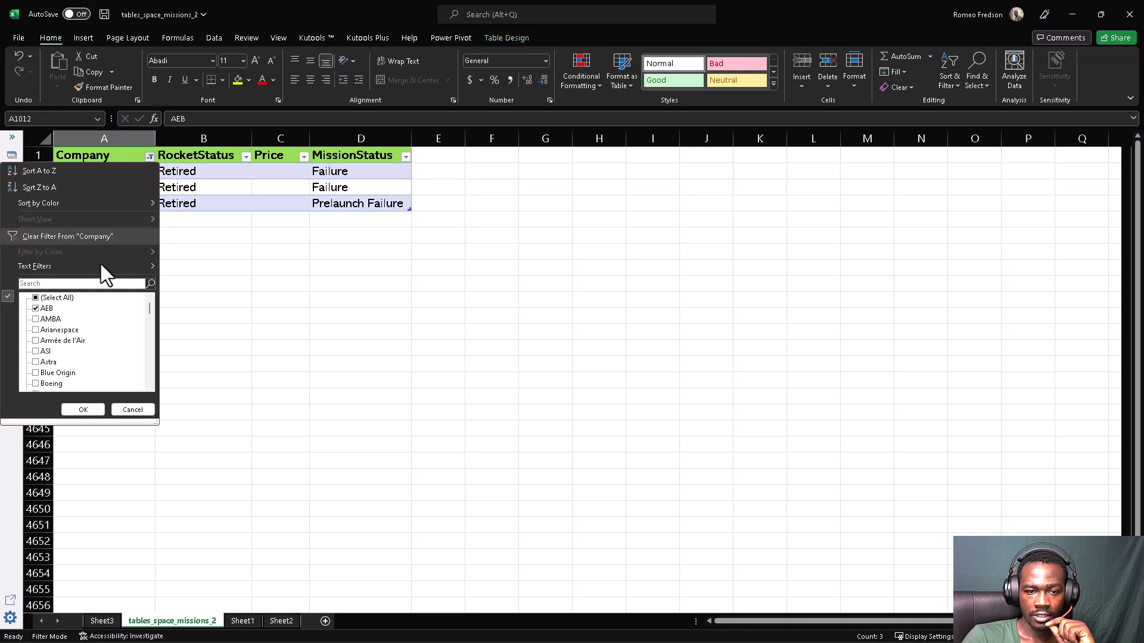
left_click(46, 320)
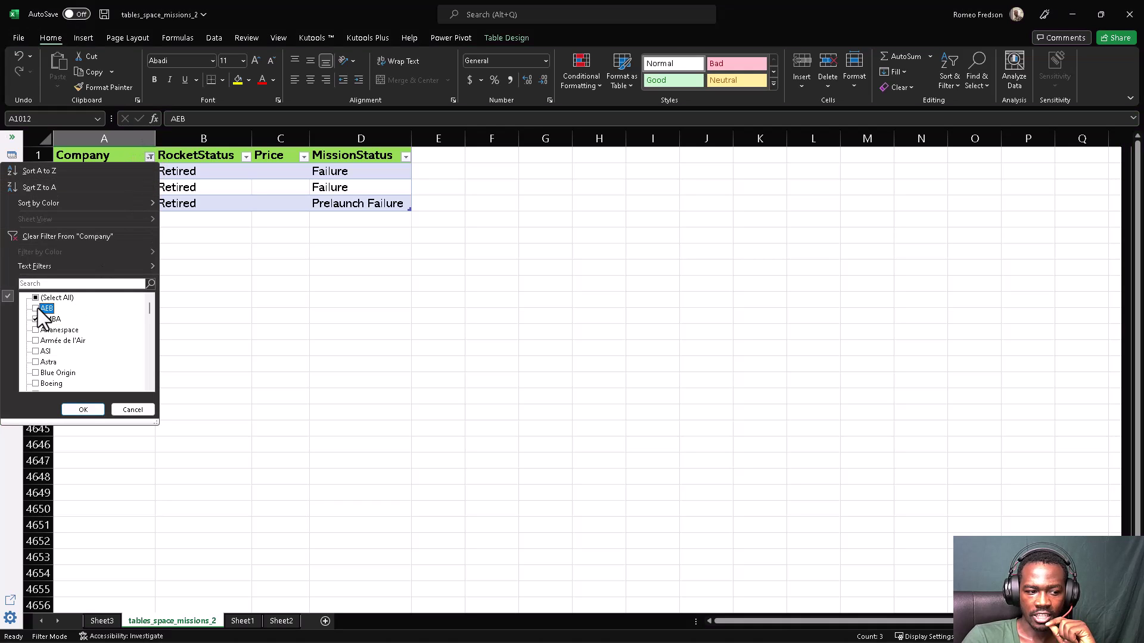
left_click(84, 410)
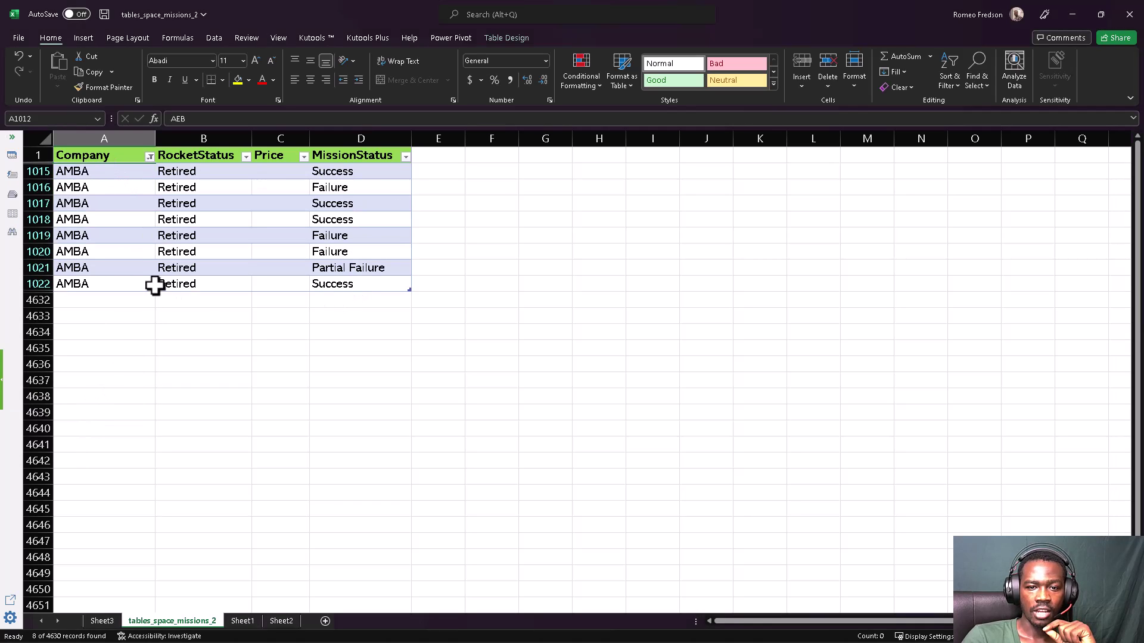
left_click_drag(99, 285, 102, 171)
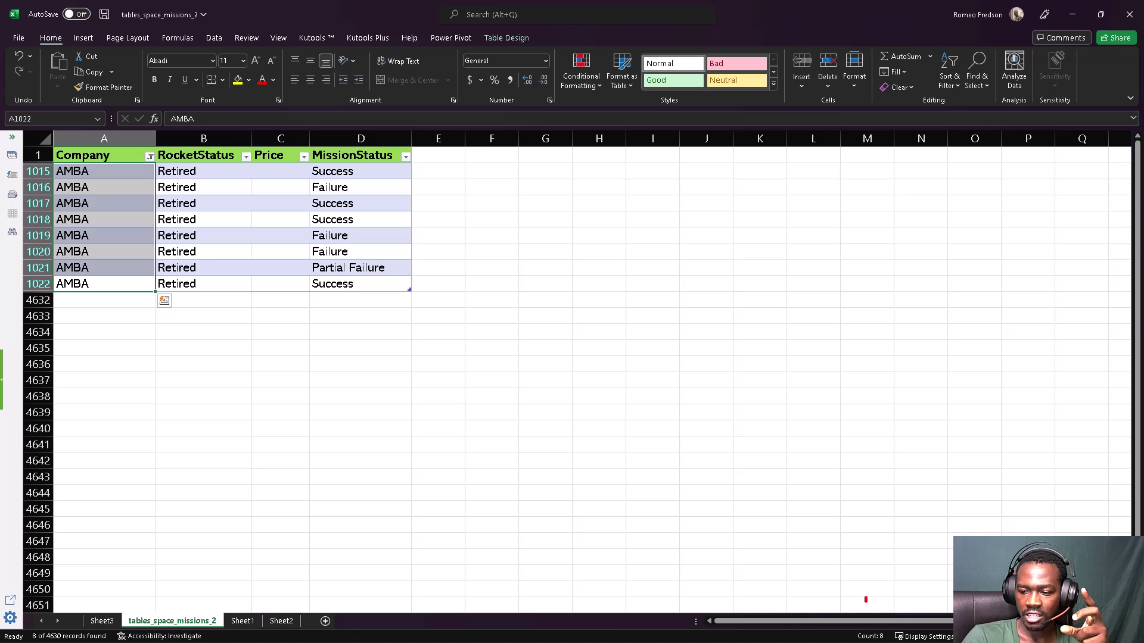
left_click_drag(865, 600, 868, 476)
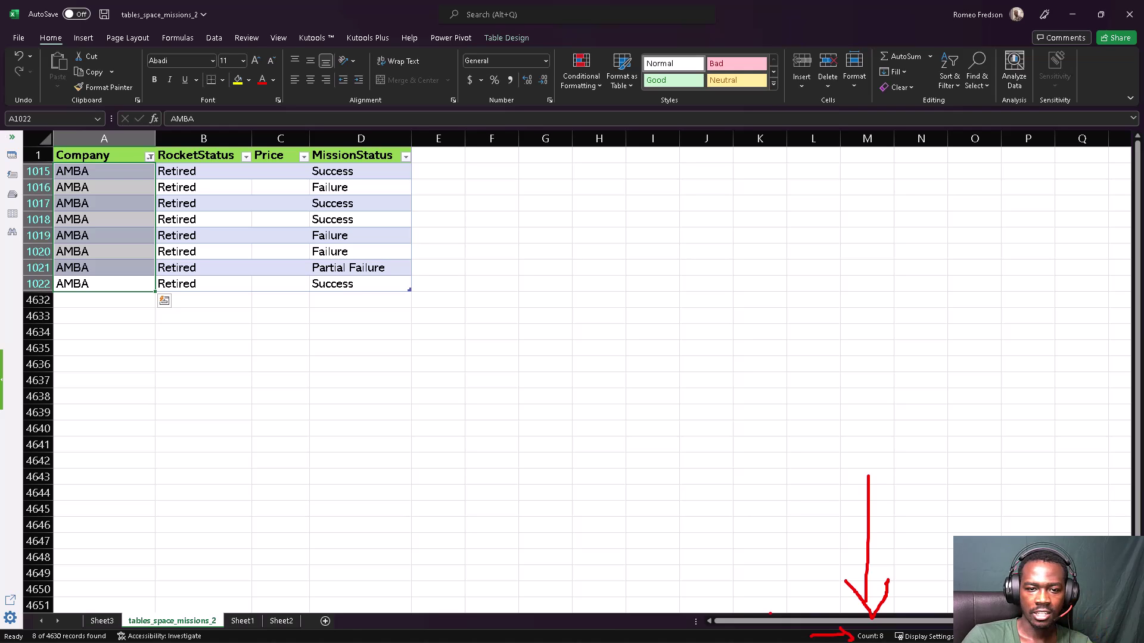
key("Escape")
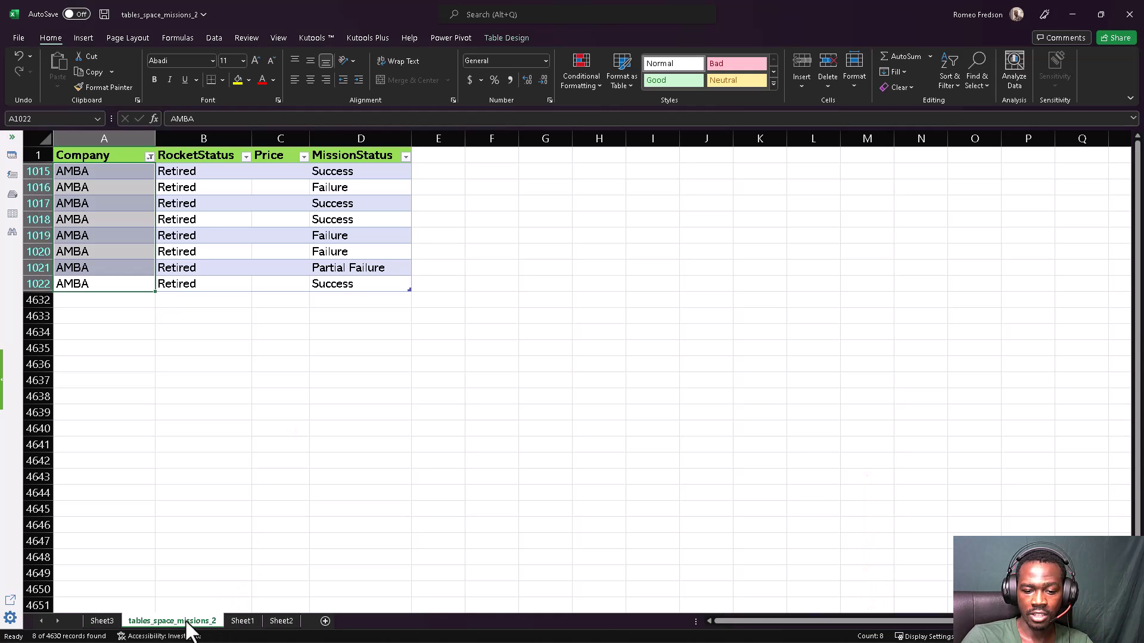
left_click(118, 621)
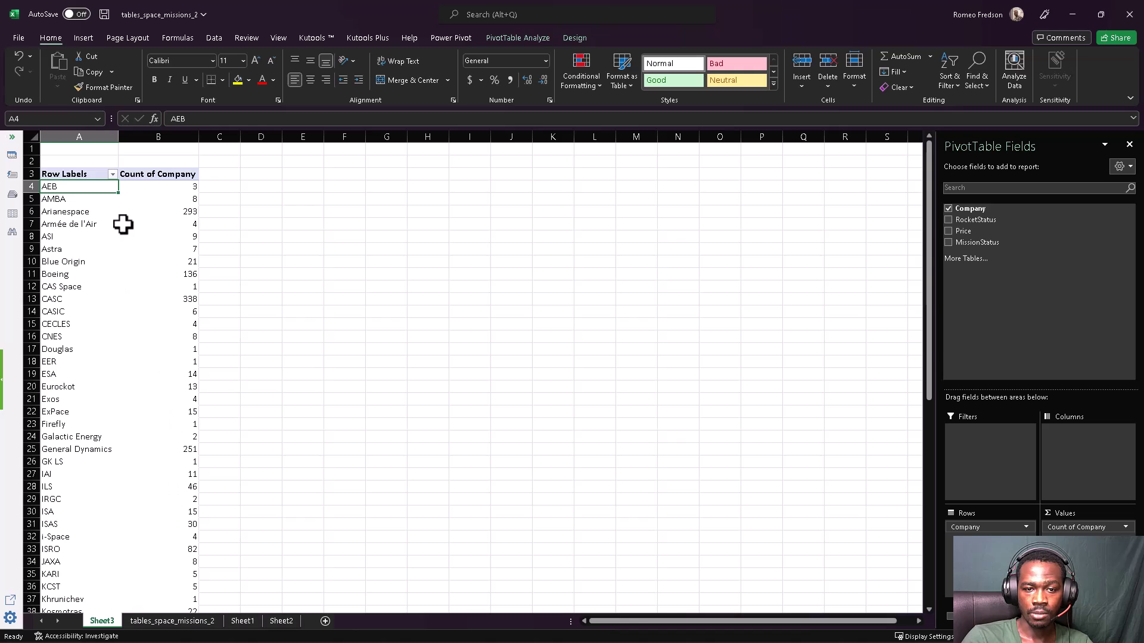
left_click(176, 199)
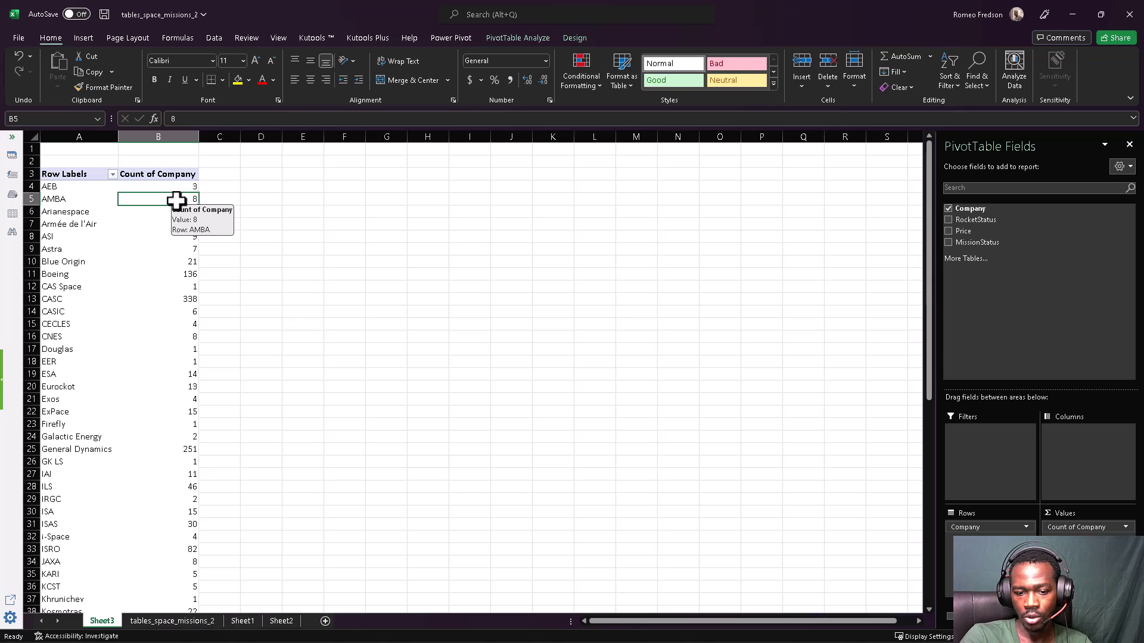
Step: Reset the missions table's Company filter to show all companies
left_click(192, 624)
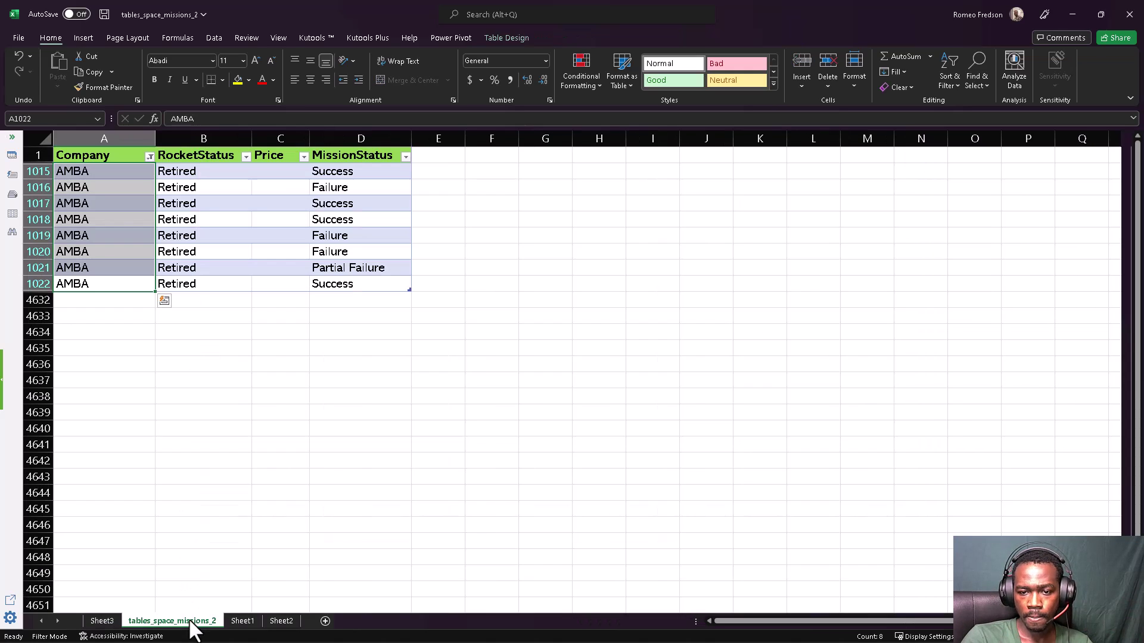
left_click(107, 219)
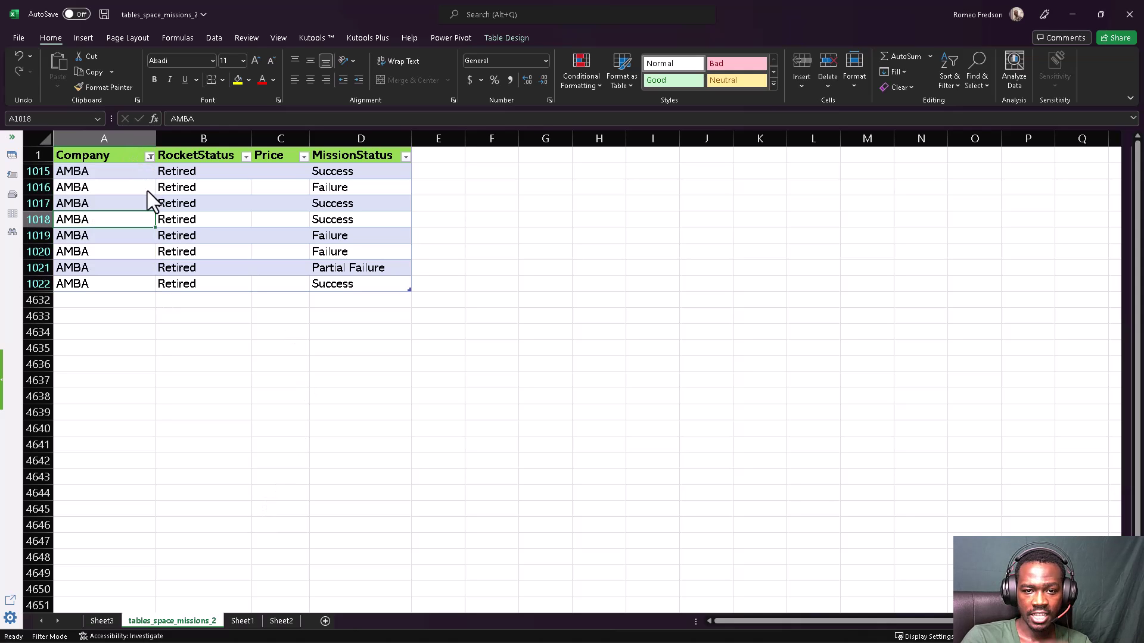
key("alt+Down")
left_click(60, 299)
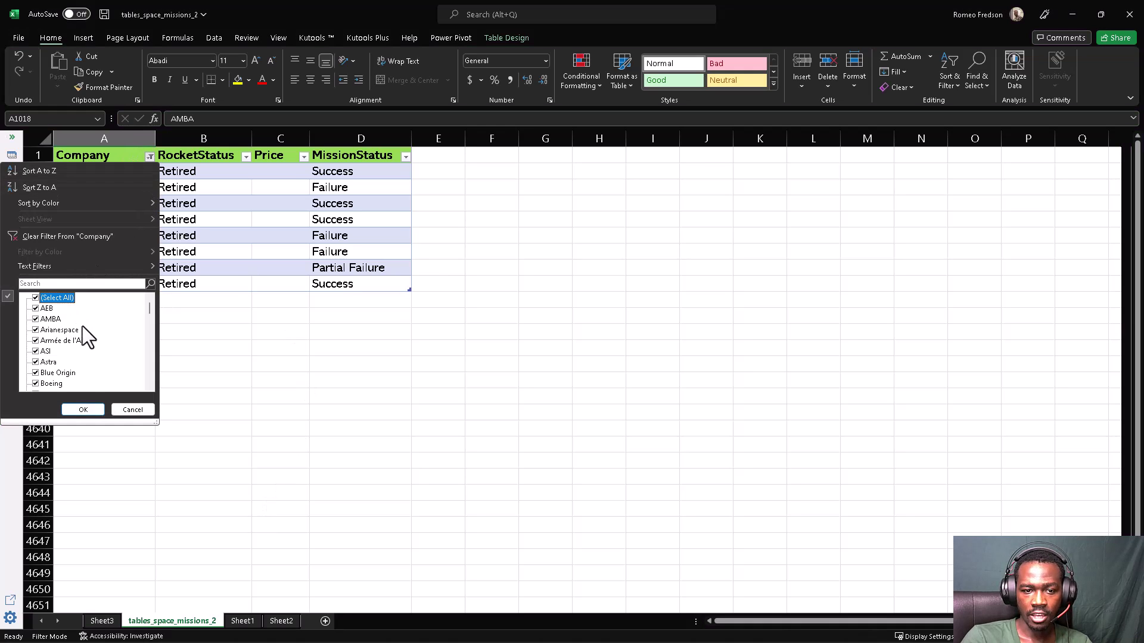
left_click(82, 410)
Step: Insert a blank PivotTable from the Raw_Space_Data table into the existing tables_space_missions_2 sheet at cell G1
left_click(95, 225)
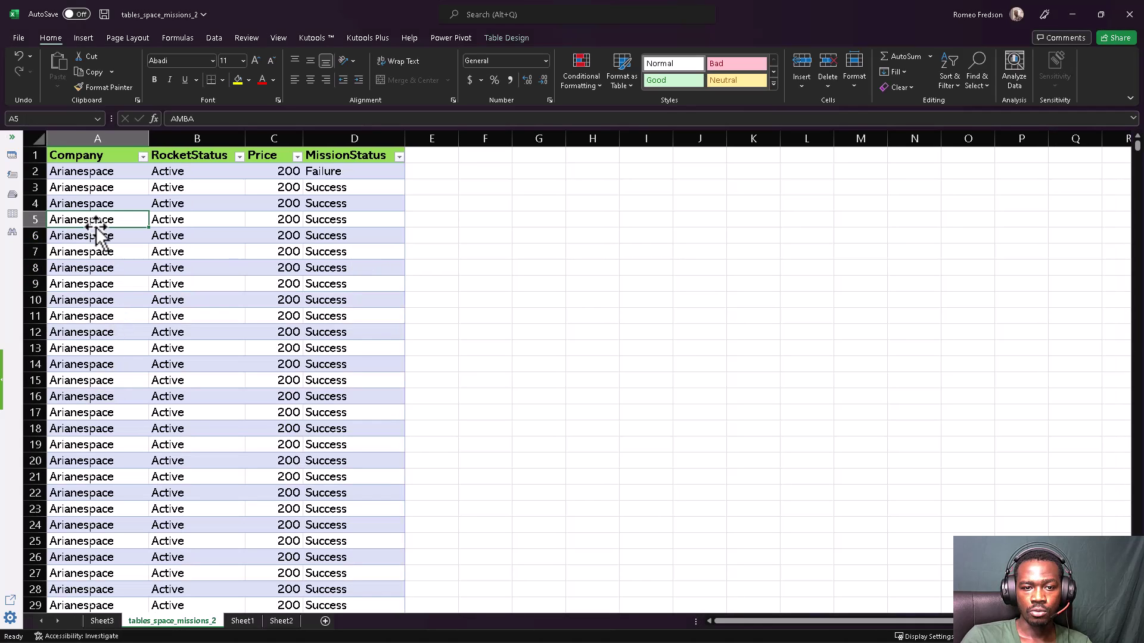
left_click(83, 39)
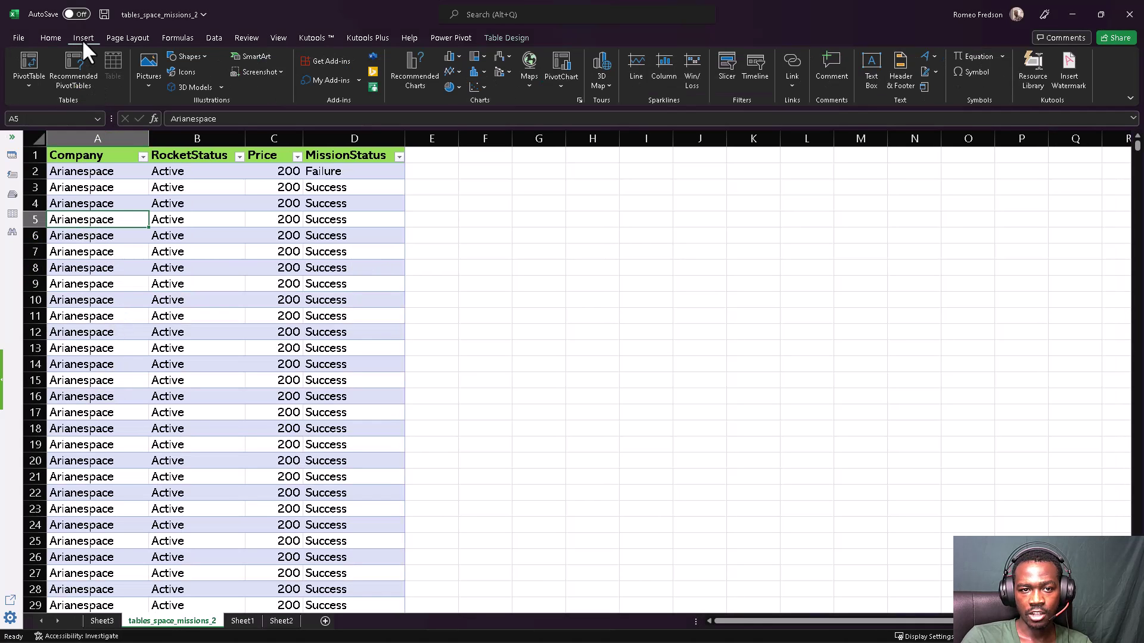
left_click(28, 63)
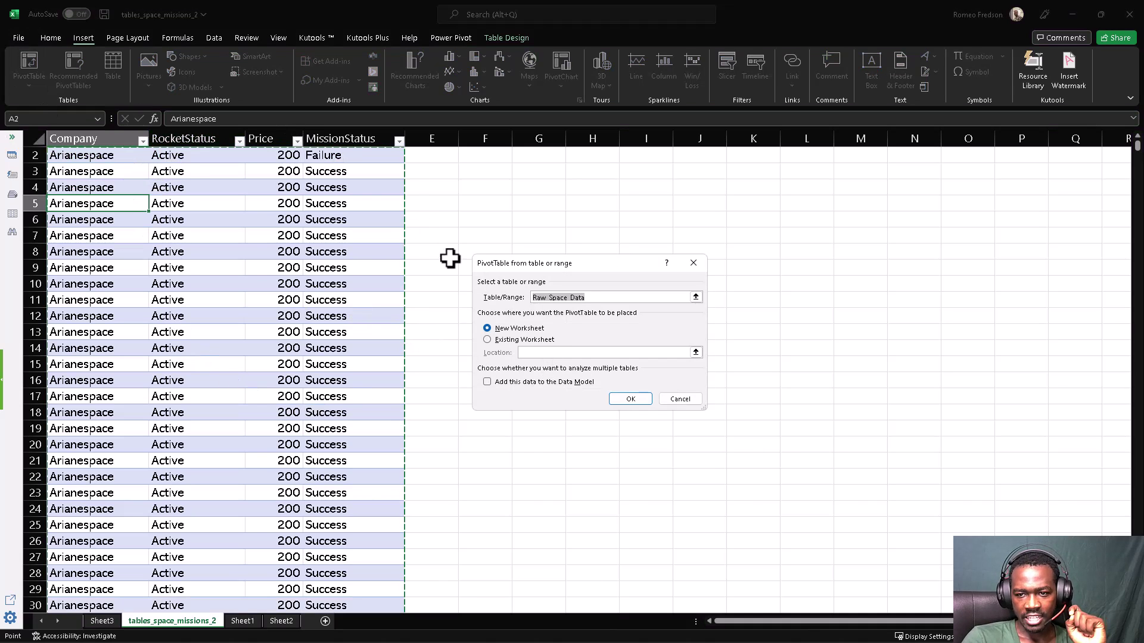
left_click(513, 342)
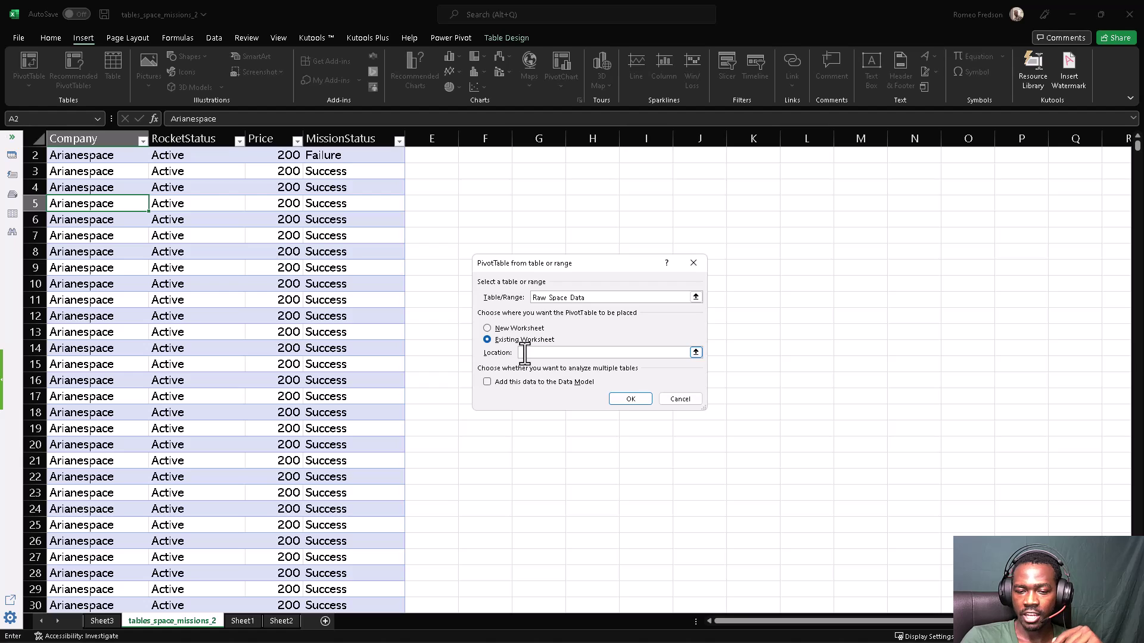
scroll(485, 248, "up", 1)
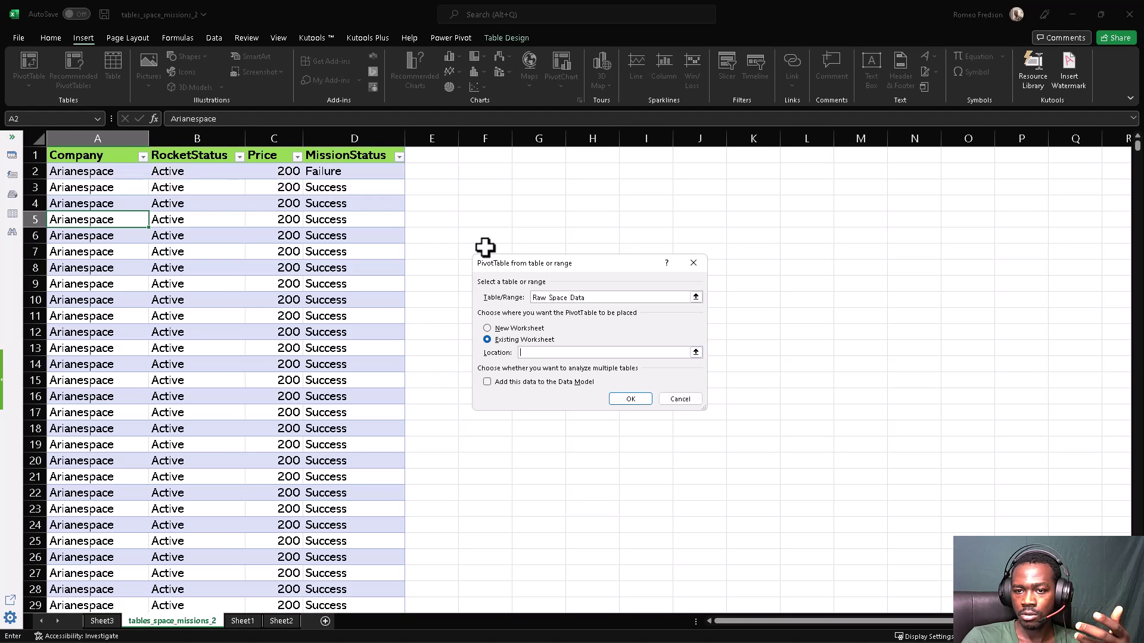
left_click(532, 156)
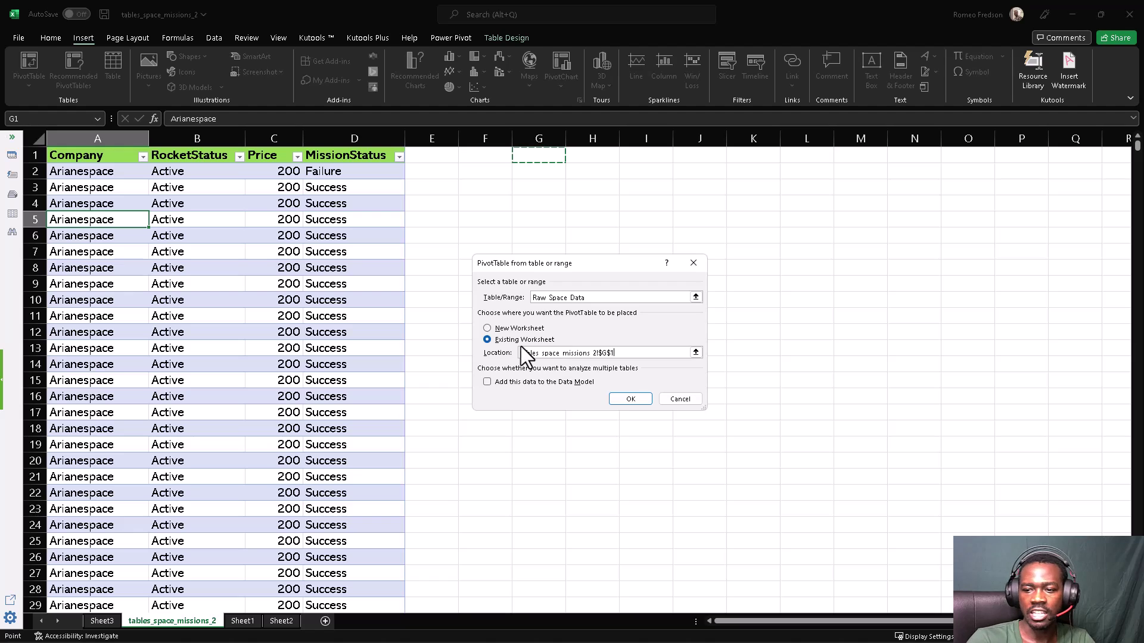
left_click(628, 400)
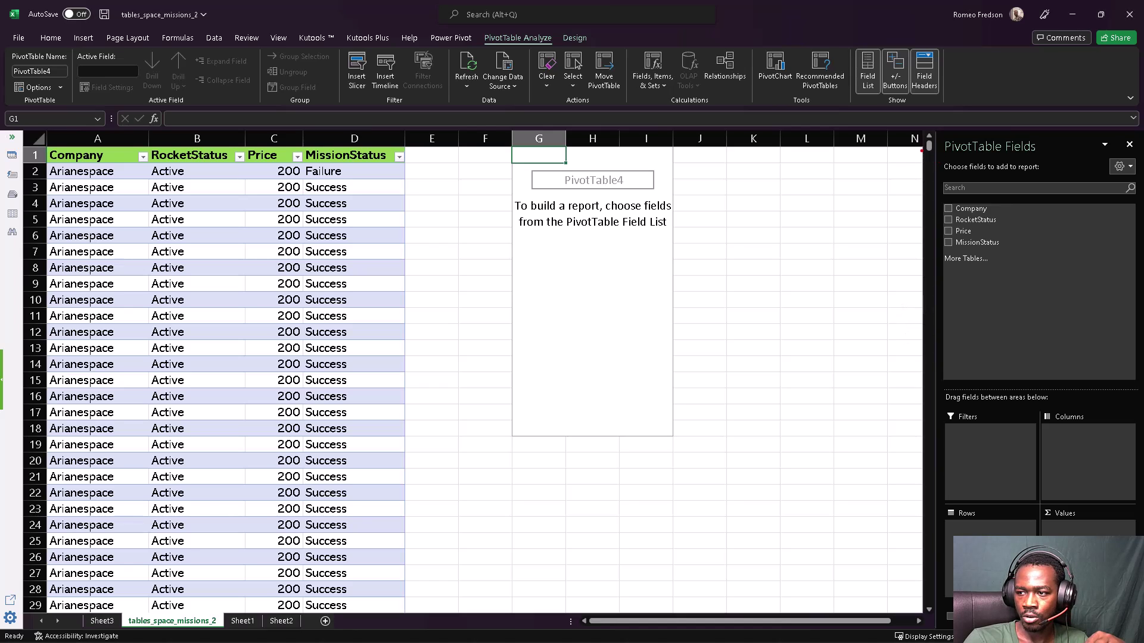
mouse_move(921, 151)
left_mouse_down()
mouse_move(907, 493)
mouse_move(916, 562)
left_mouse_up()
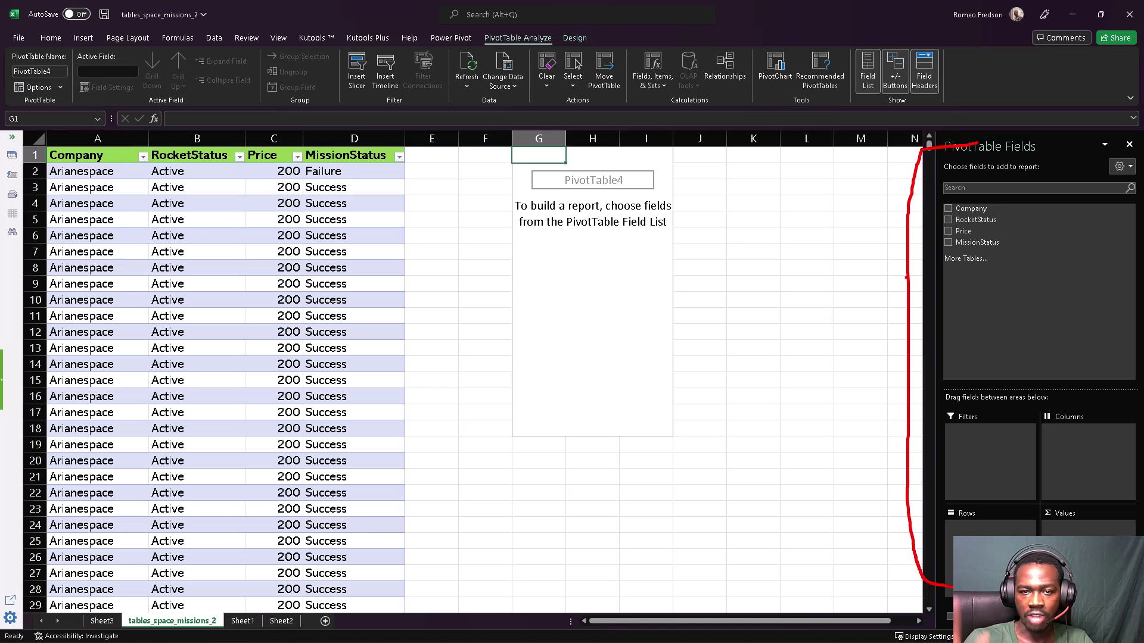
key("Escape")
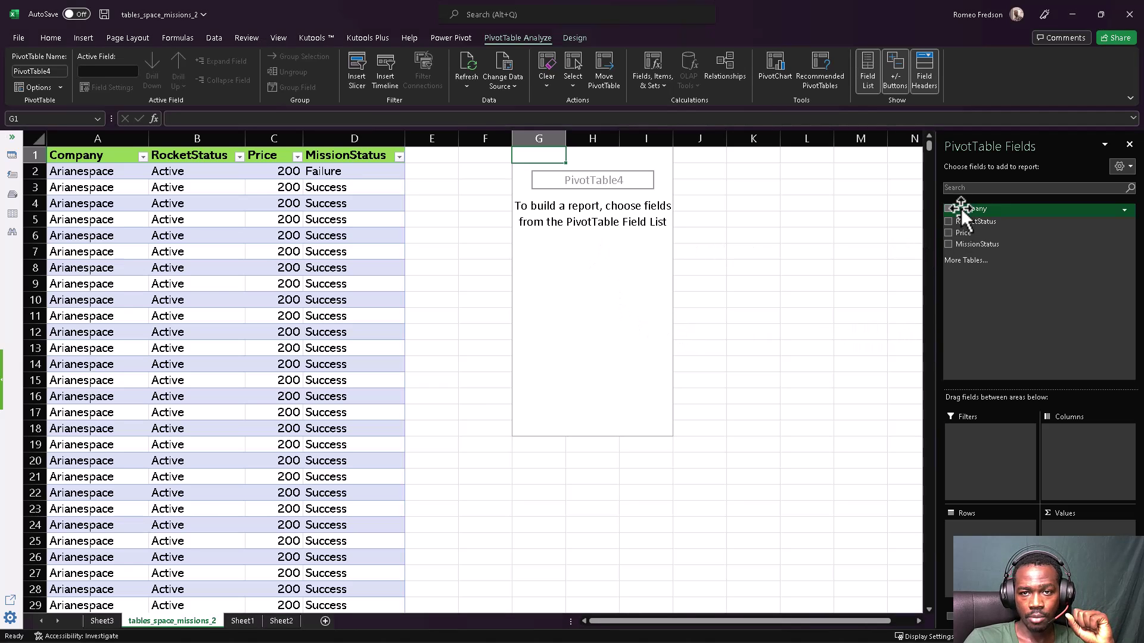
Step: Add Company, RocketStatus and MissionStatus, in that order, as nested row fields of the PivotTable at G1
left_click_drag(961, 209, 956, 532)
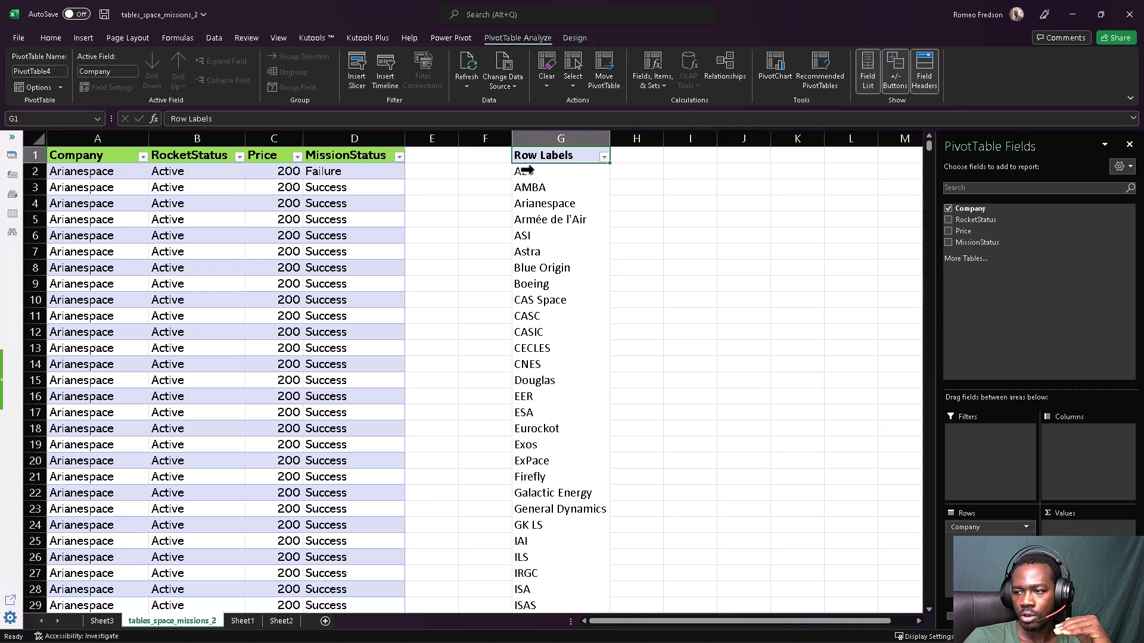
left_click_drag(1004, 218, 978, 545)
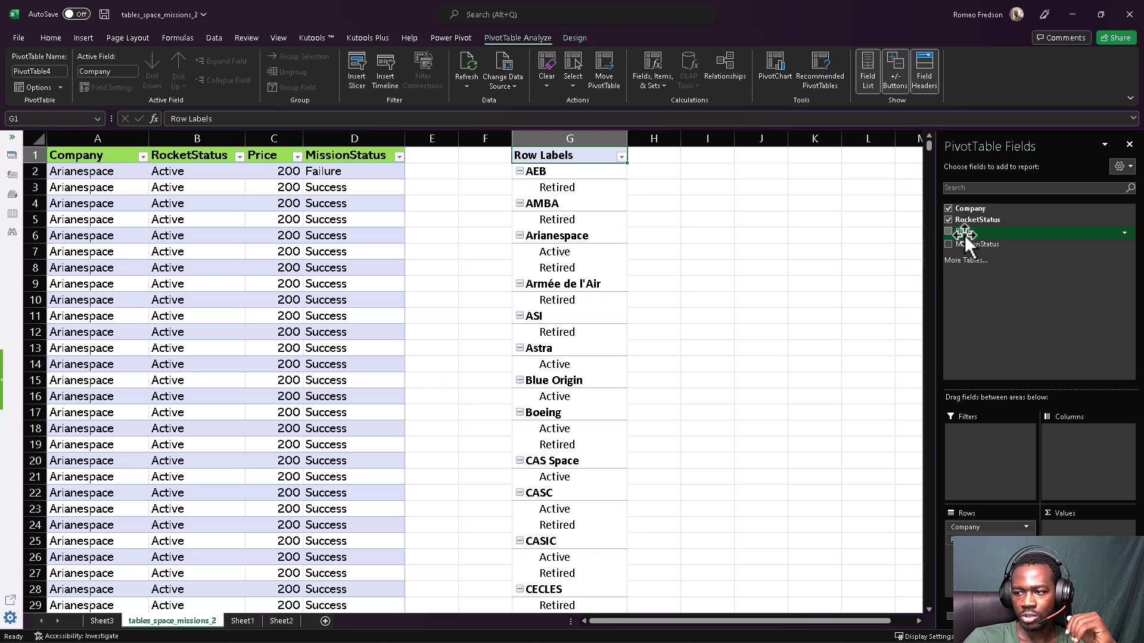
left_click_drag(965, 242, 977, 546)
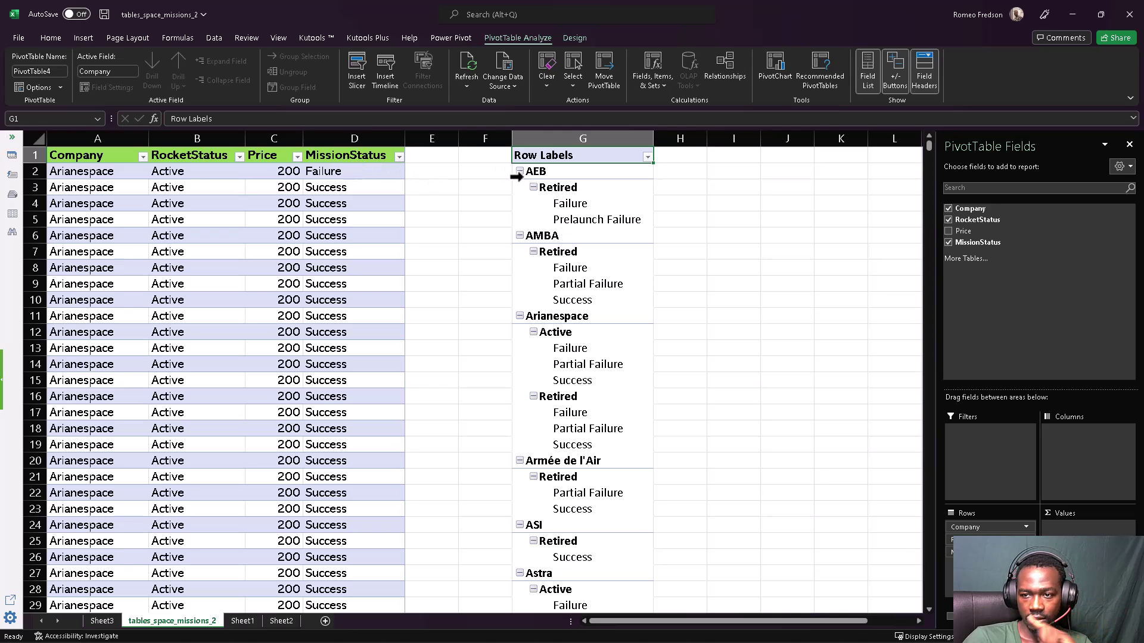
Step: Filter the missions table's Company column to AEB only and compare its rocket and mission statuses with the PivotTable's row groups
left_click(273, 203)
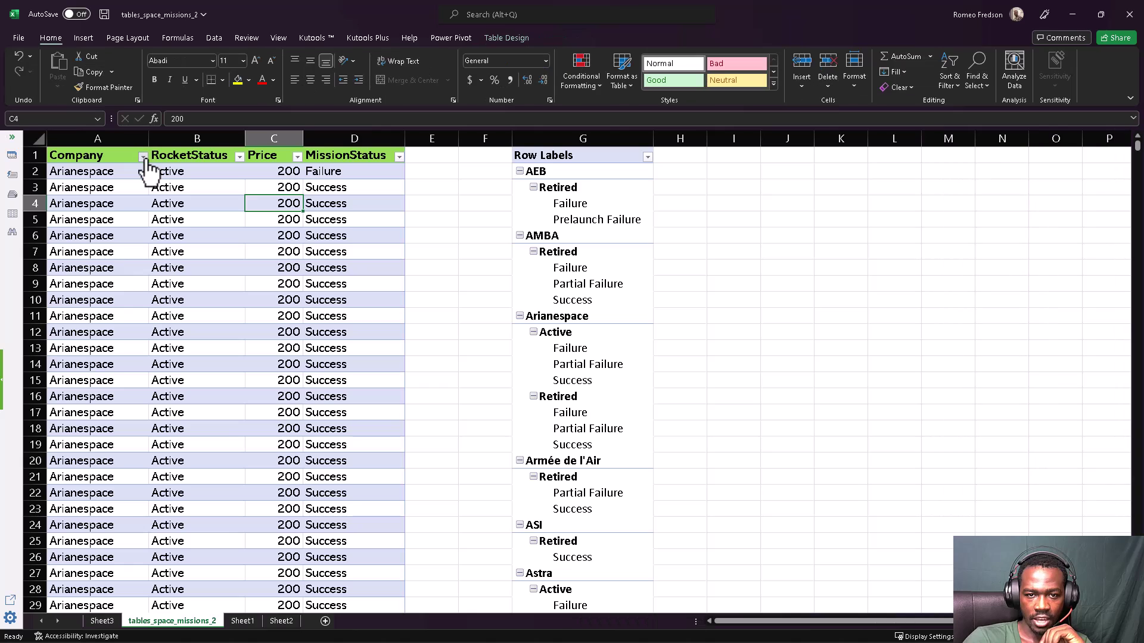
left_click(143, 156)
left_click(46, 298)
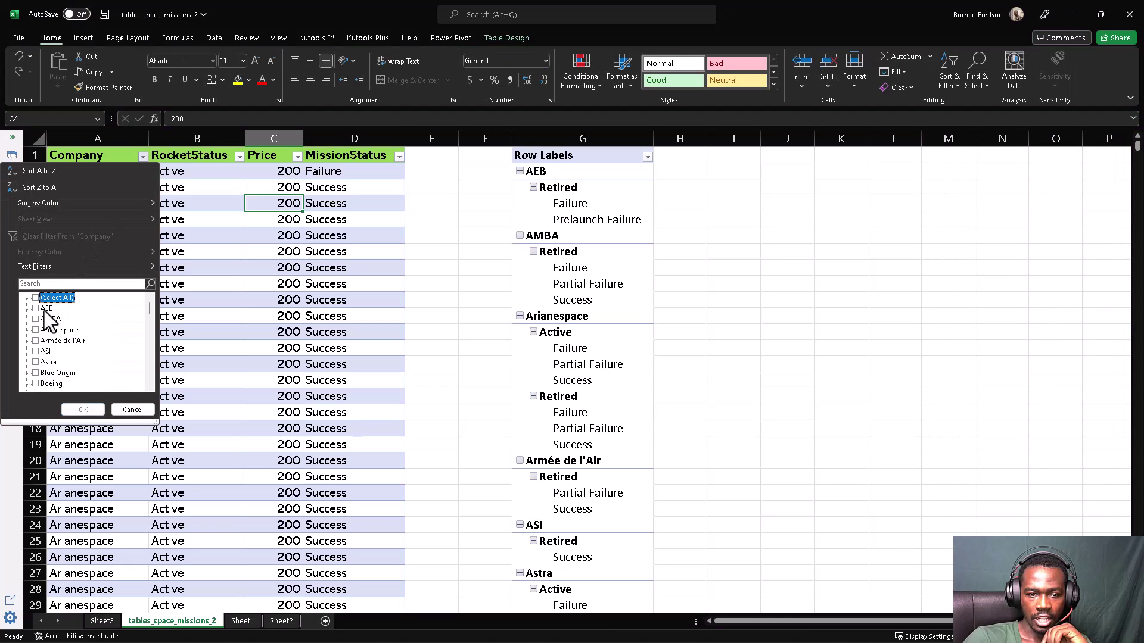
left_click(45, 309)
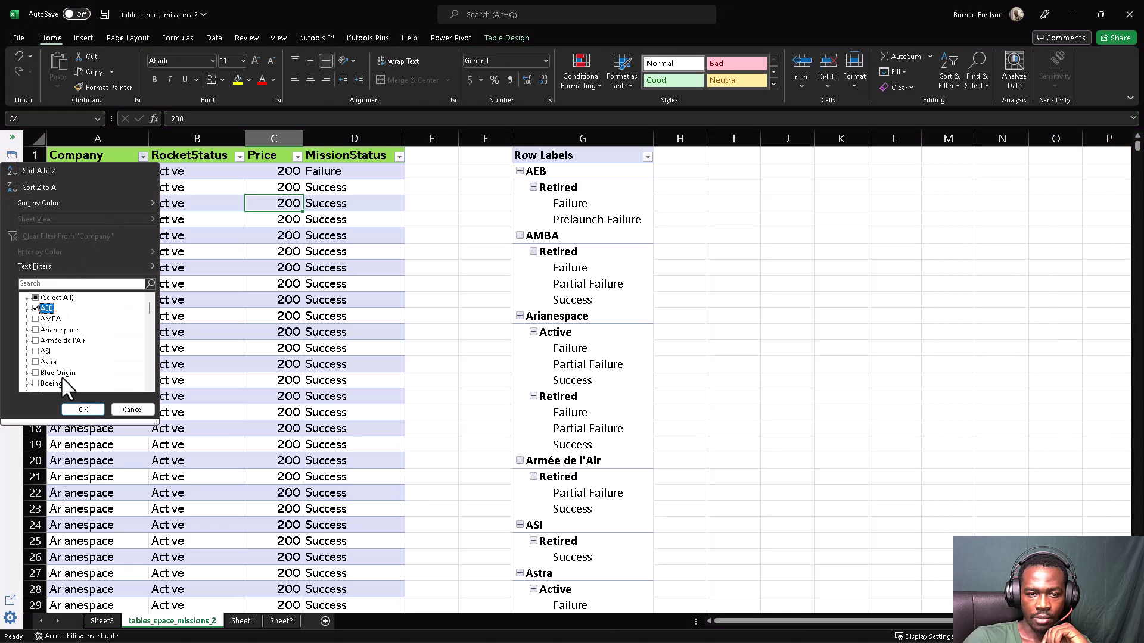
left_click(75, 409)
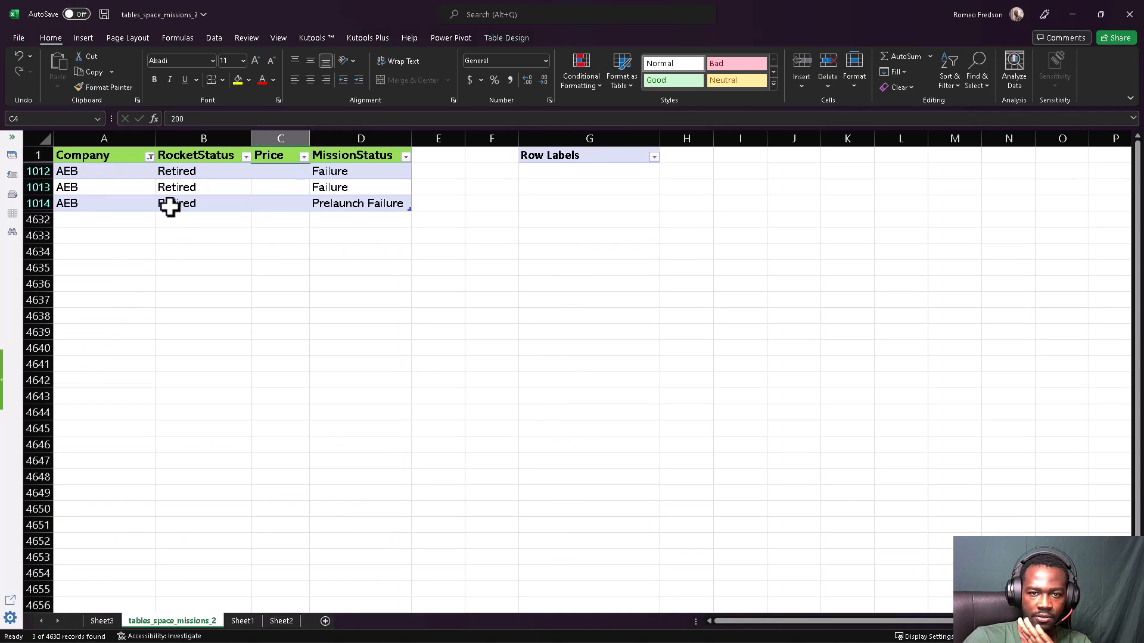
Step: Restore all companies in the missions table's Company filter
left_click(149, 157)
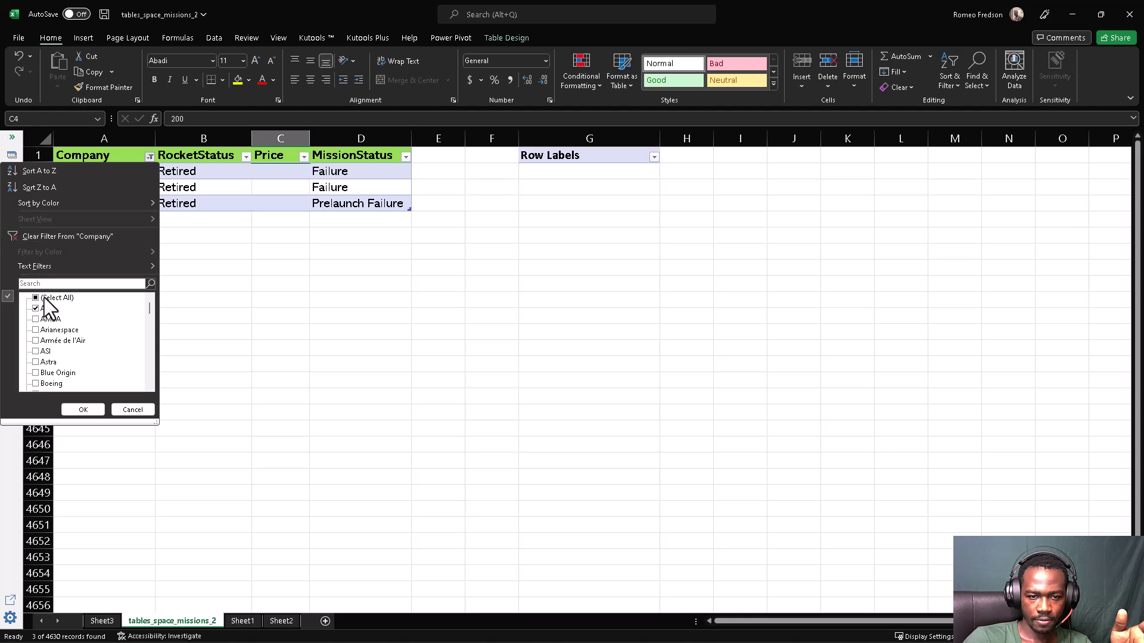
left_click(47, 298)
left_click(83, 410)
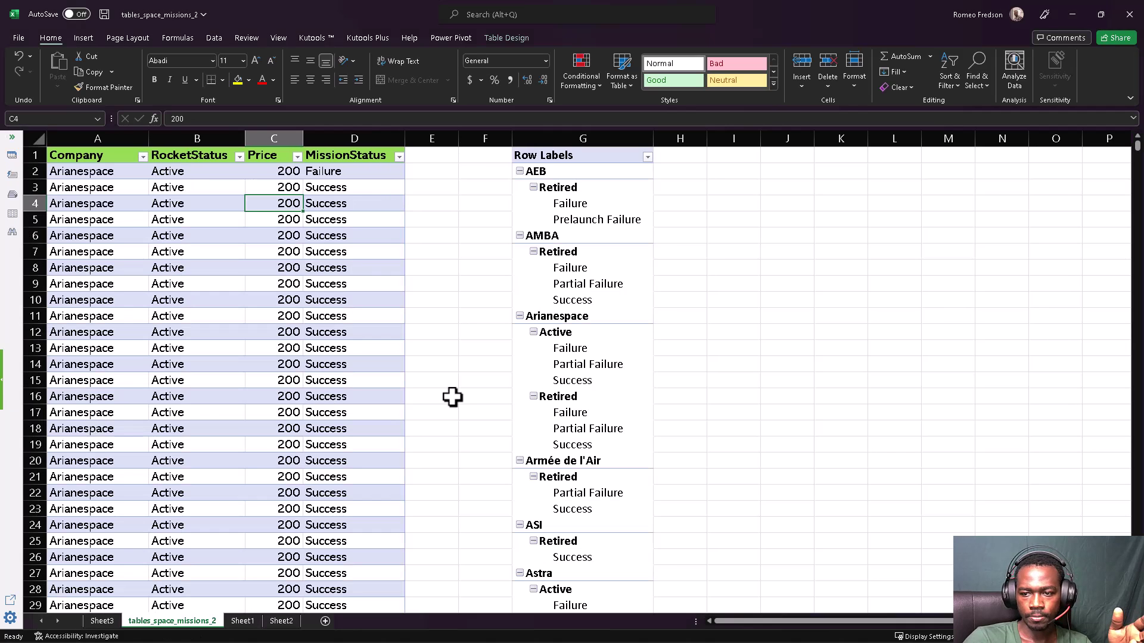
Step: Add the Price field to the PivotTable's values as Sum of Price
left_click(621, 170)
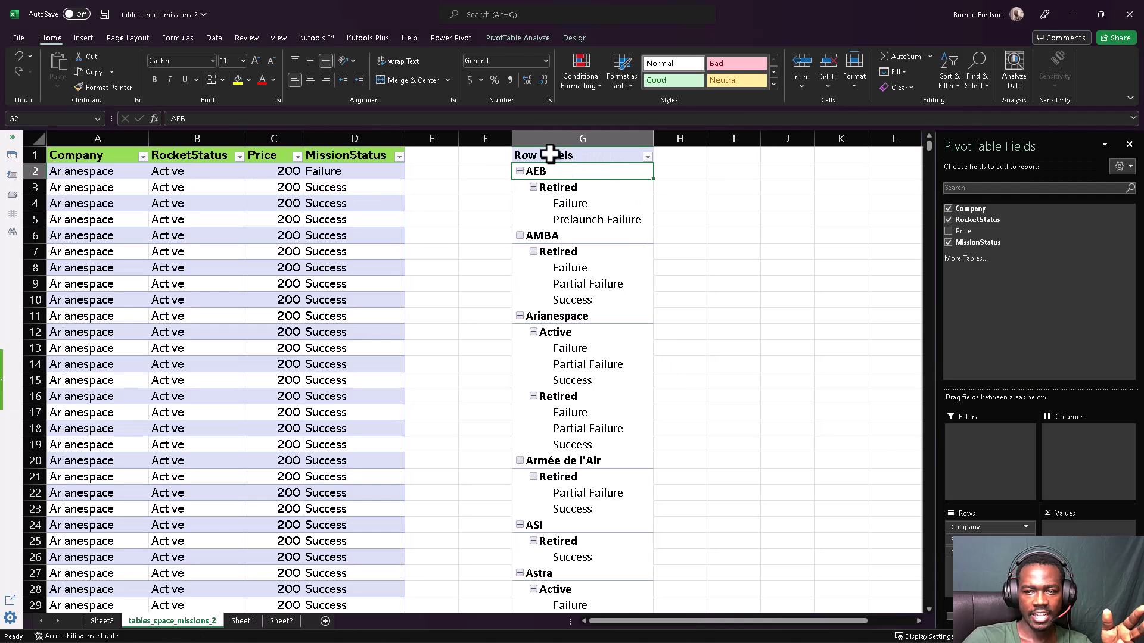
left_click(442, 189)
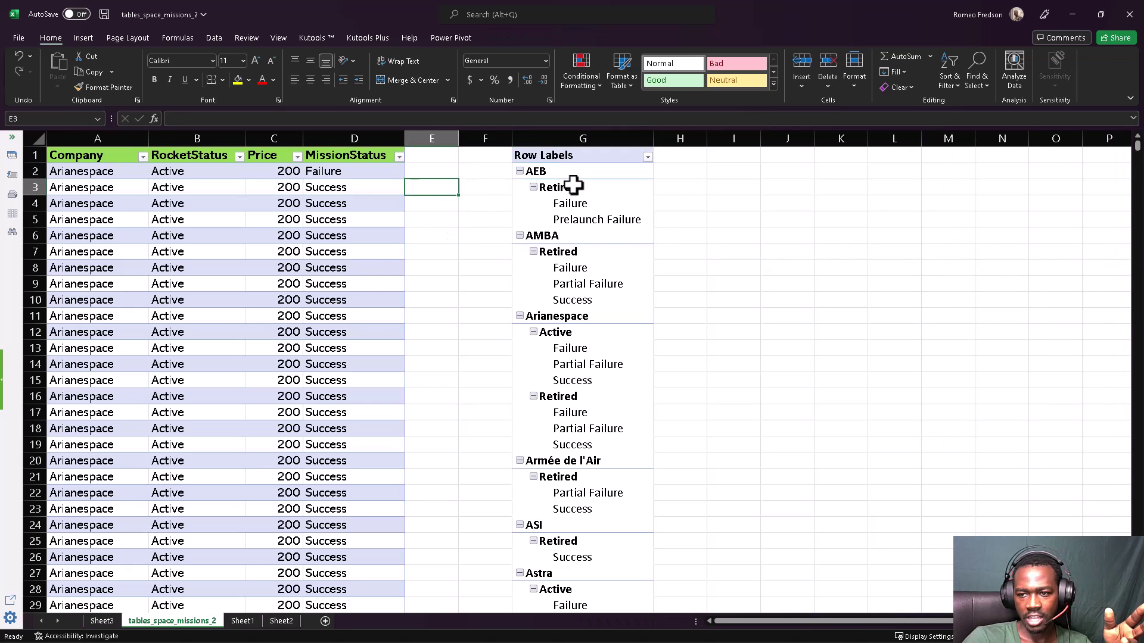
left_click(569, 203)
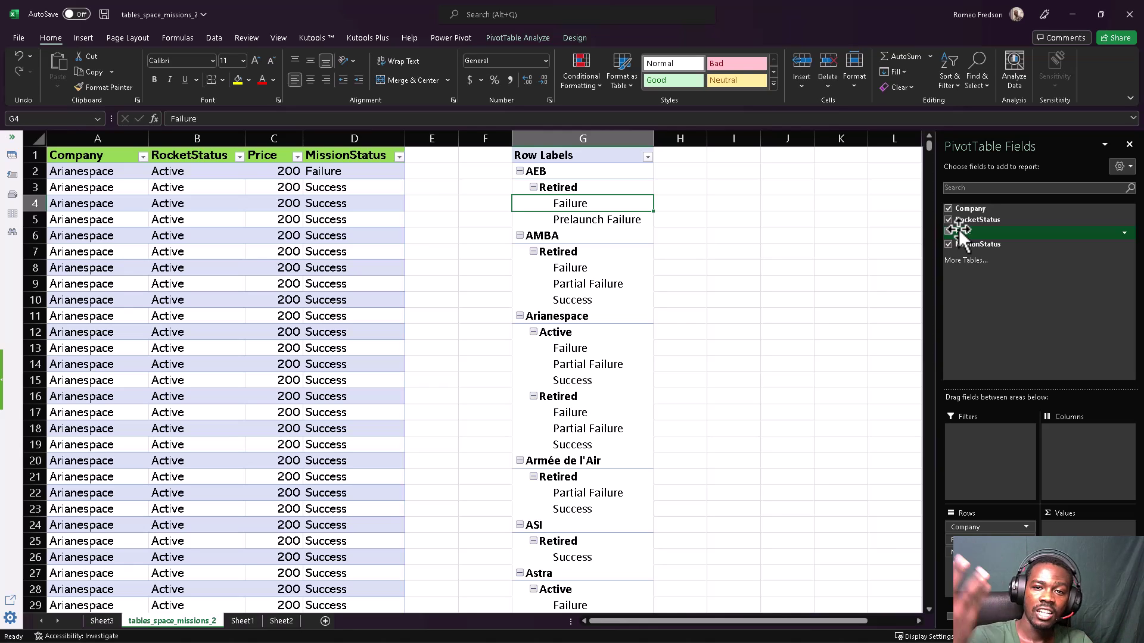
left_click_drag(961, 230, 948, 253)
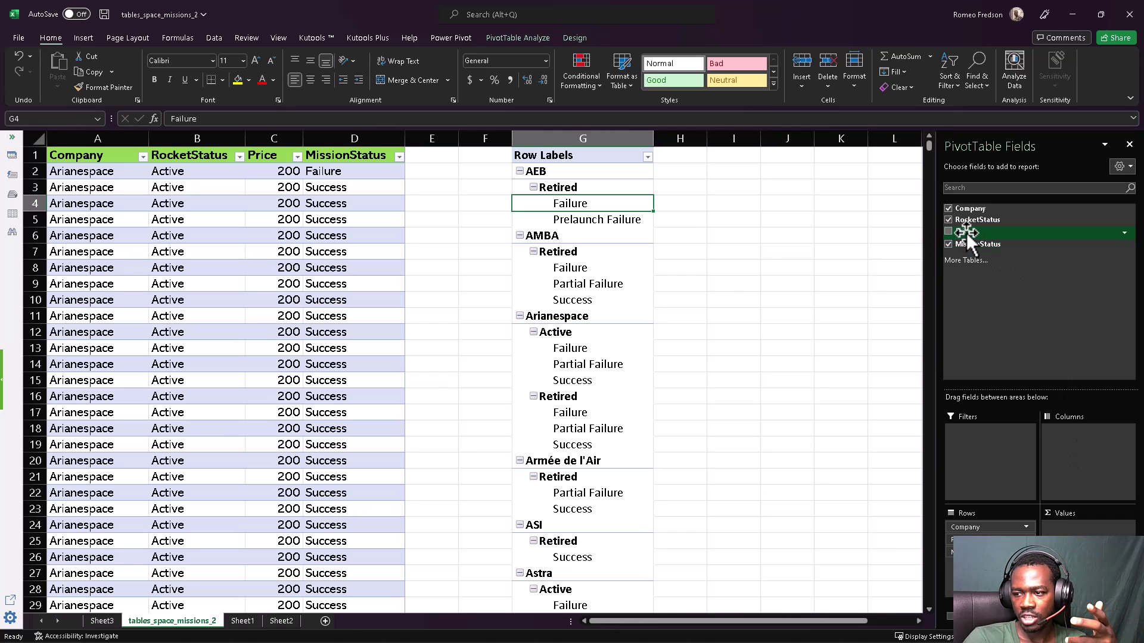
left_click_drag(965, 233, 1077, 533)
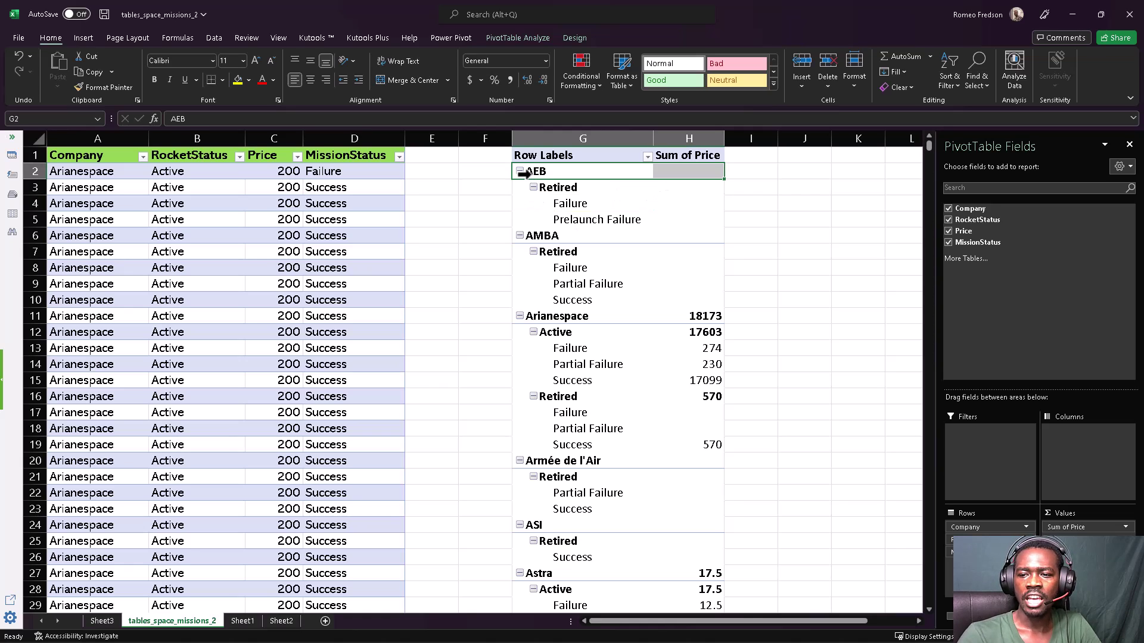
Step: Examine AEB's Sum of Price cells in the PivotTable and compare them with the Price cells of the missions table filtered to AEB
left_click(680, 205)
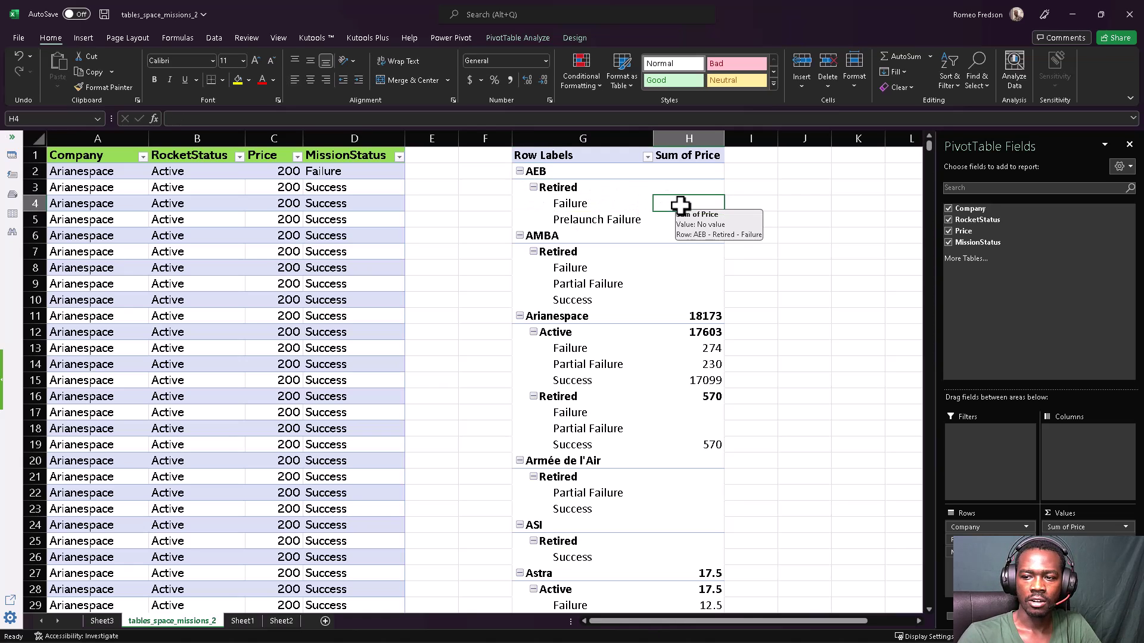
left_click(668, 220)
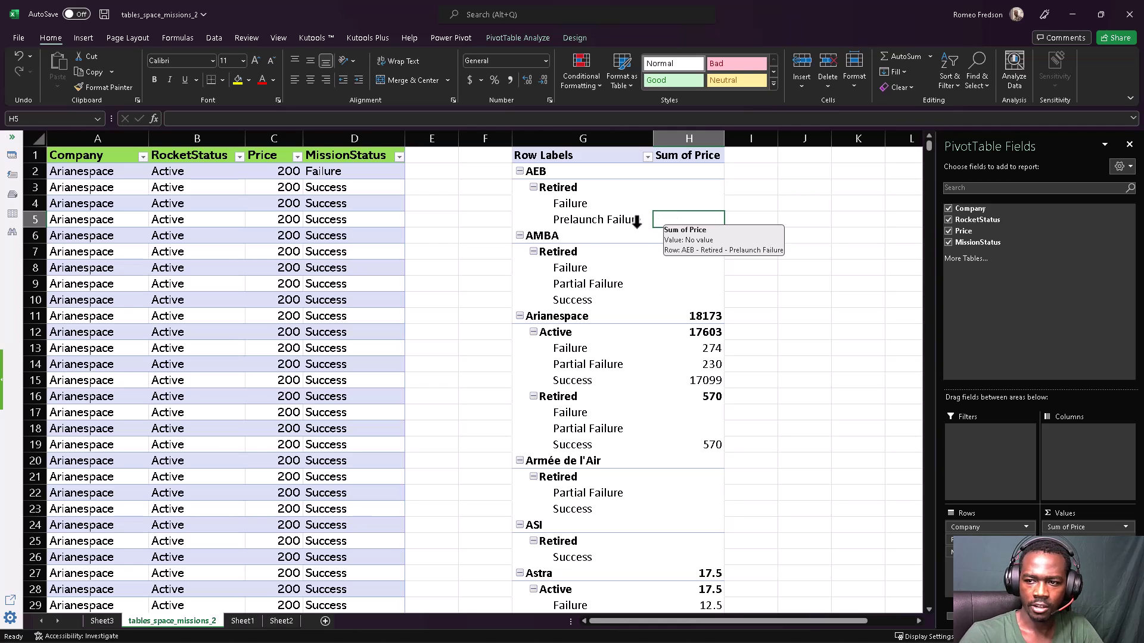
left_click(533, 172)
left_click(487, 202)
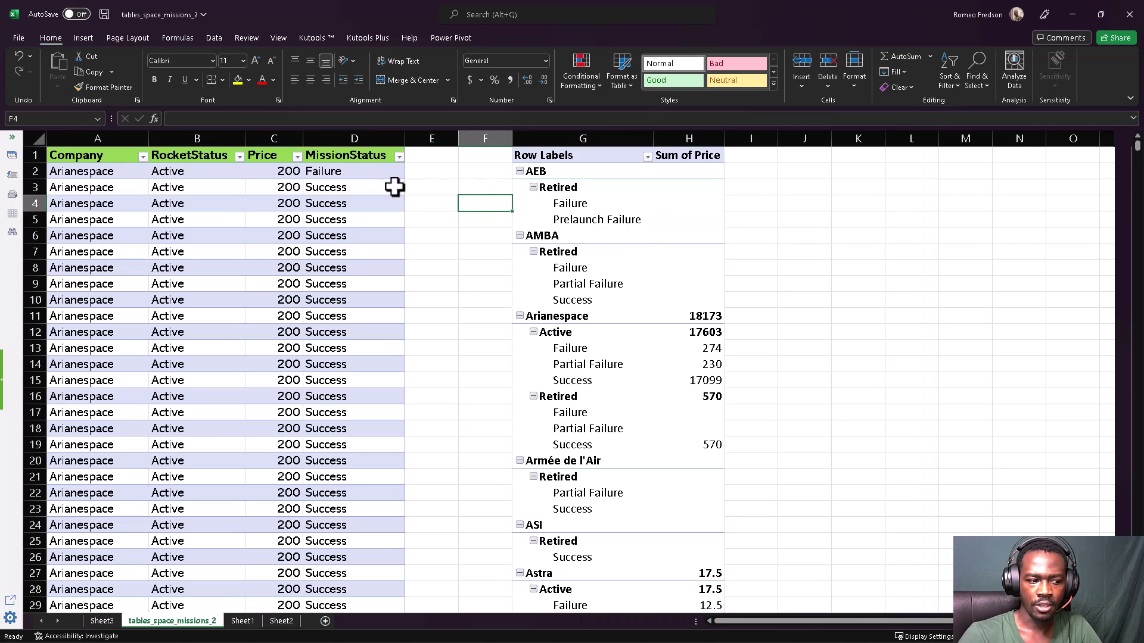
left_click(143, 157)
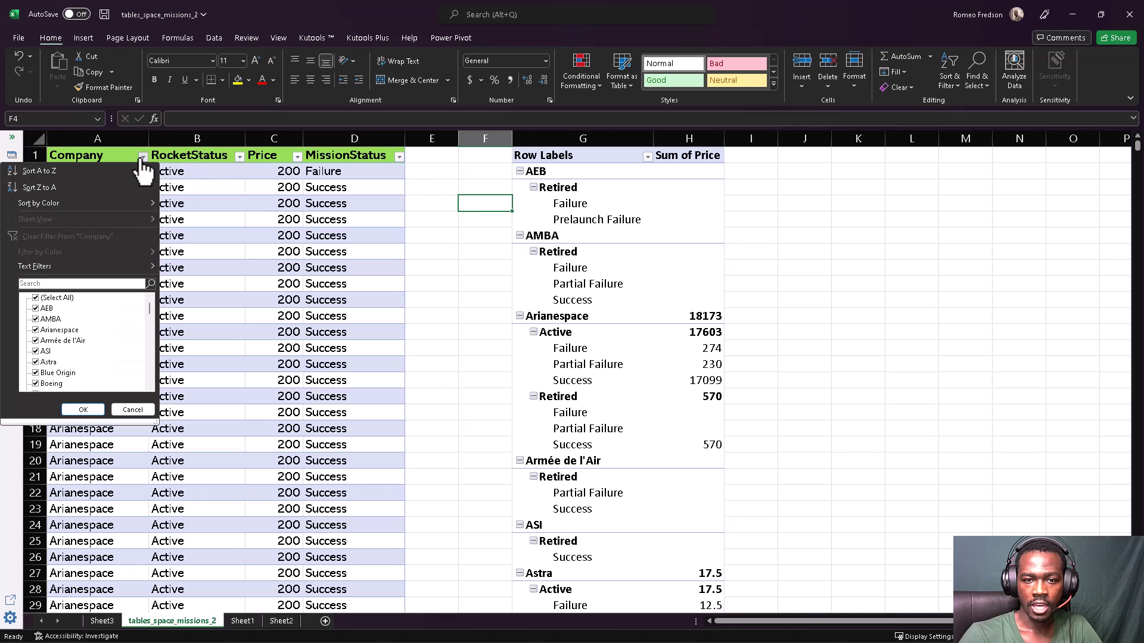
left_click(41, 298)
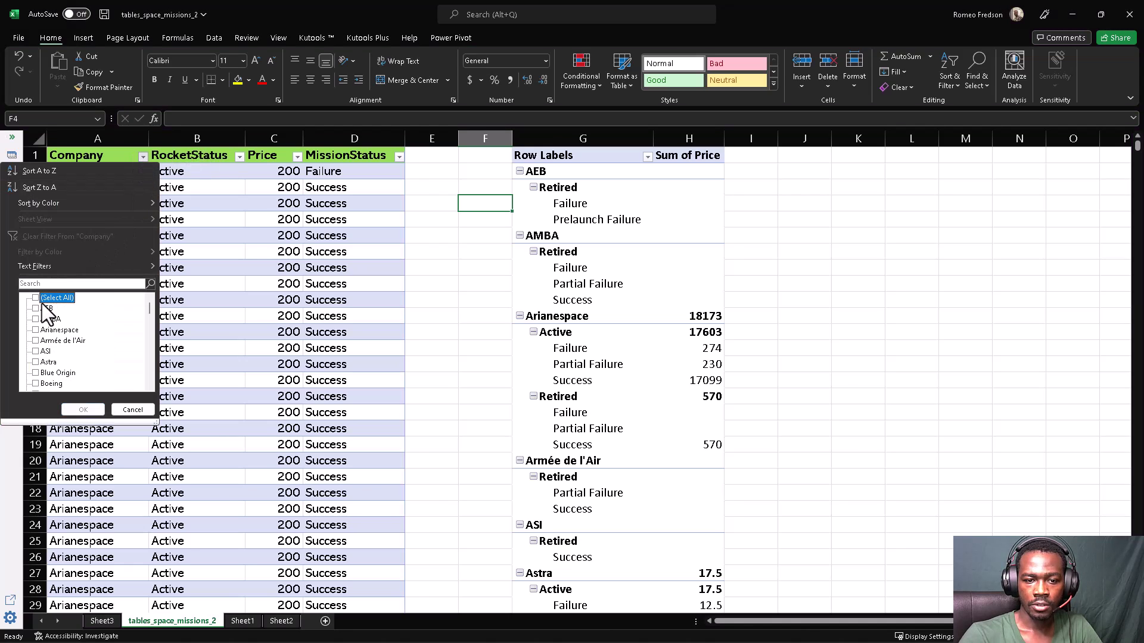
left_click(44, 309)
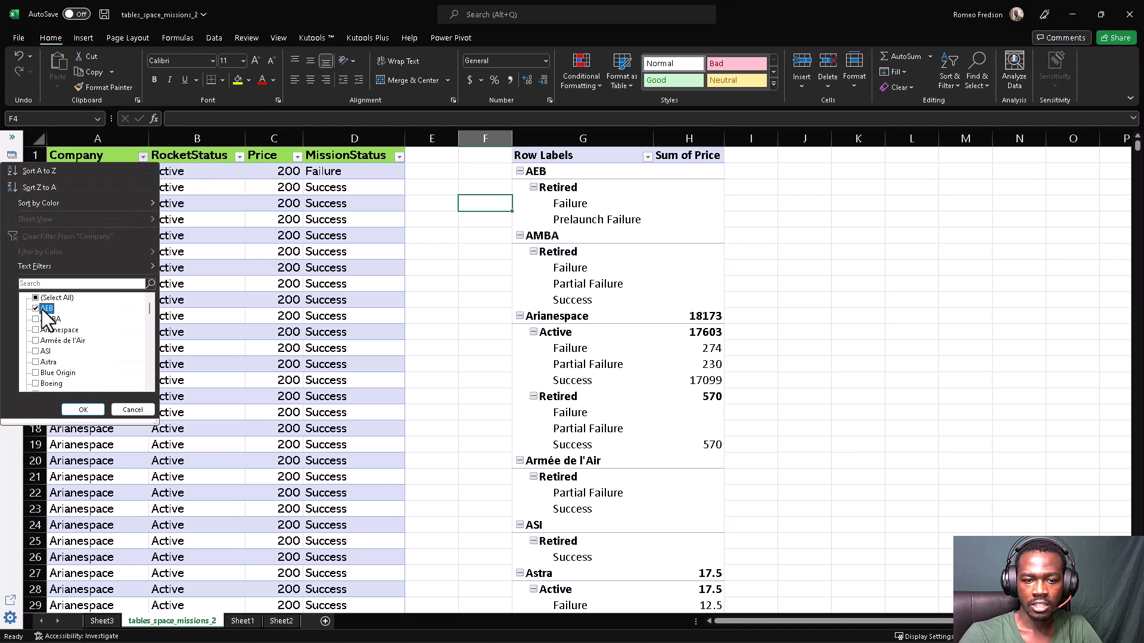
left_click(81, 409)
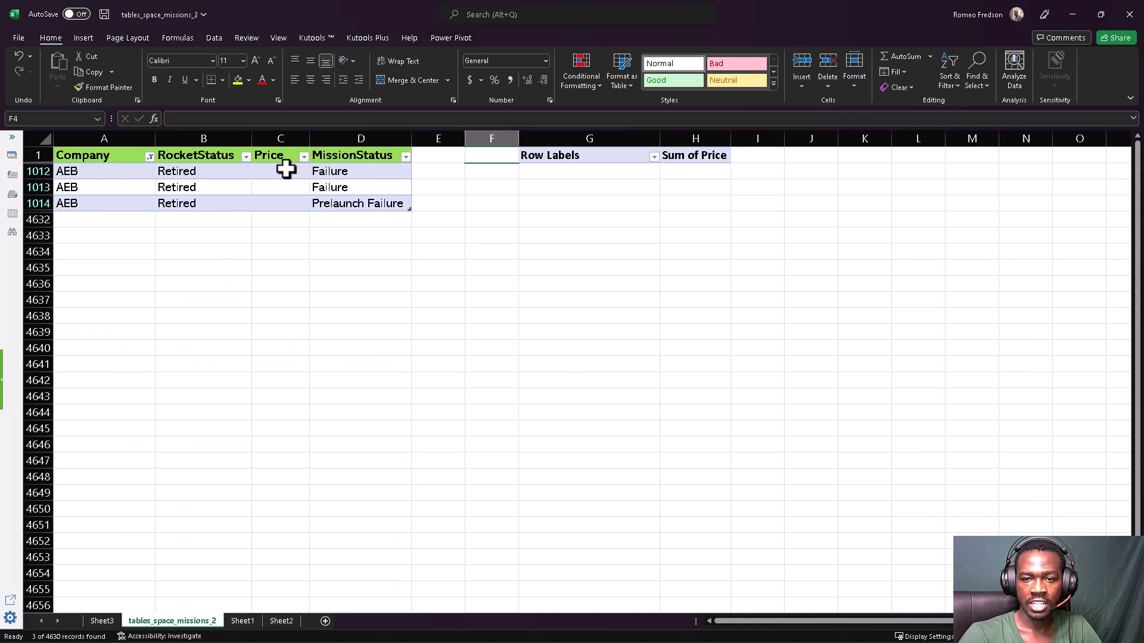
left_click_drag(281, 173, 281, 208)
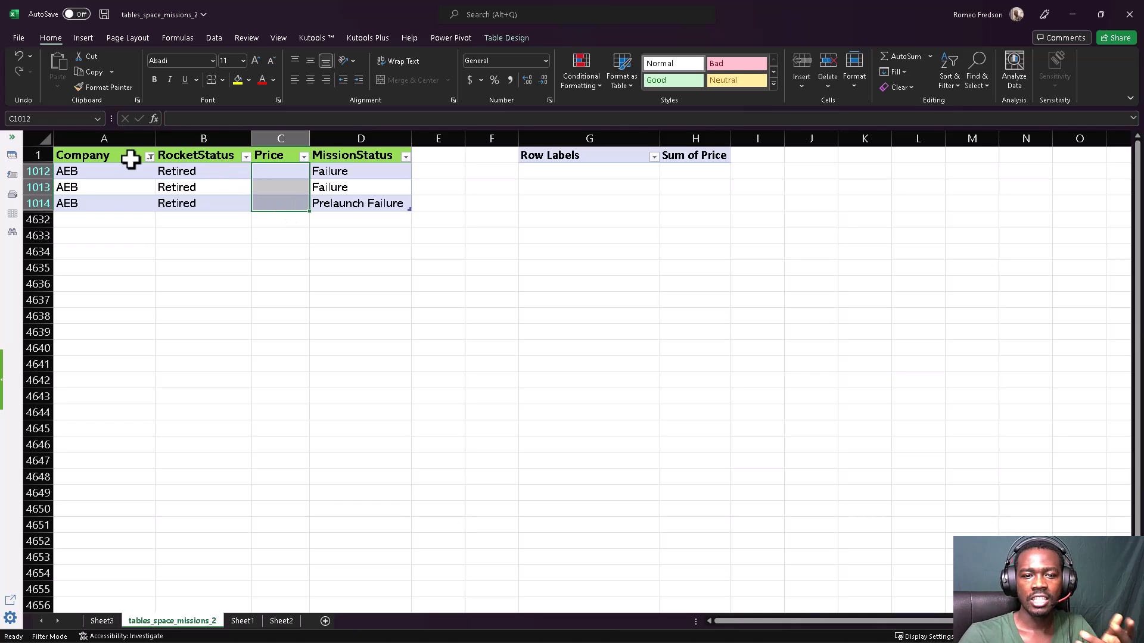
Step: Remove the AEB restriction from the missions table so that all companies are listed
left_click(149, 156)
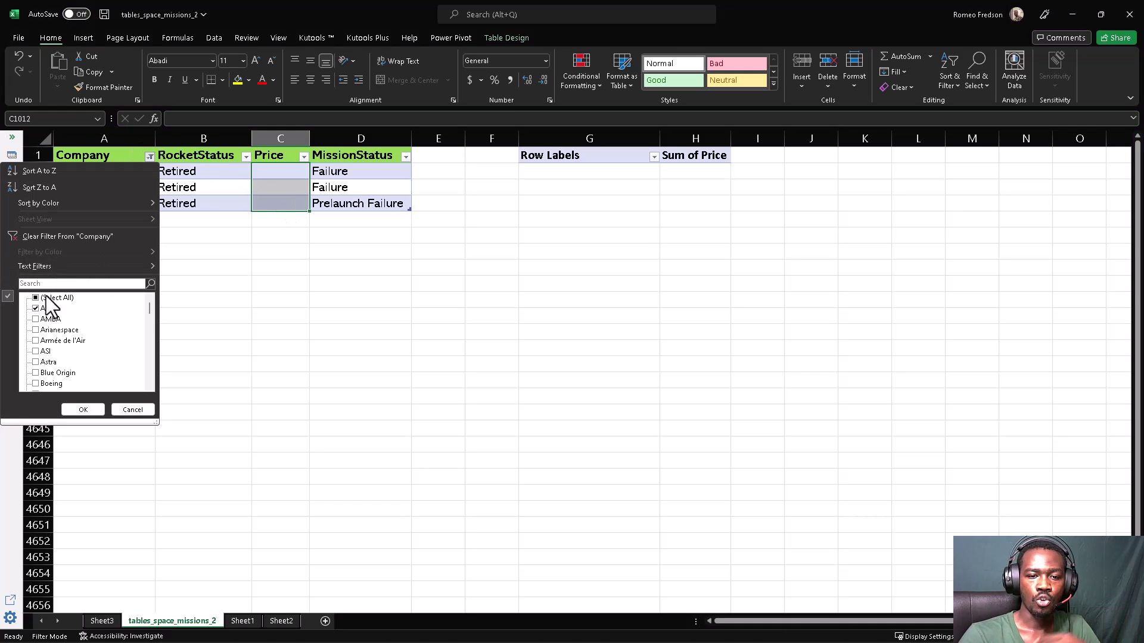
left_click(36, 298)
left_click(84, 409)
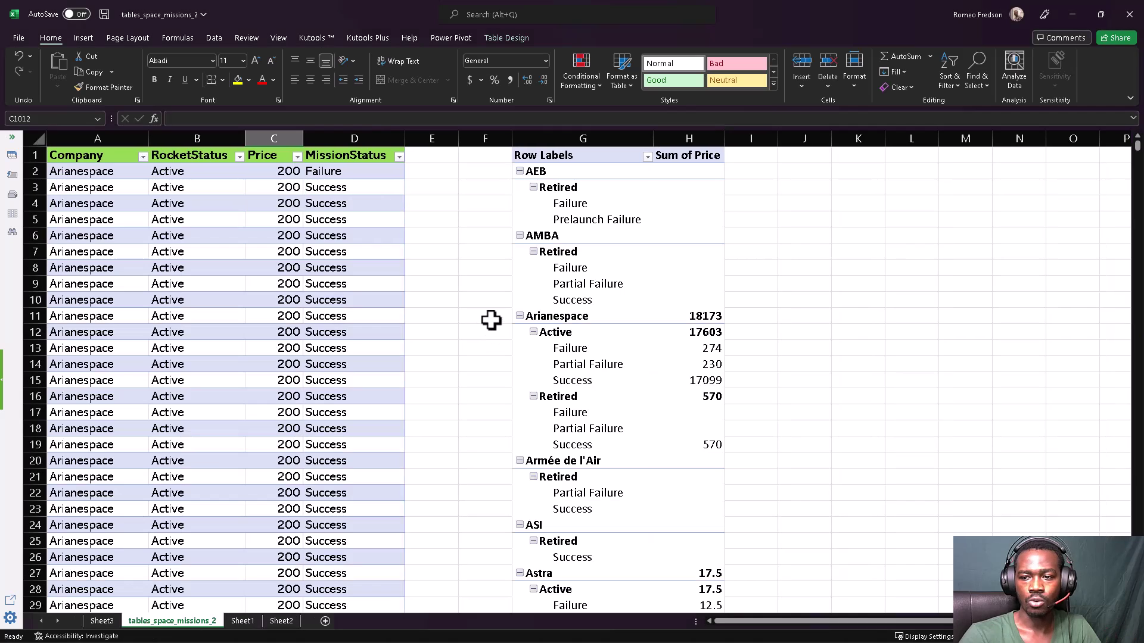